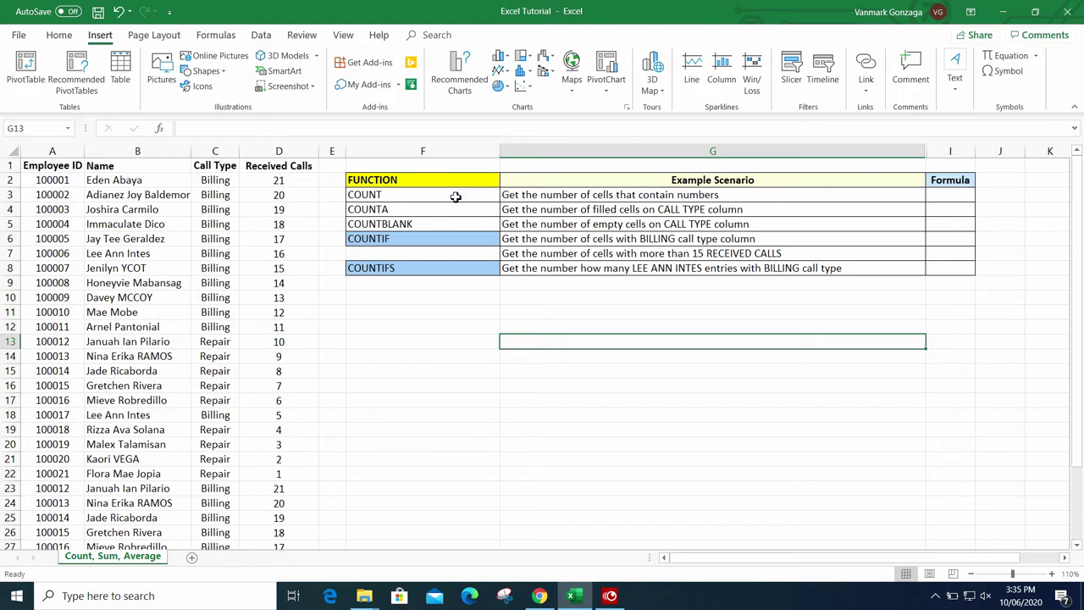
# - Review the COUNT, COUNTA and COUNTIF entries in the function list
pyautogui.click(456, 196)
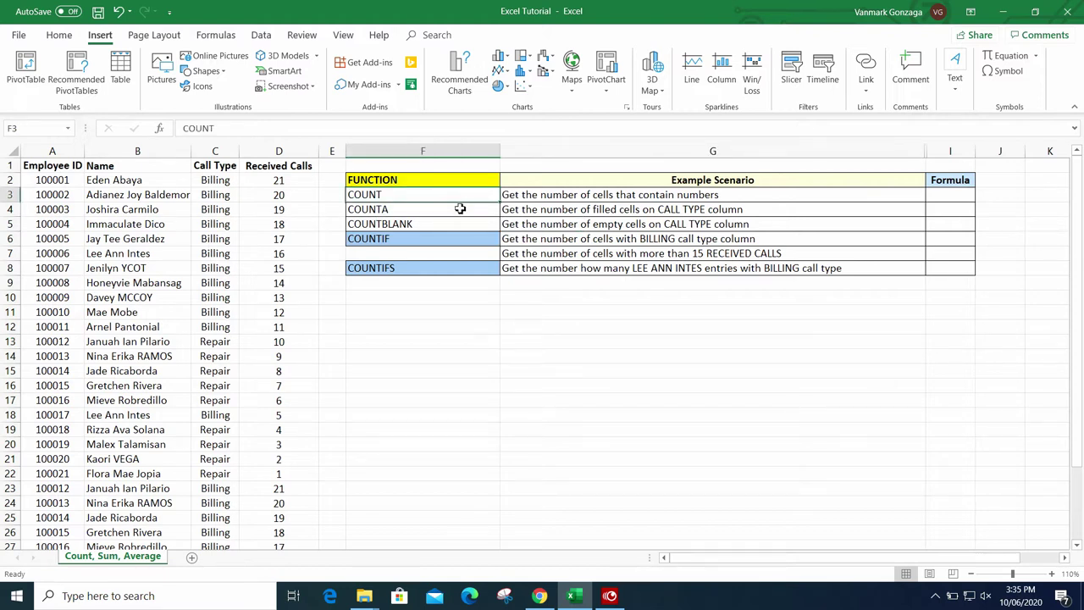
pyautogui.press('Down')
pyautogui.press('Down')
pyautogui.press('Down')
pyautogui.press('Up')
pyautogui.press('Up')
pyautogui.press('Up')
pyautogui.press('Down')
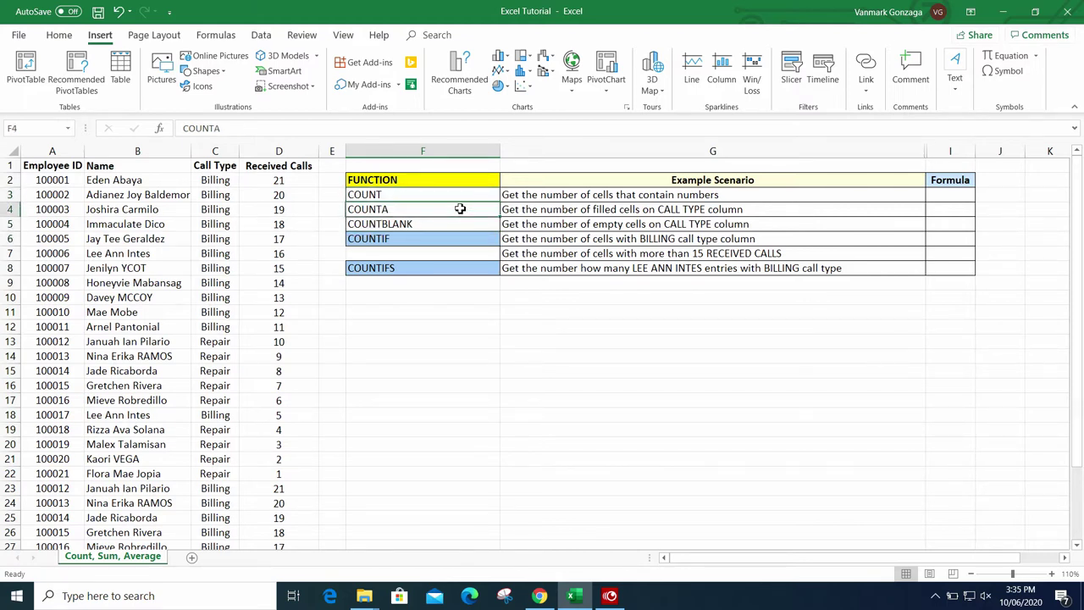
pyautogui.press('Down')
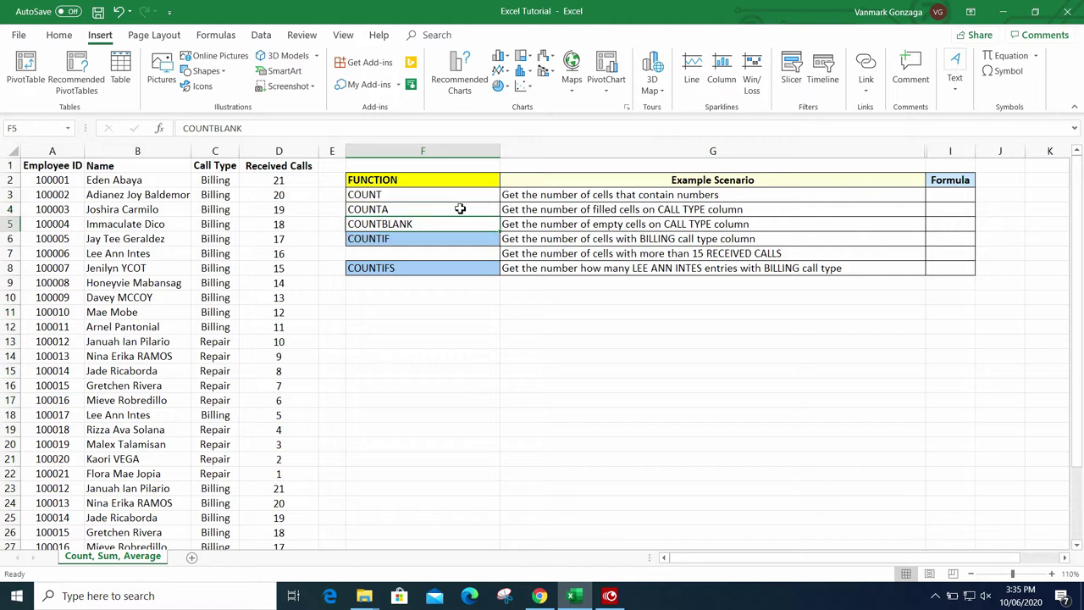
pyautogui.press('Down')
pyautogui.press('Down')
pyautogui.press('Down')
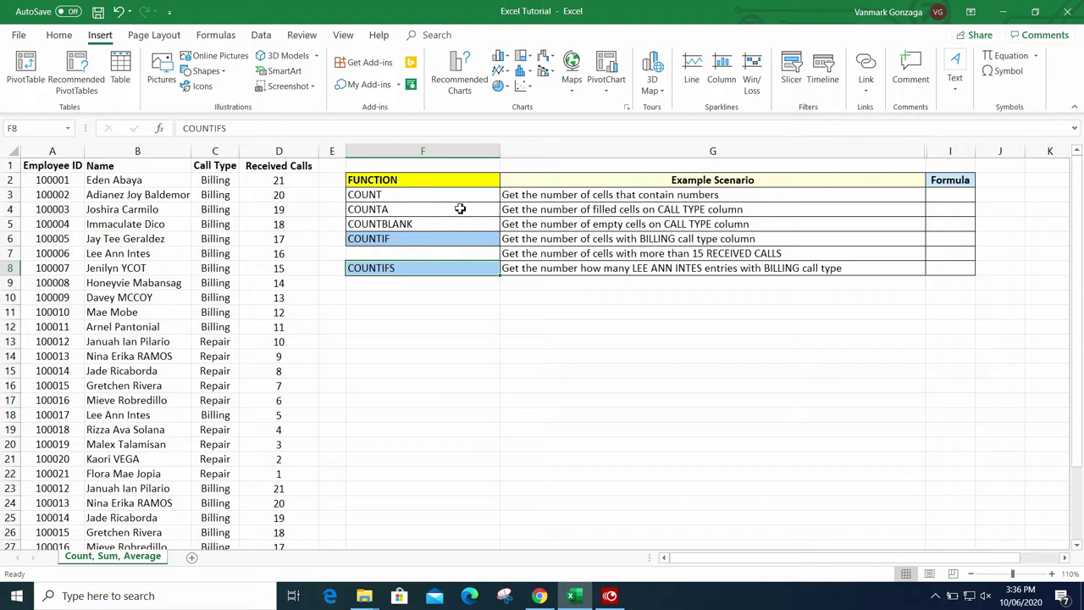
# - Read the COUNT example scenario and begin a formula with = in cell I3
pyautogui.click(713, 185)
pyautogui.click(719, 193)
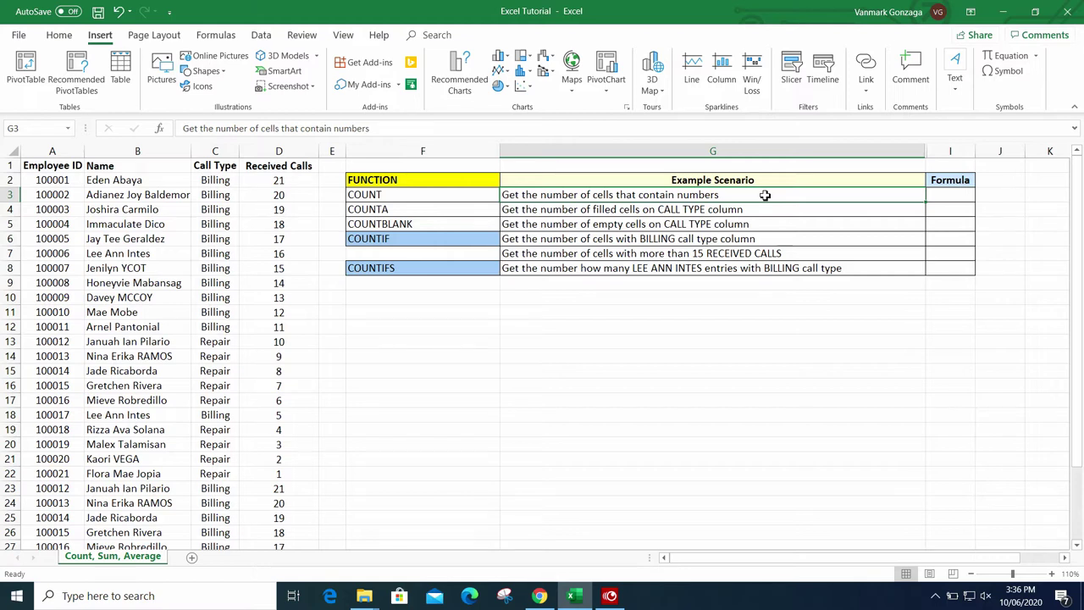
pyautogui.click(949, 197)
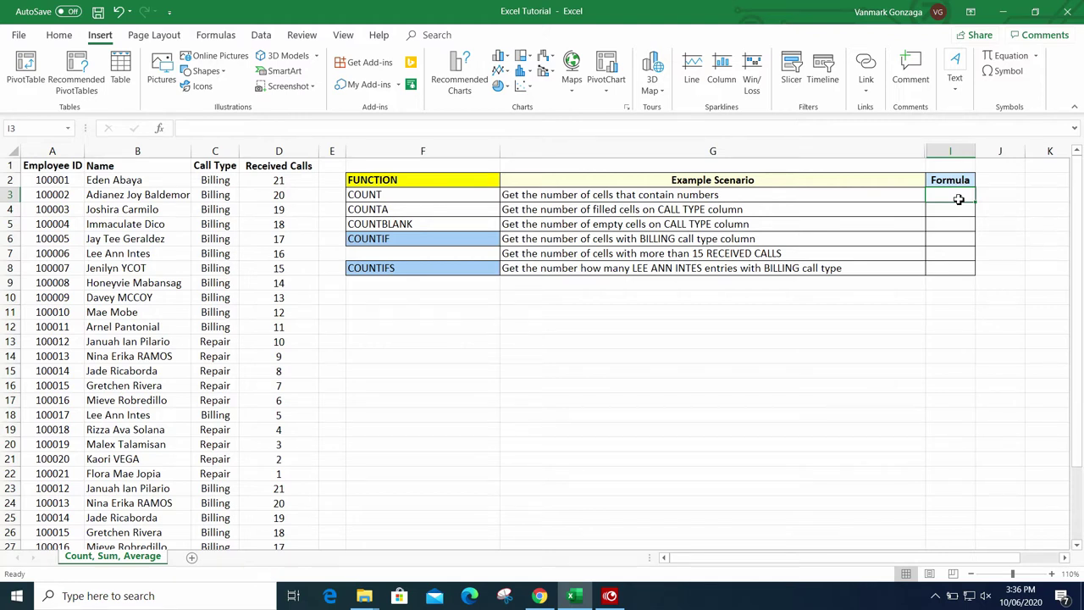
pyautogui.write('=')
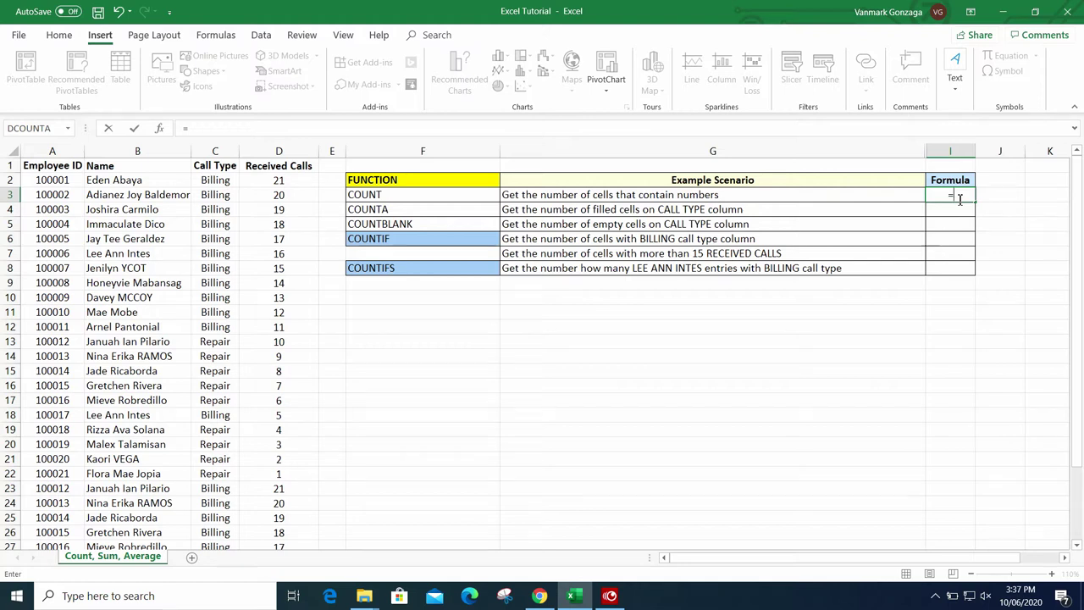
# - Insert the COUNT function into I3's formula via the autocomplete list
pyautogui.write('ount')
pyautogui.press('Tab')
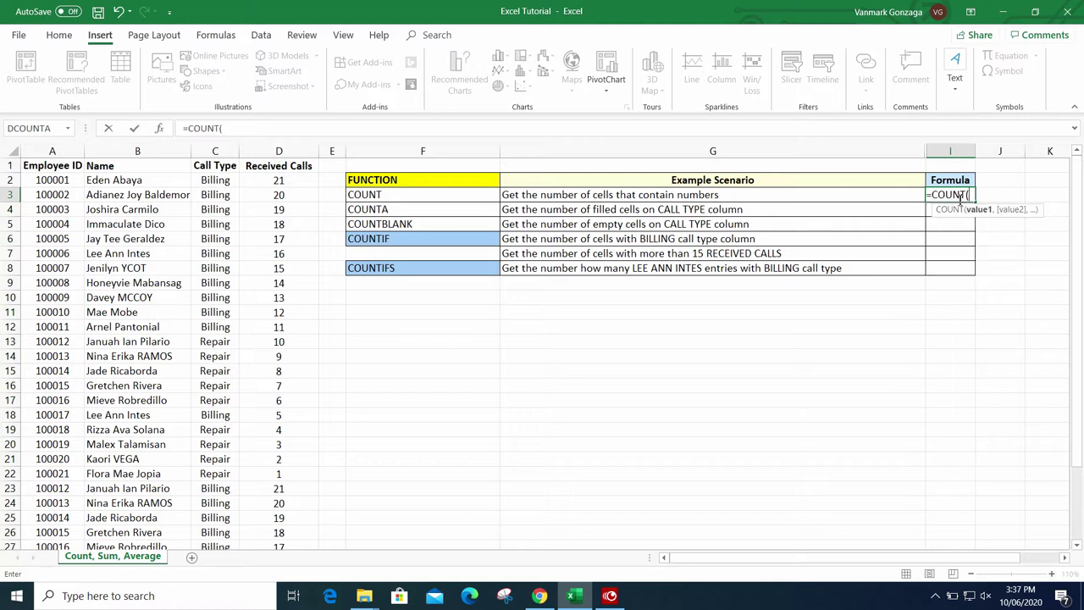
pyautogui.press('BackSpace')
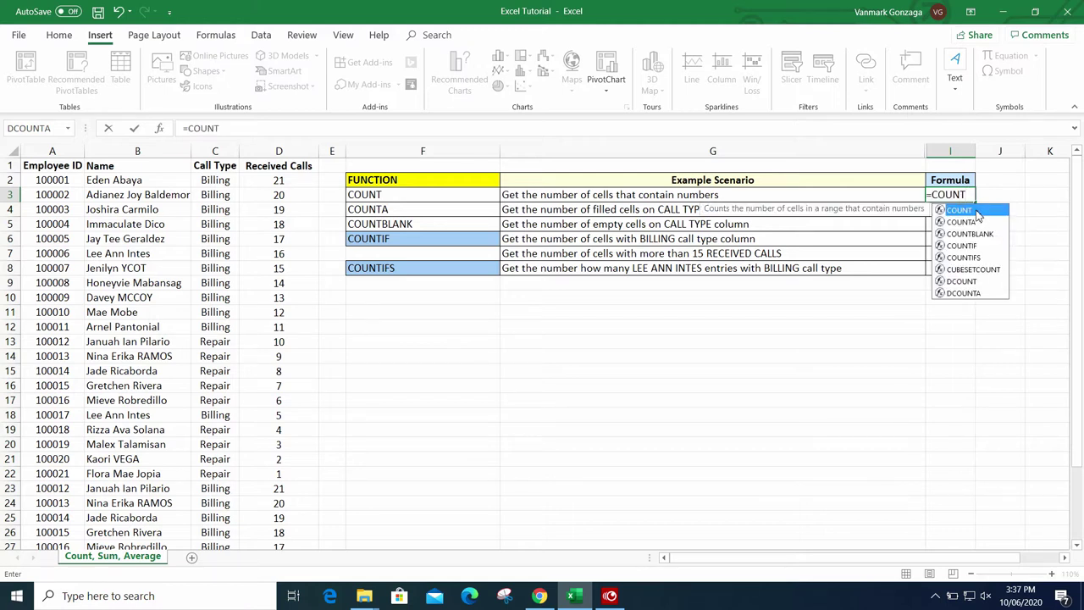
pyautogui.doubleClick(977, 212)
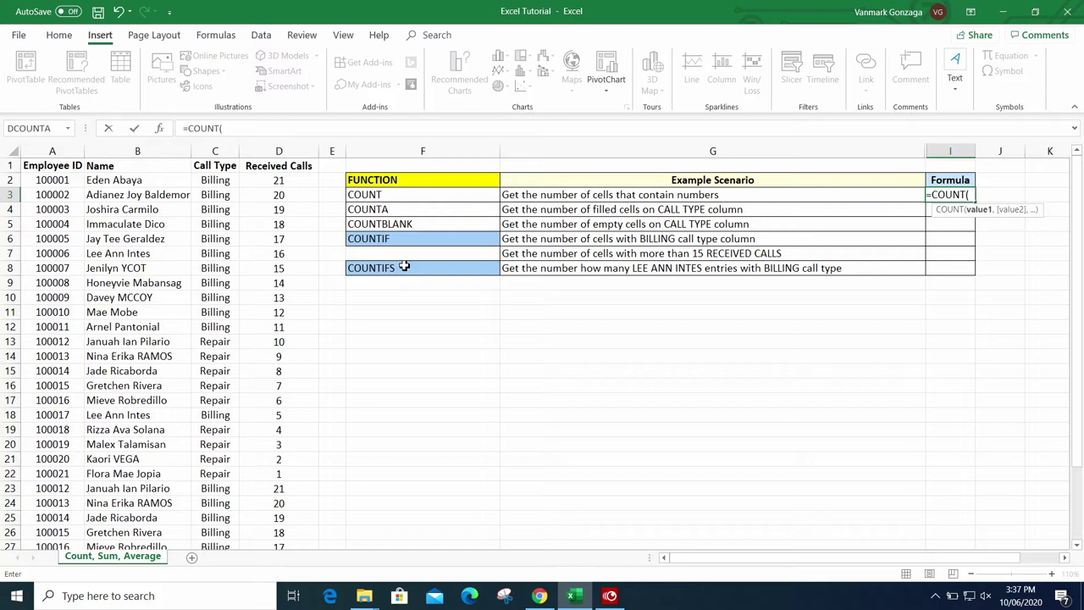
pyautogui.scroll(-1, 315, 317)
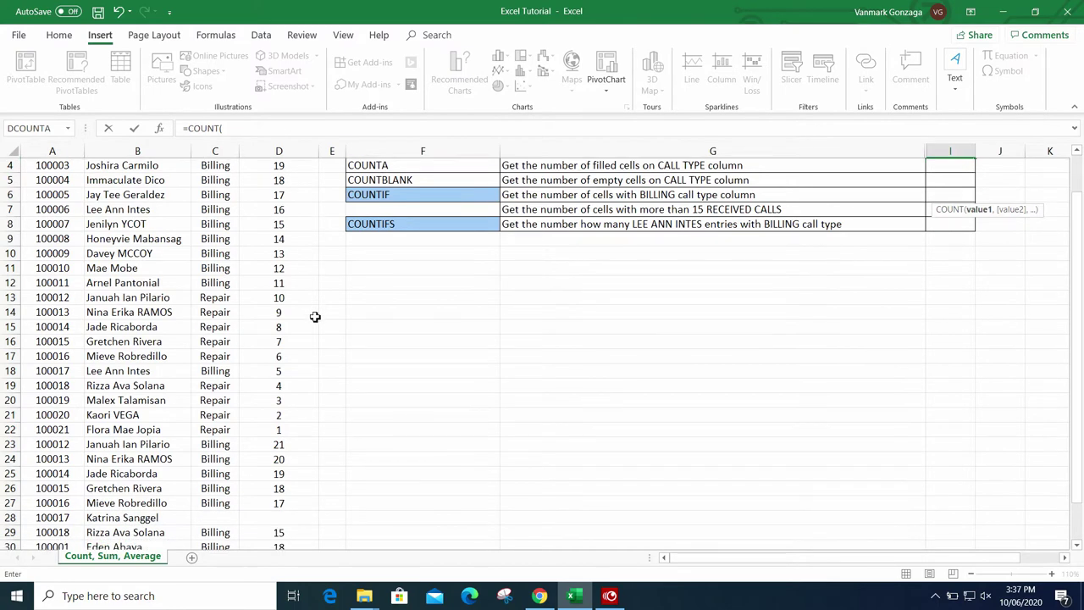
pyautogui.scroll(-1, 314, 314)
pyautogui.scroll(2, 178, 500)
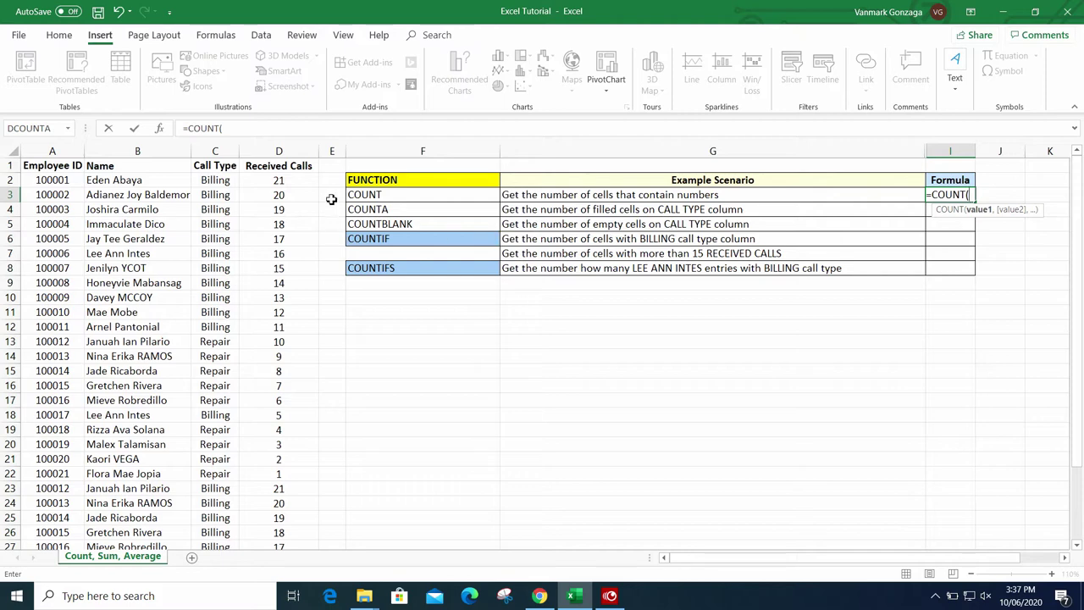
pyautogui.scroll(-1, 327, 245)
pyautogui.scroll(1, 291, 182)
# - Select the Received Calls range D2:D30 as the COUNT argument
pyautogui.click(289, 181)
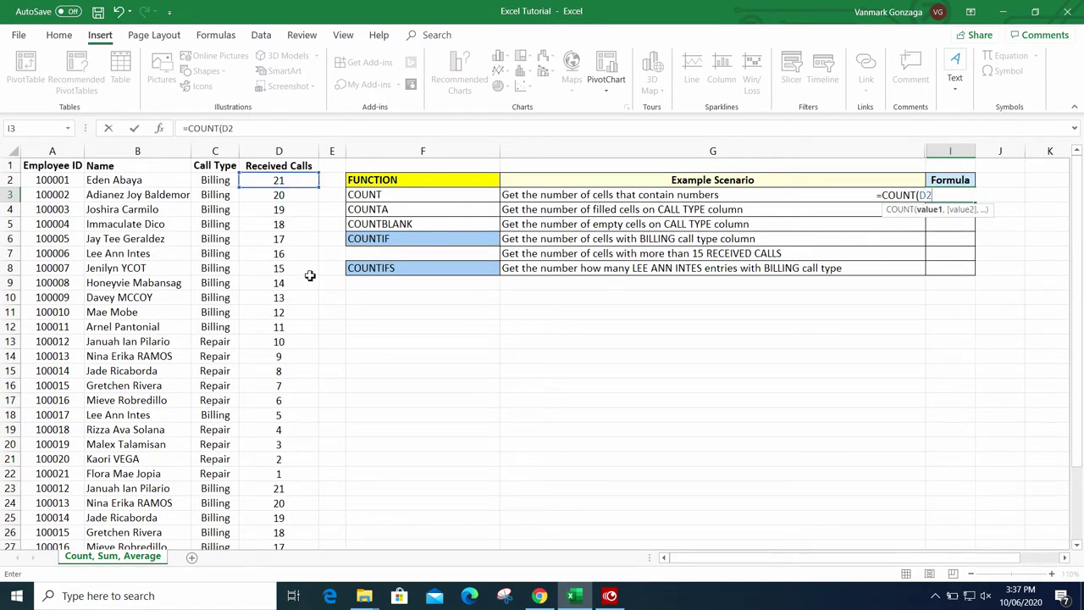
pyautogui.scroll(-3, 314, 288)
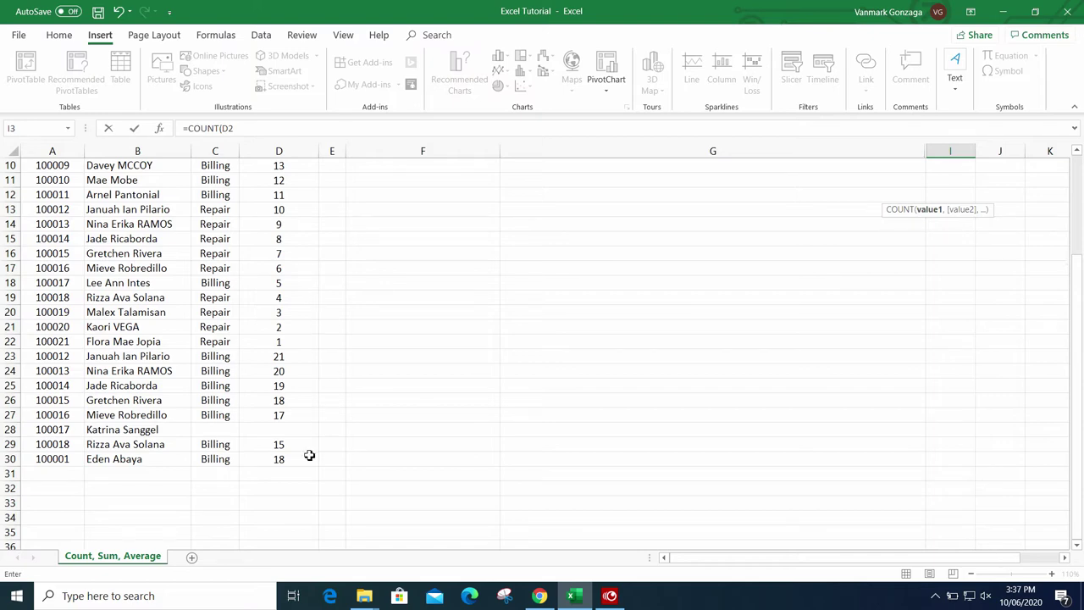
pyautogui.scroll(3, 309, 455)
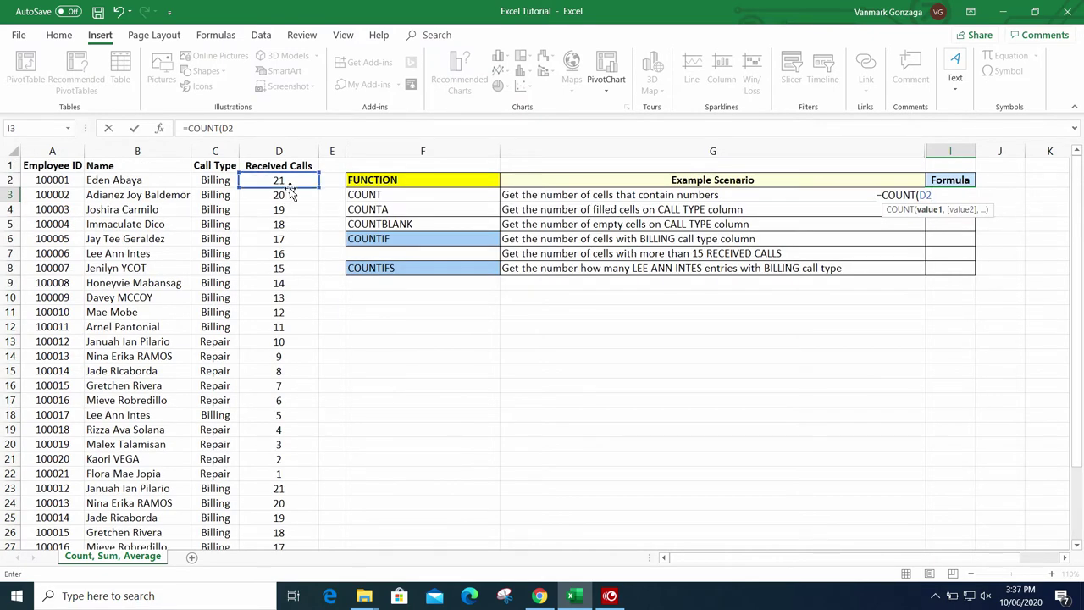
pyautogui.scroll(-2, 322, 405)
pyautogui.scroll(2, 322, 405)
pyautogui.click(321, 188)
pyautogui.moveTo(320, 188); pyautogui.dragTo(311, 484)
pyautogui.scroll(3, 283, 283)
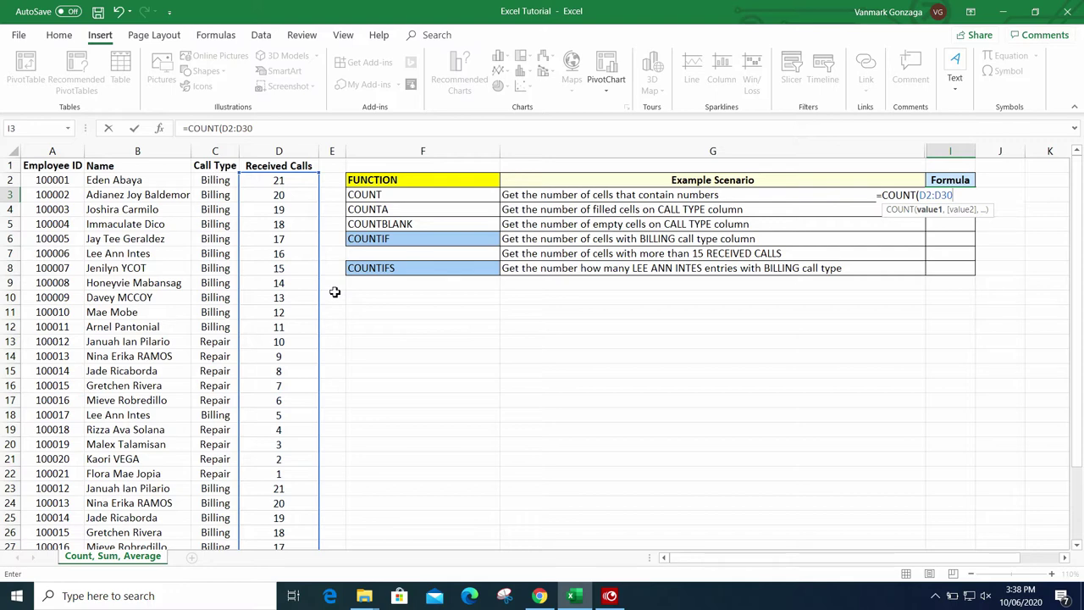
pyautogui.scroll(-3, 331, 326)
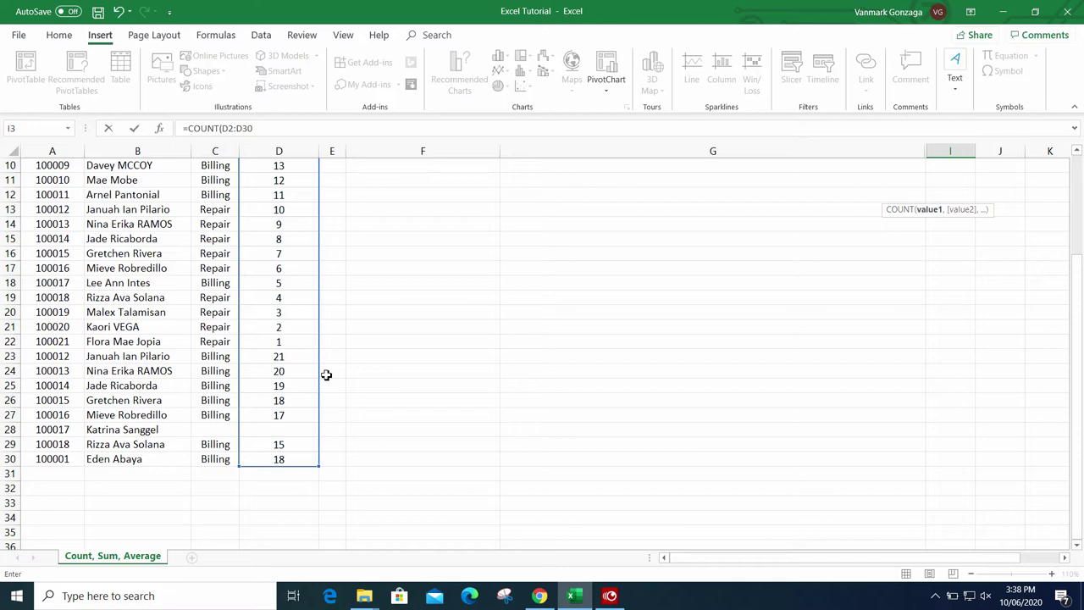
pyautogui.scroll(3, 326, 383)
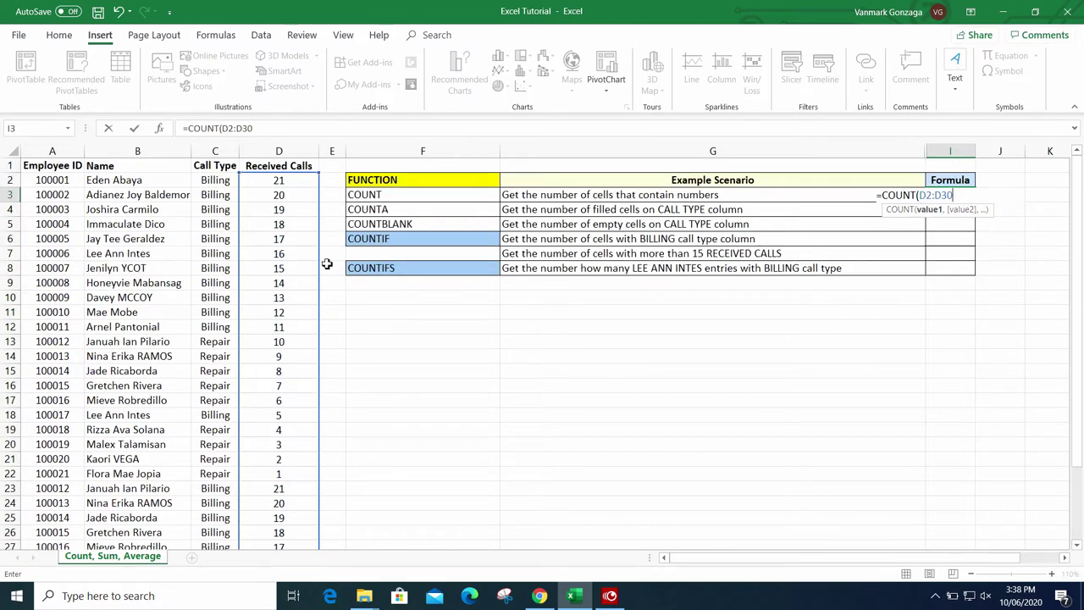
# - Finish =COUNT(D2:D30) in I3, which returns 28, and recheck the formula
pyautogui.write(')')
pyautogui.press('Return')
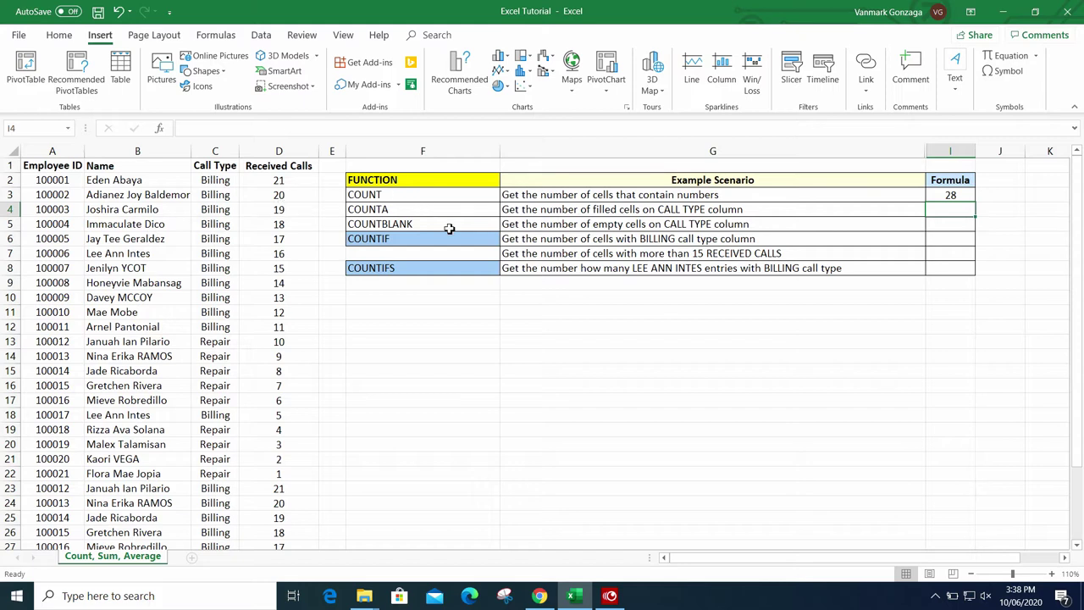
pyautogui.click(960, 196)
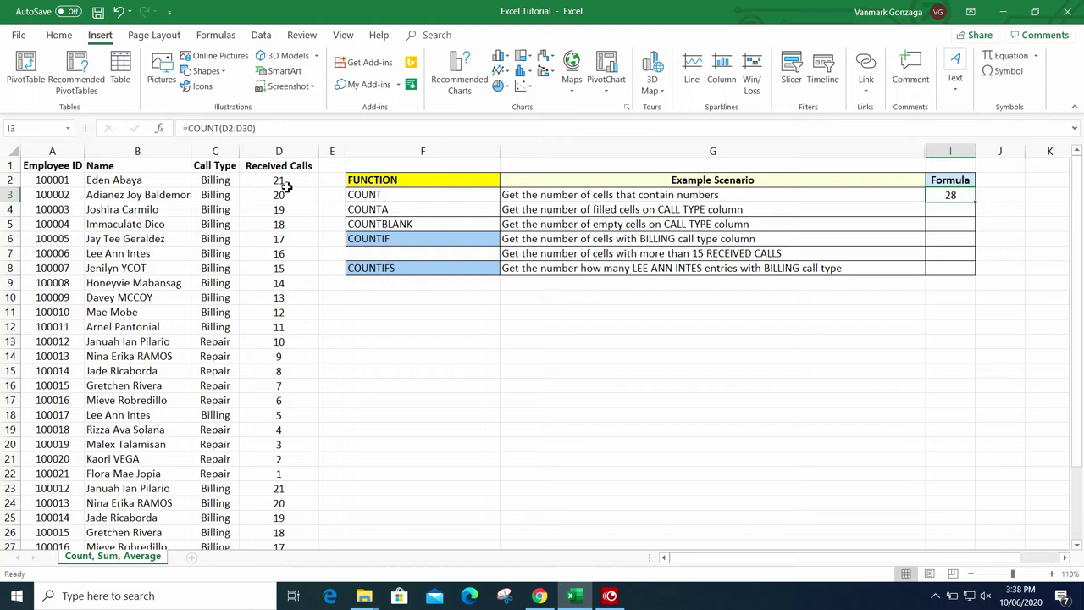
# - Inspect the blank Received Calls cell D28 without changing it, explaining the 28 count
pyautogui.scroll(-3, 298, 263)
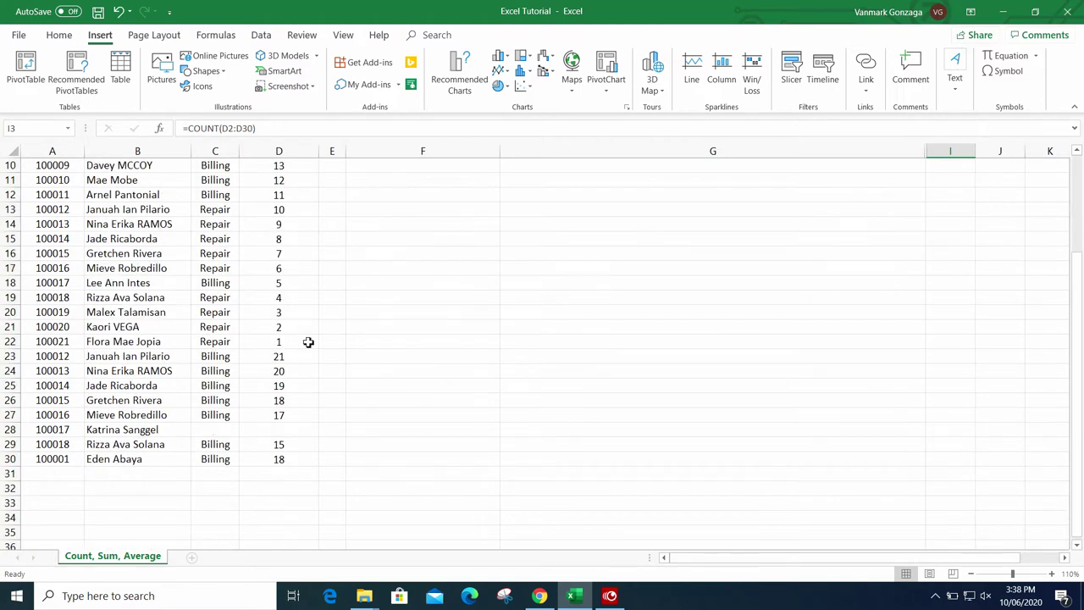
pyautogui.scroll(3, 297, 462)
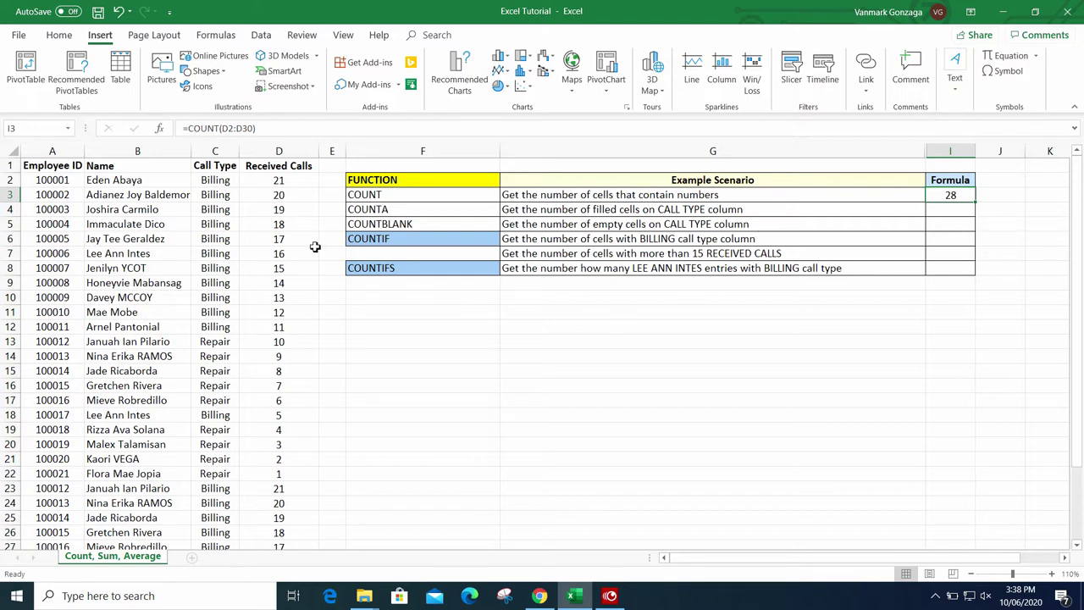
pyautogui.scroll(-3, 305, 212)
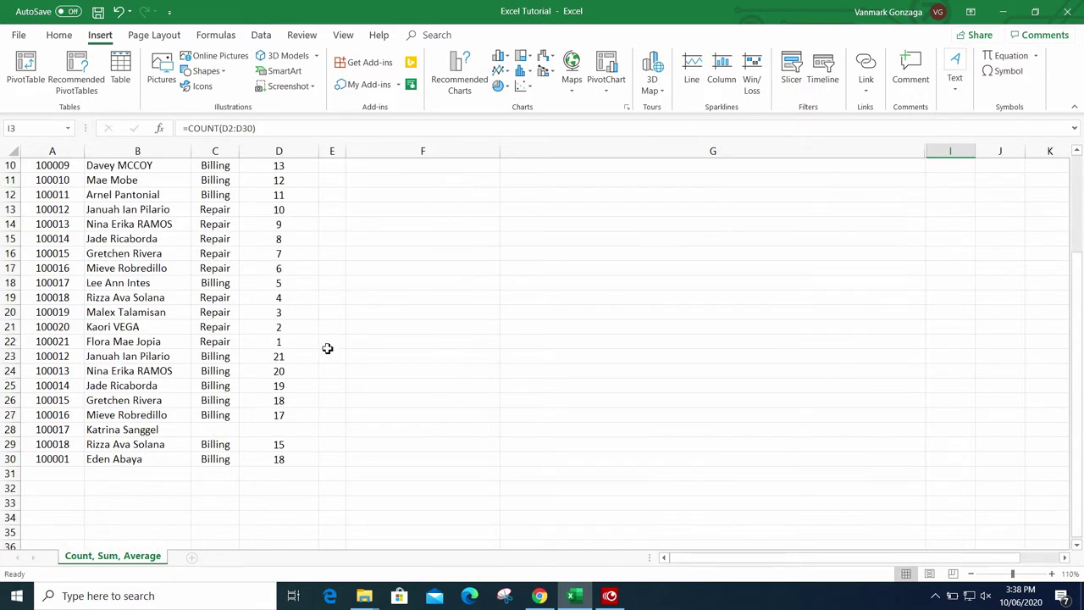
pyautogui.doubleClick(310, 429)
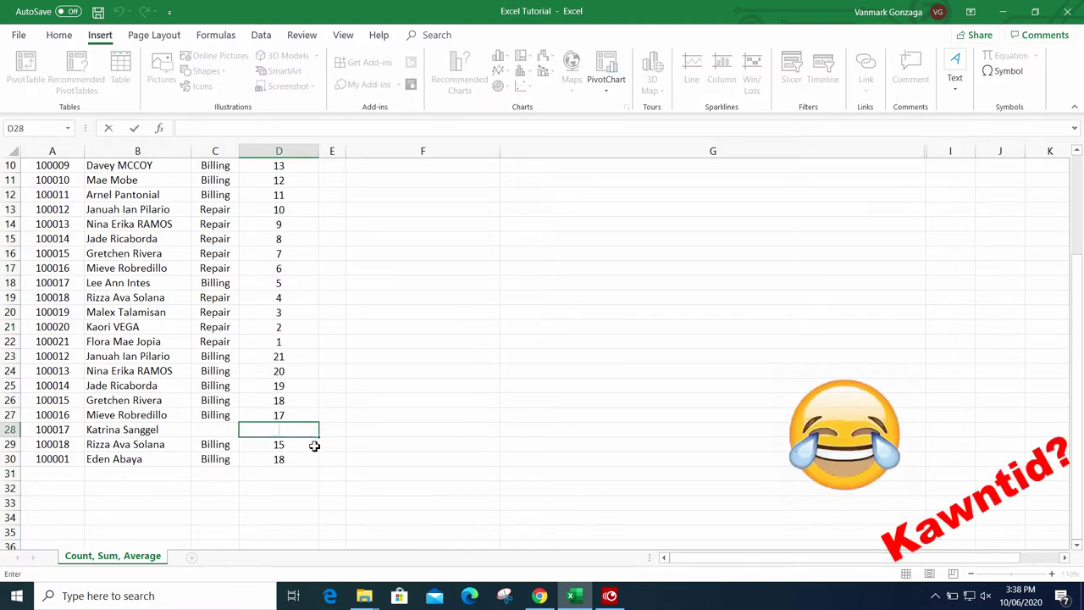
pyautogui.scroll(3, 330, 437)
pyautogui.click(952, 211)
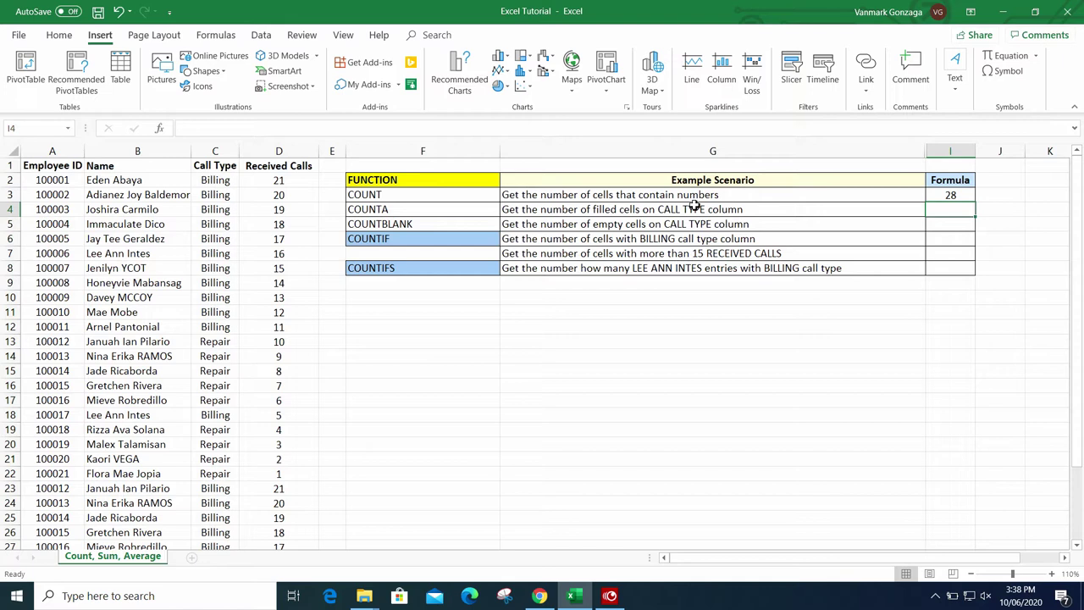
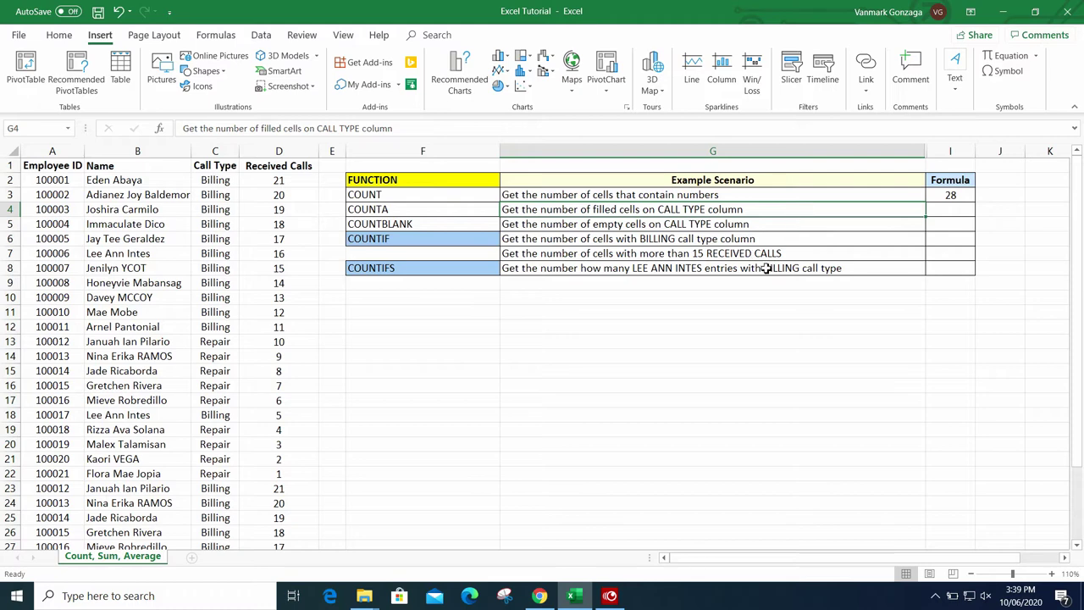
# - Scroll the function table to review the COUNT result of 28 in I3
pyautogui.scroll(-2, 765, 267)
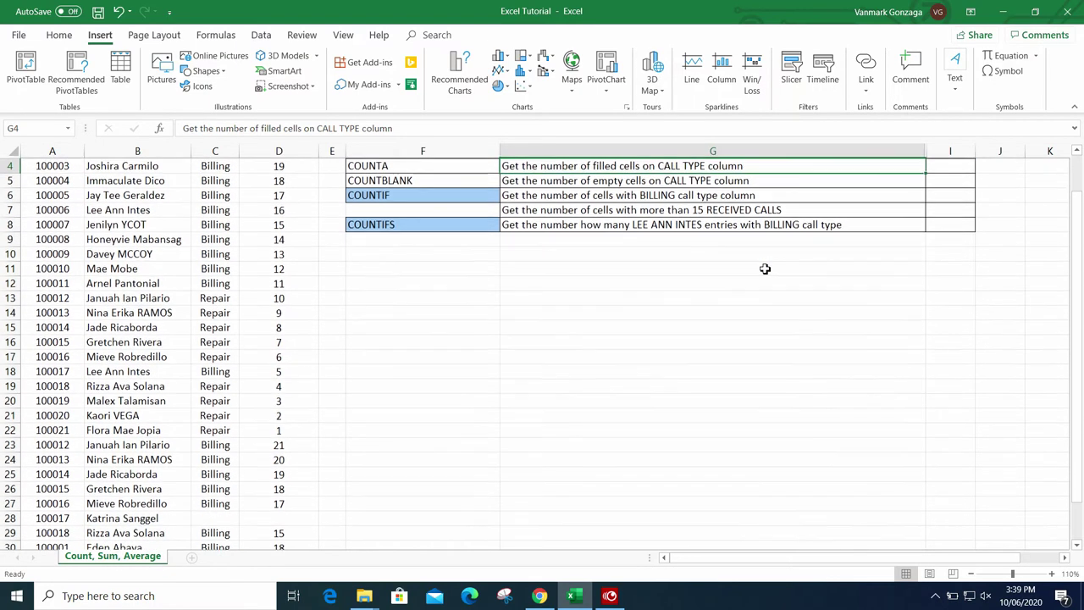
pyautogui.scroll(2, 700, 332)
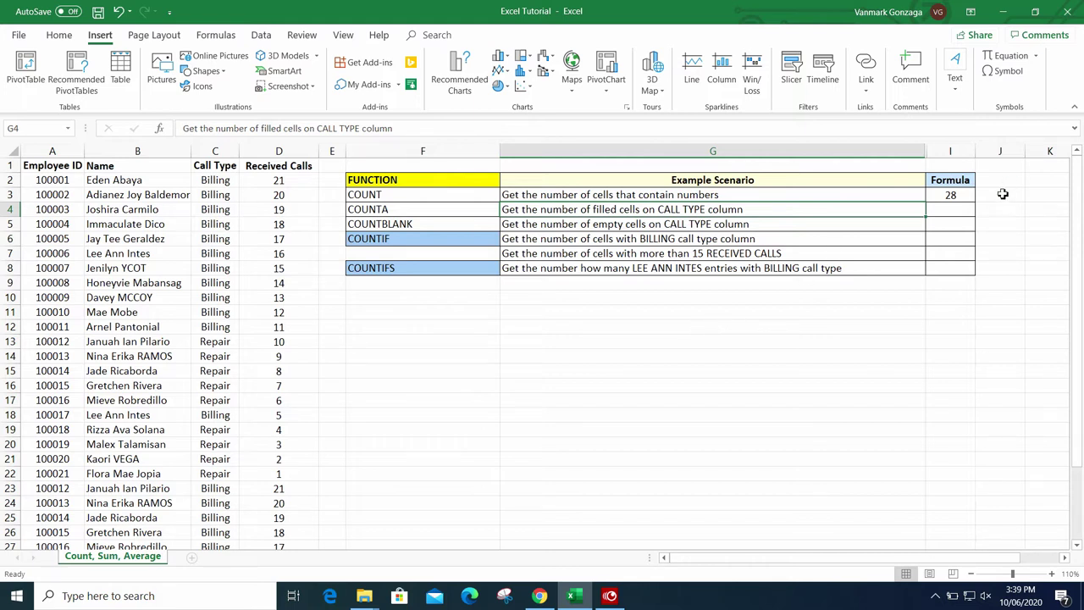
# - Enter =COUNTA(C2:C30) in I4 so it returns 28 filled Call Type cells
pyautogui.click(949, 212)
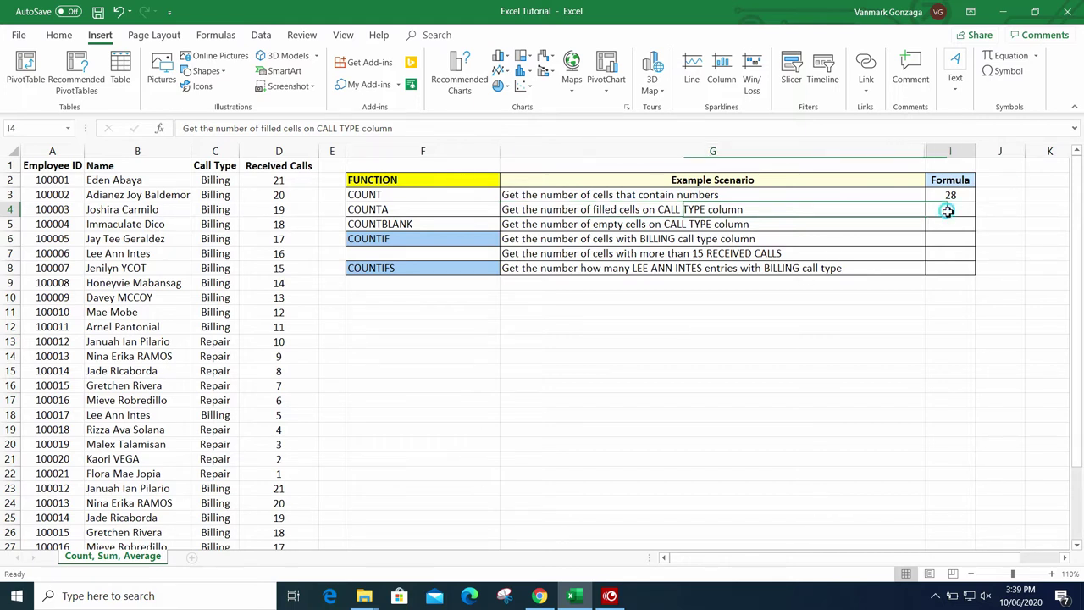
pyautogui.press('F2')
pyautogui.write('=')
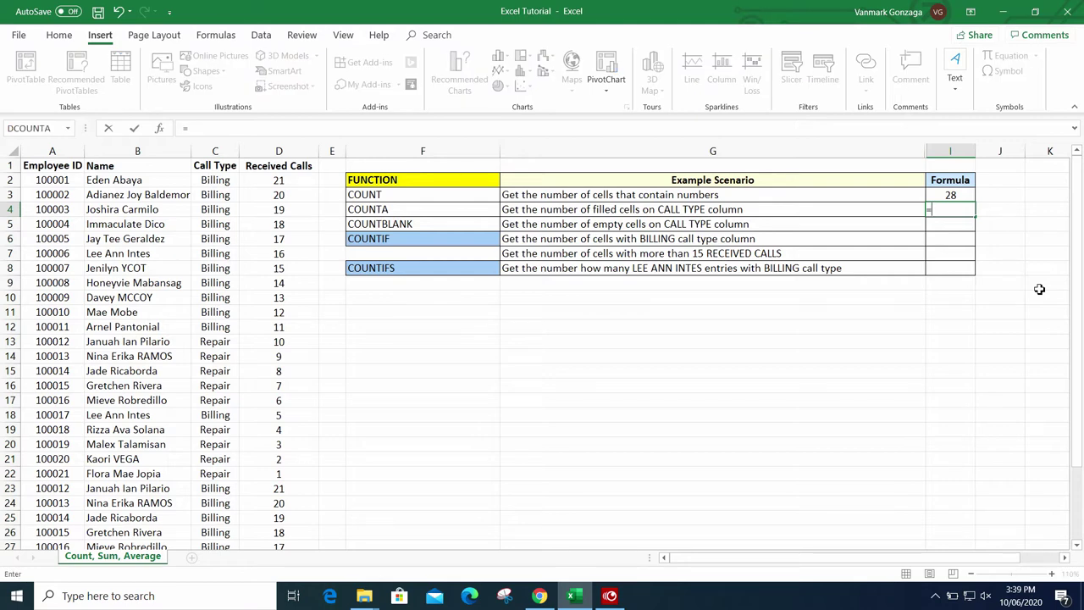
pyautogui.write('coun')
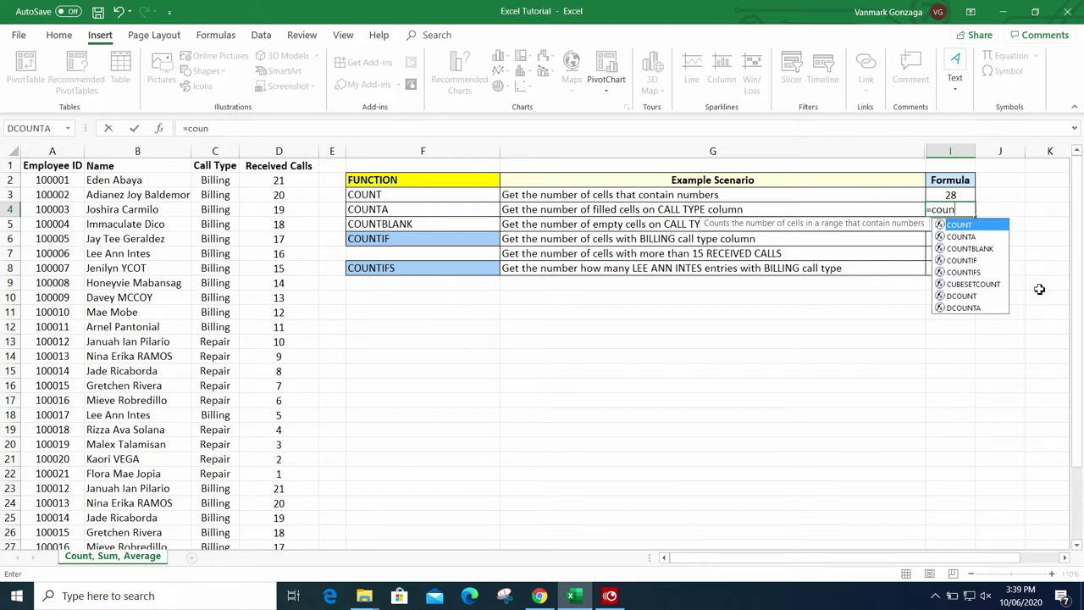
pyautogui.click(967, 238)
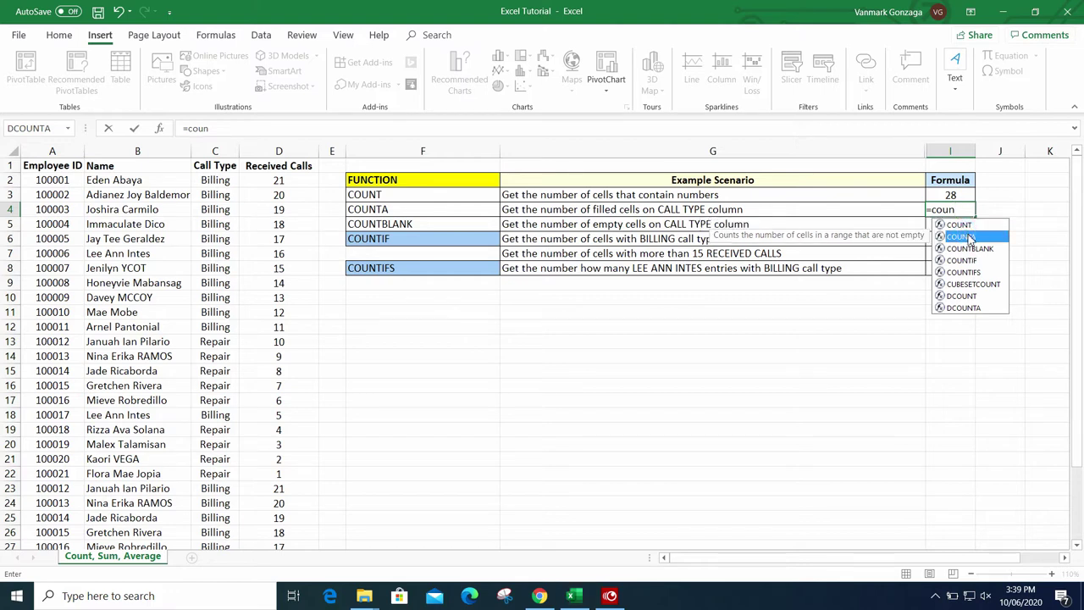
pyautogui.doubleClick(967, 238)
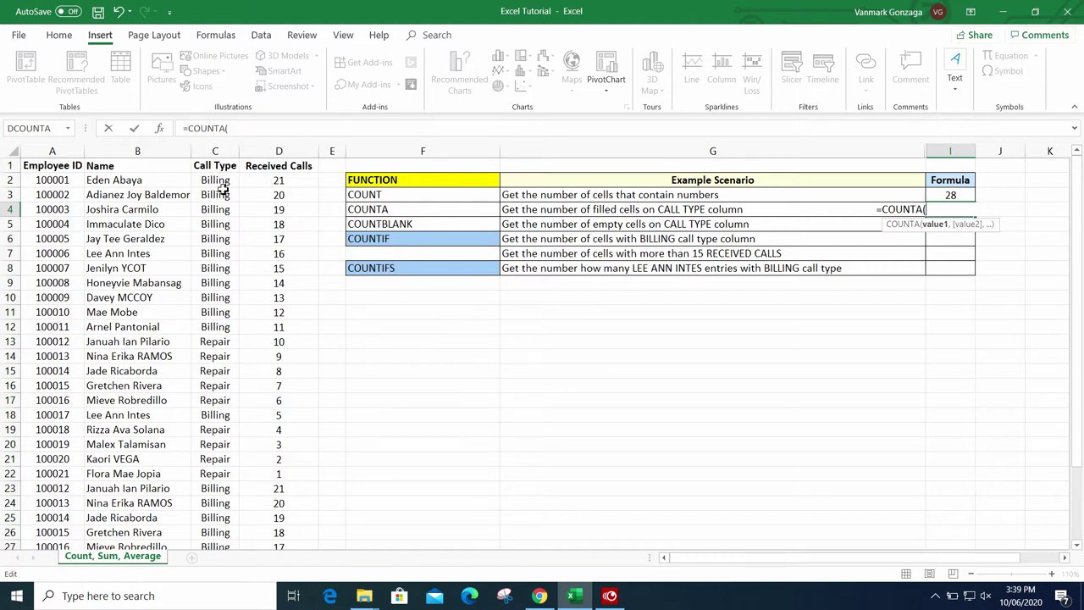
pyautogui.moveTo(222, 186)
pyautogui.mouseDown()
pyautogui.moveTo(221, 212)
pyautogui.moveTo(223, 191)
pyautogui.mouseUp()
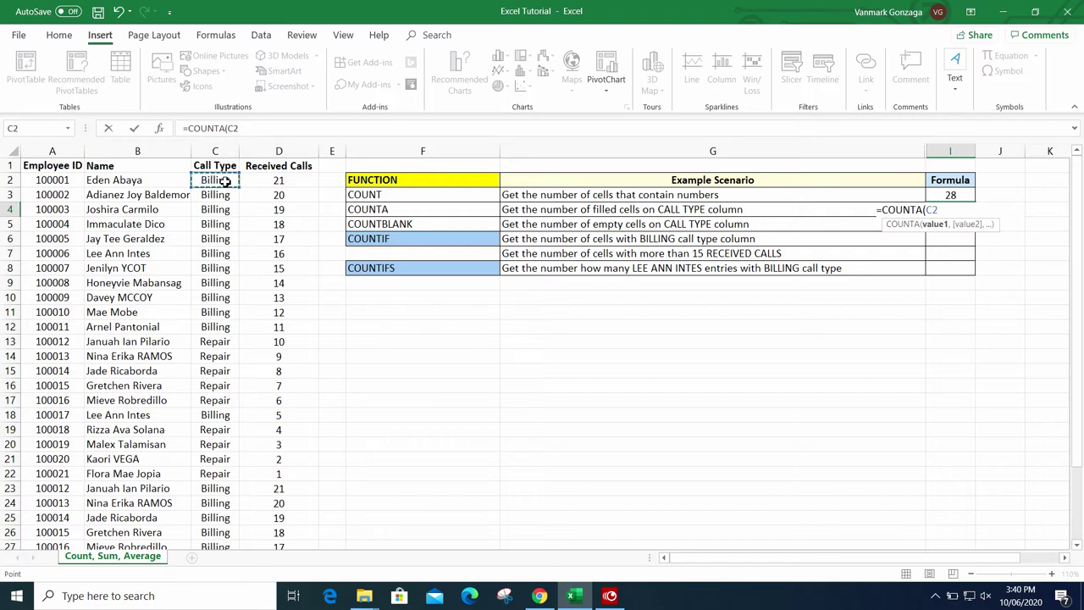
pyautogui.moveTo(225, 181); pyautogui.dragTo(230, 530)
pyautogui.scroll(2, 304, 407)
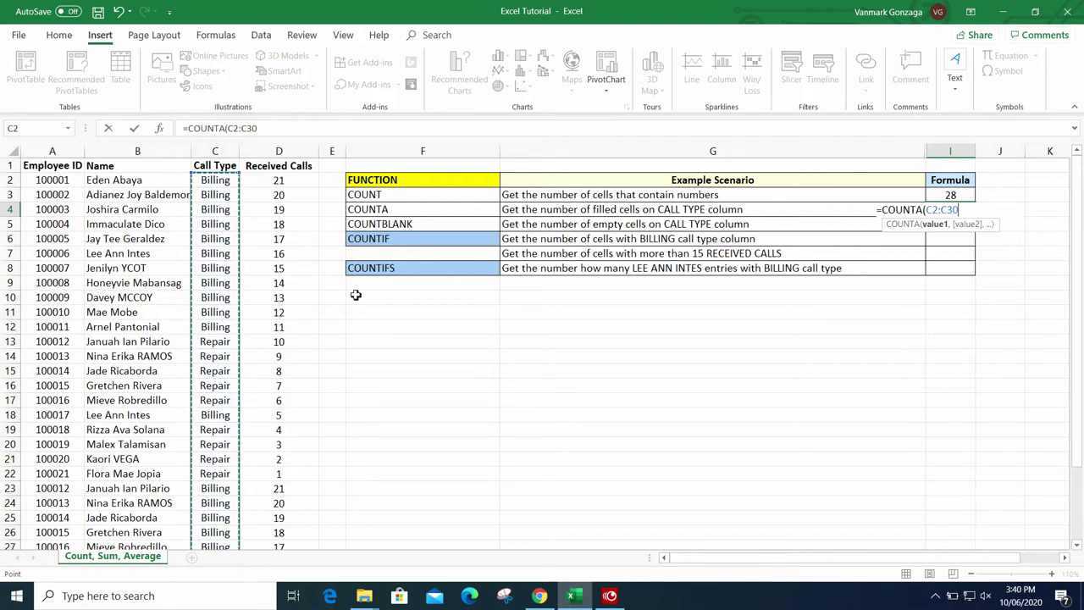
pyautogui.write(')')
pyautogui.press('Return')
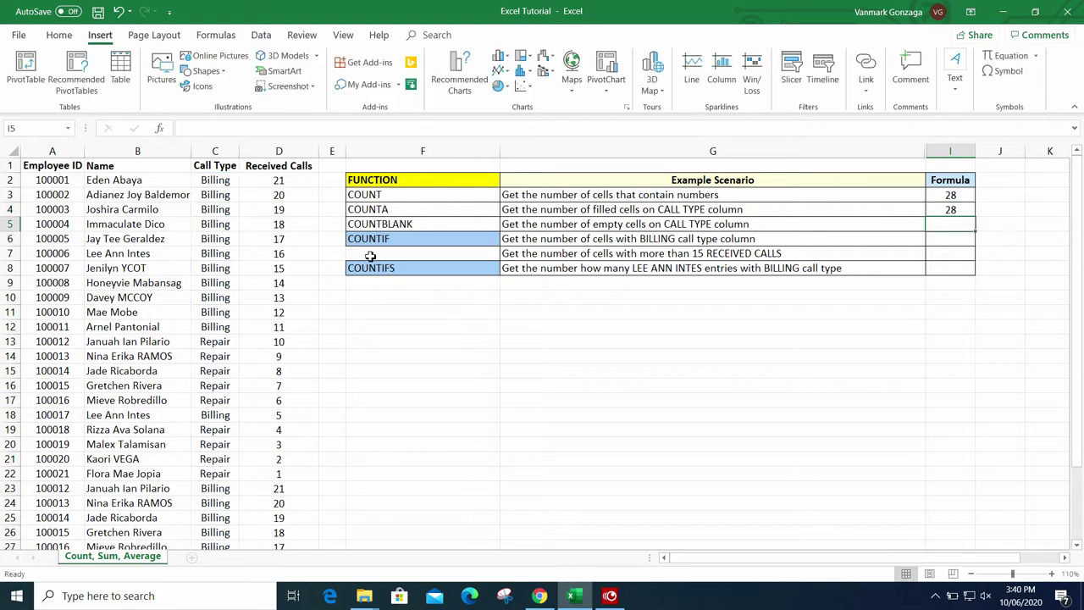
# - Enter =COUNTBLANK(C2:C30) in I5, returning 1 empty Call Type cell
pyautogui.scroll(-3, 370, 257)
pyautogui.scroll(3, 302, 426)
pyautogui.write('=coun')
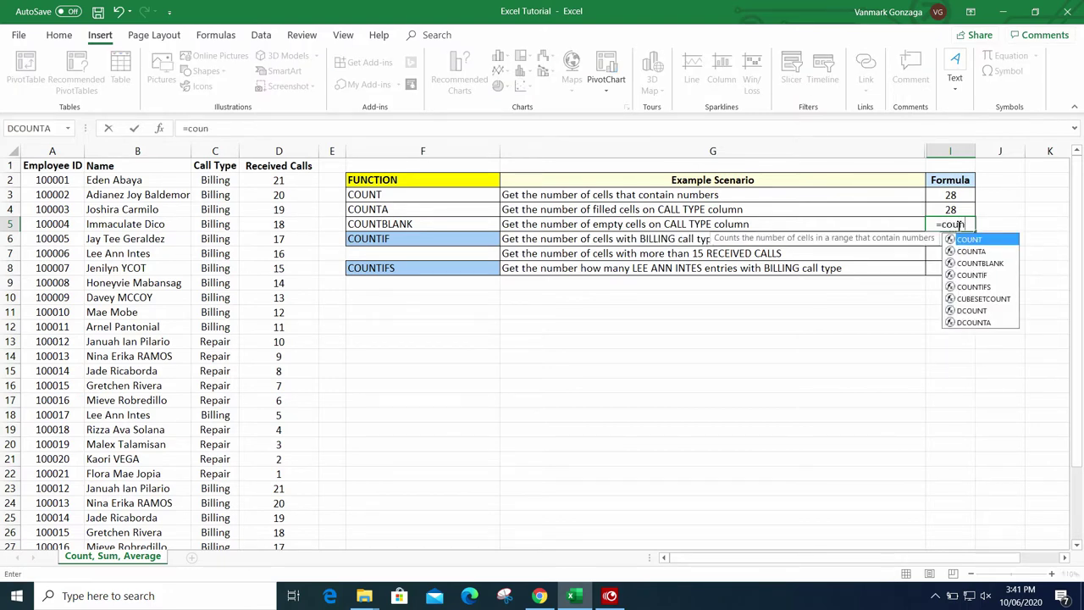
pyautogui.press('Down')
pyautogui.press('Down')
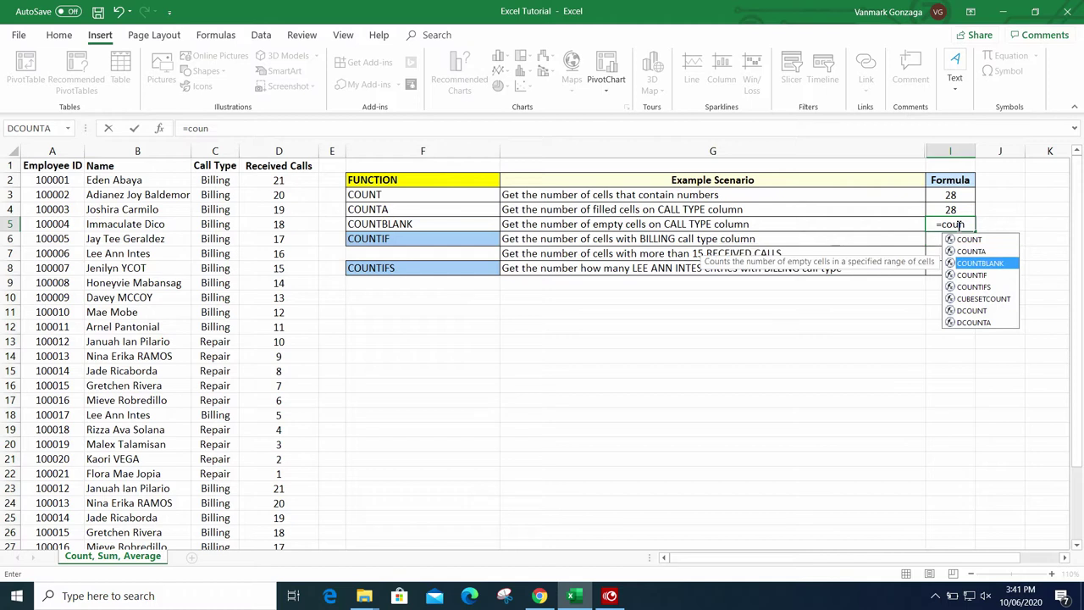
pyautogui.doubleClick(983, 264)
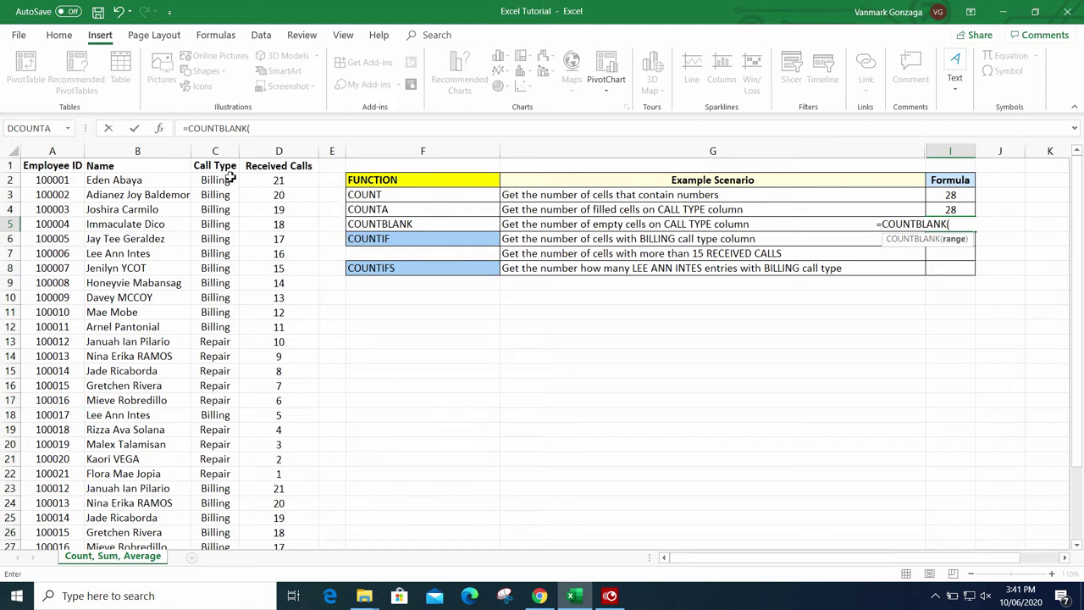
pyautogui.moveTo(229, 179); pyautogui.dragTo(240, 463)
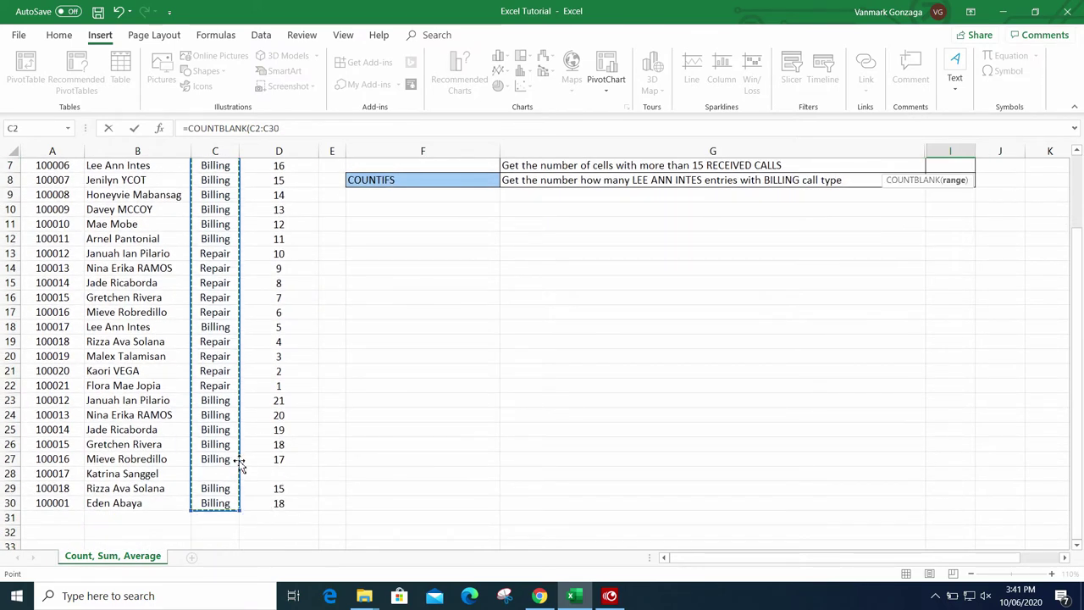
pyautogui.write(')')
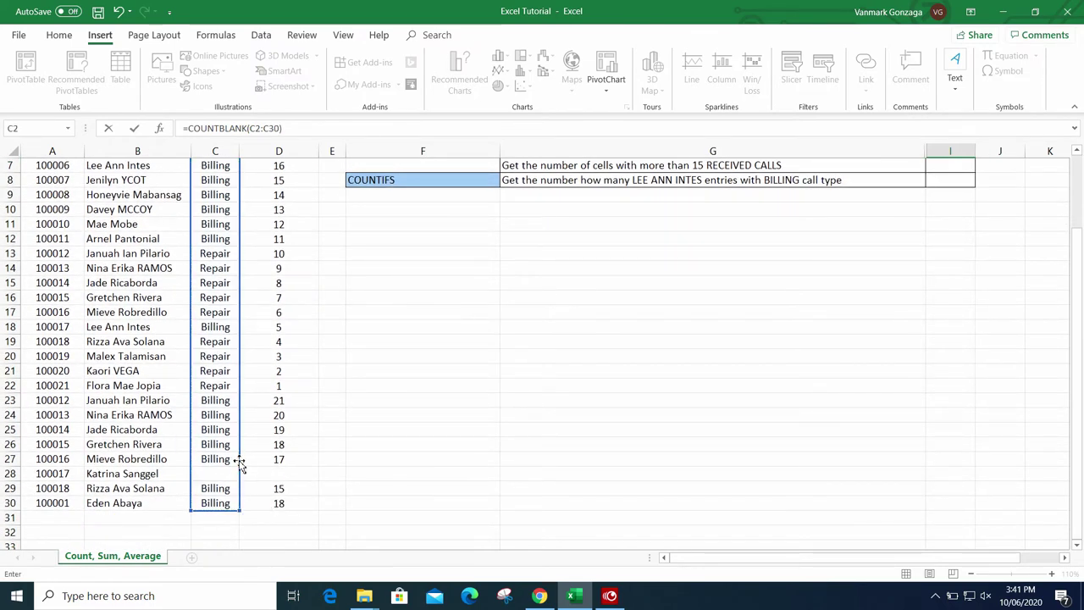
pyautogui.press('Return')
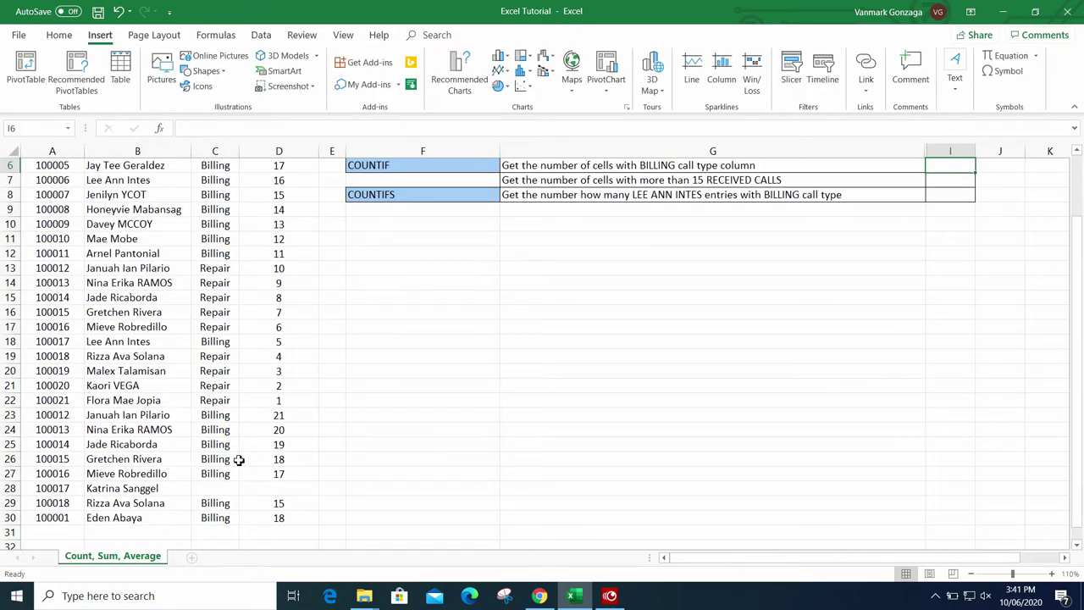
pyautogui.scroll(2, 780, 385)
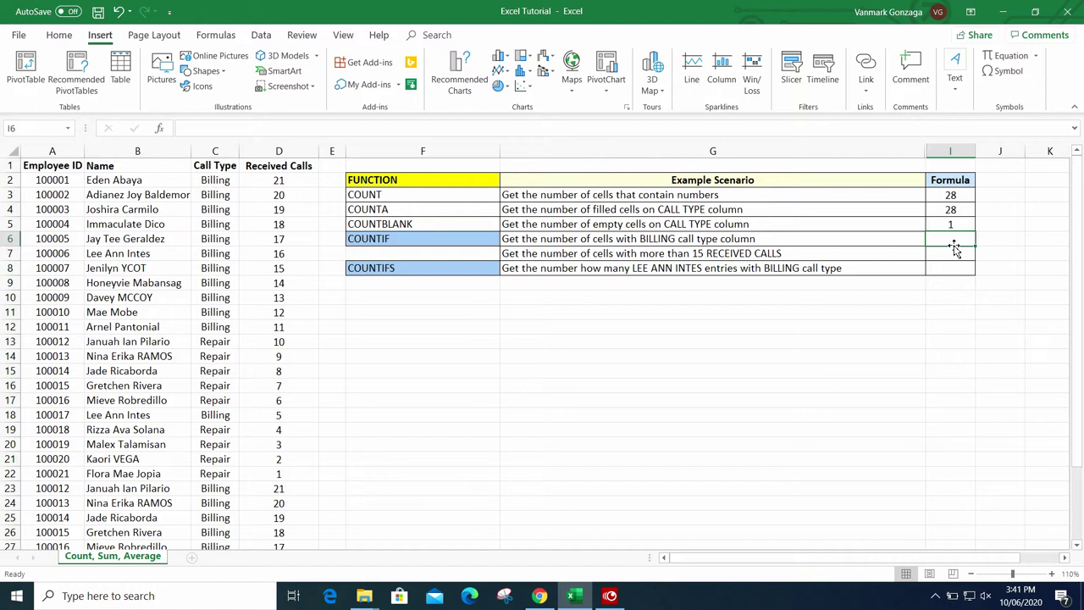
# - Start =COUNTIF(C2:C30, in I6 with the Call Type range, awaiting its criterion
pyautogui.click(804, 237)
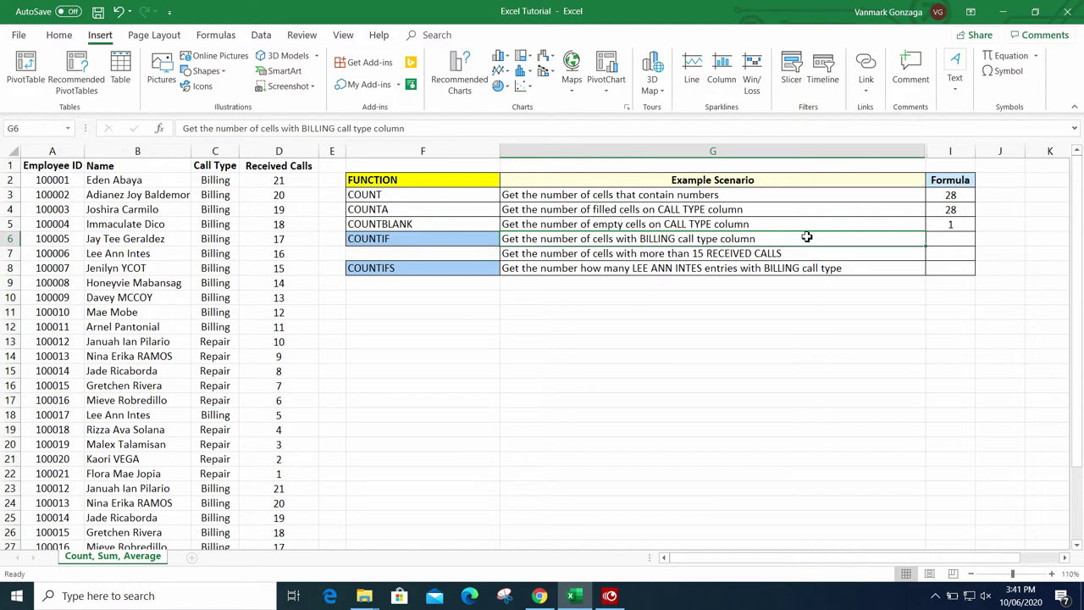
pyautogui.click(958, 241)
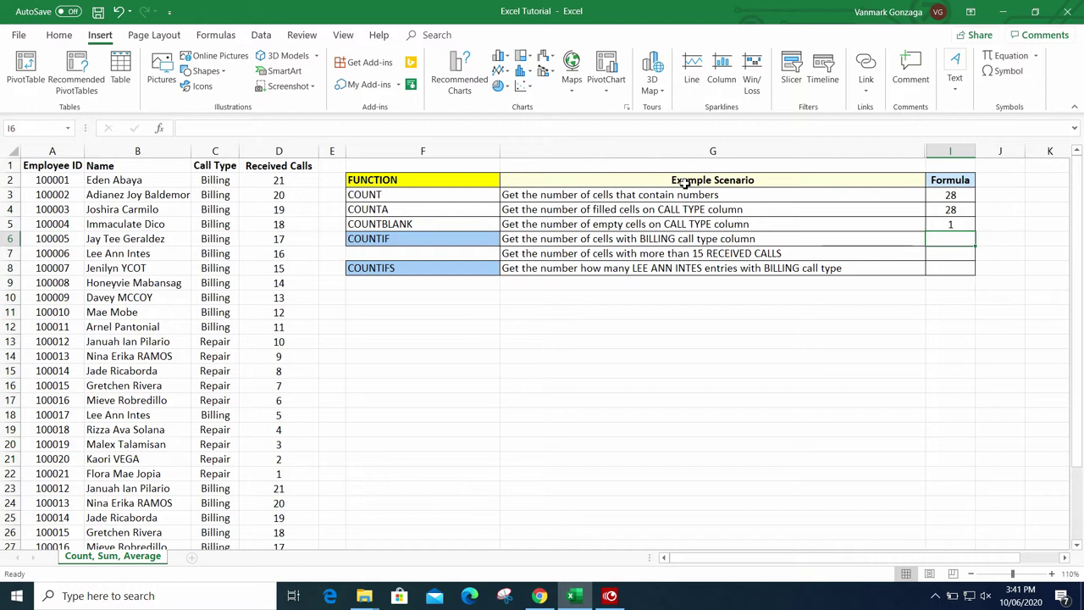
pyautogui.write('=')
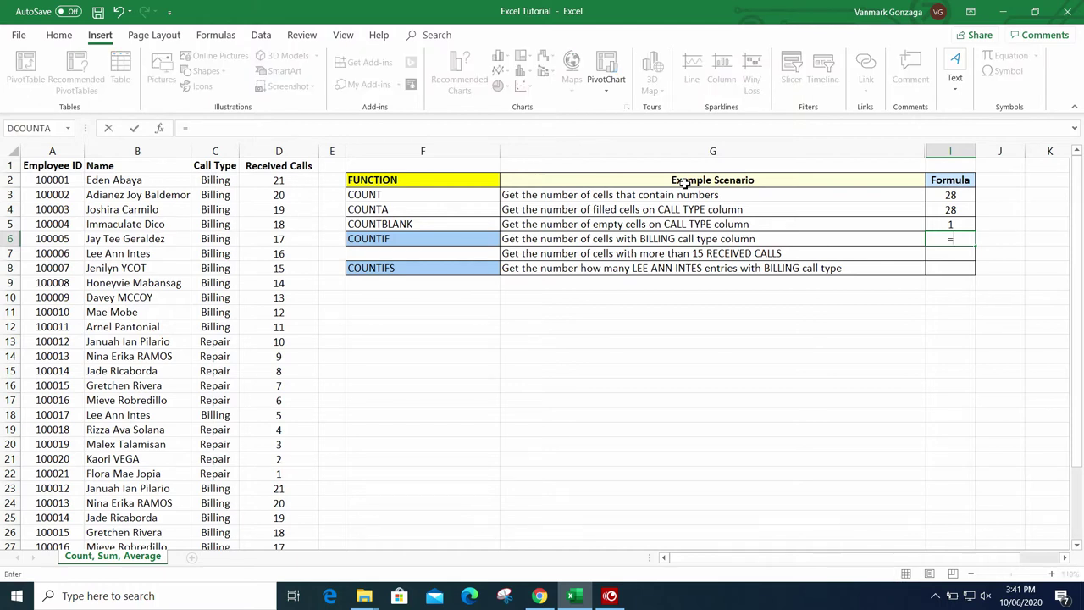
pyautogui.write('coun')
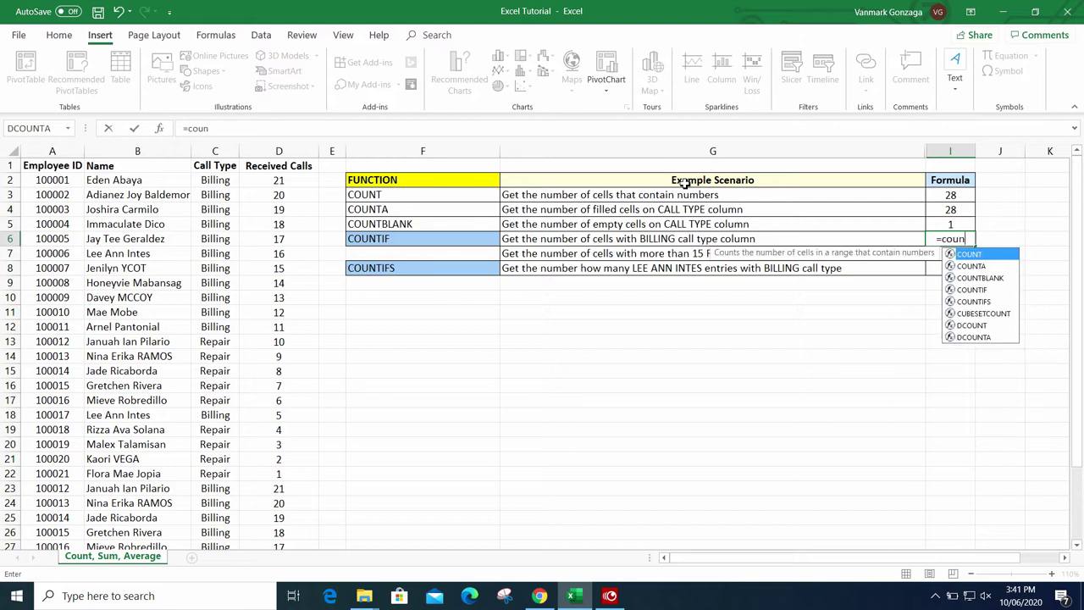
pyautogui.write('tif')
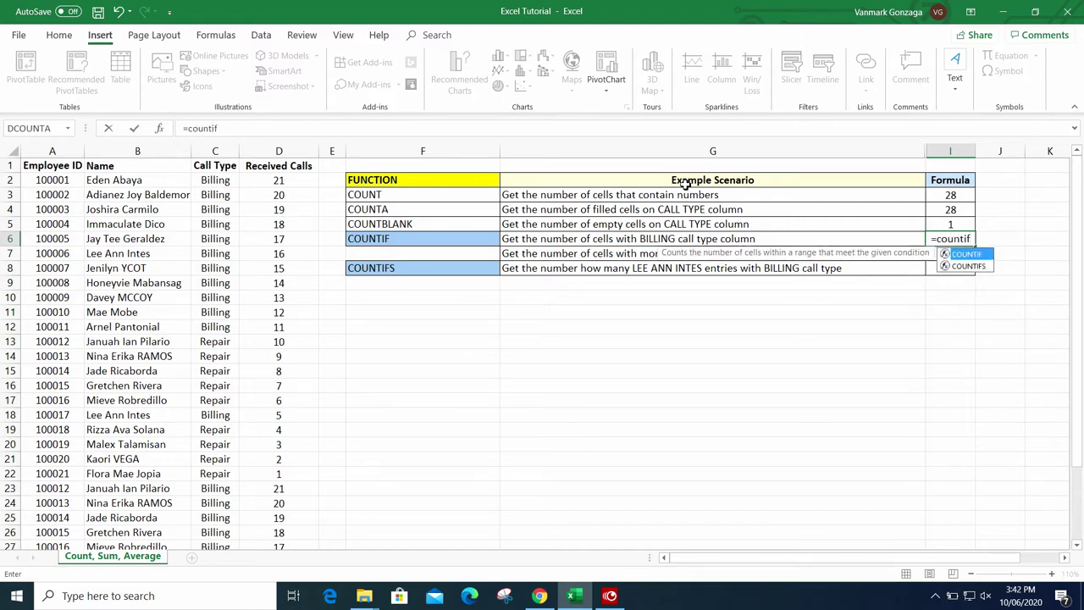
pyautogui.press('Tab')
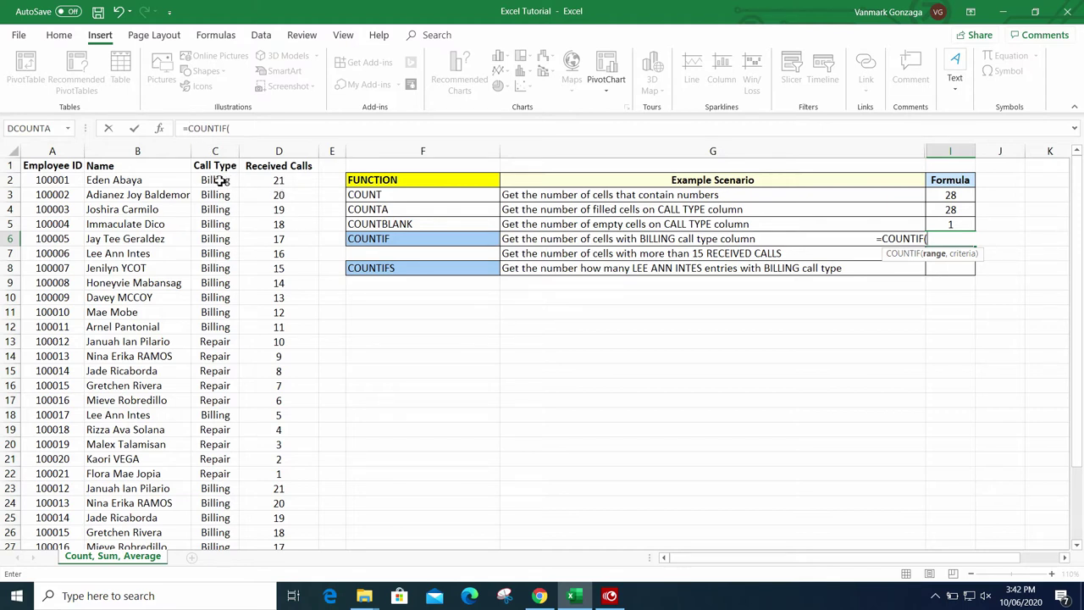
pyautogui.moveTo(219, 180); pyautogui.dragTo(221, 517)
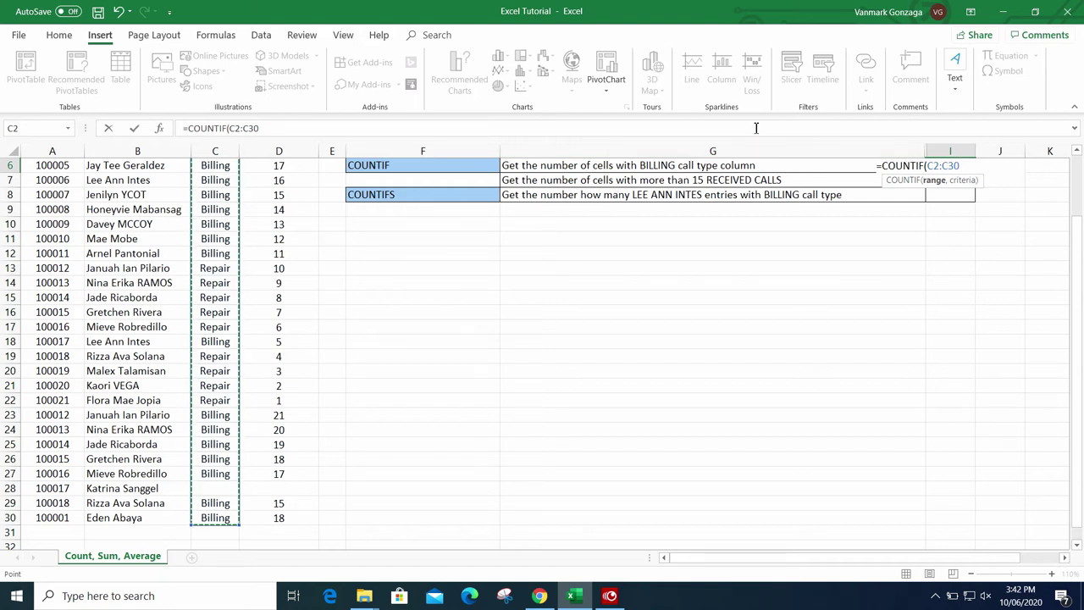
pyautogui.write(',')
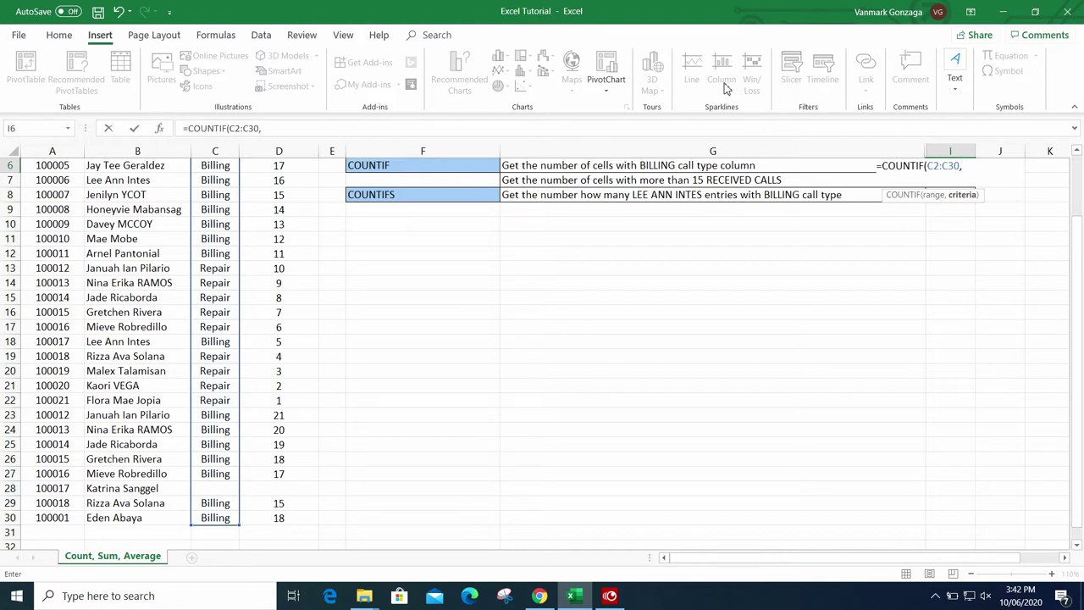
# - Complete I6 as =COUNTIF(C2:C30,"Billing") returning 19, then check it before moving to I7
pyautogui.scroll(2, 244, 252)
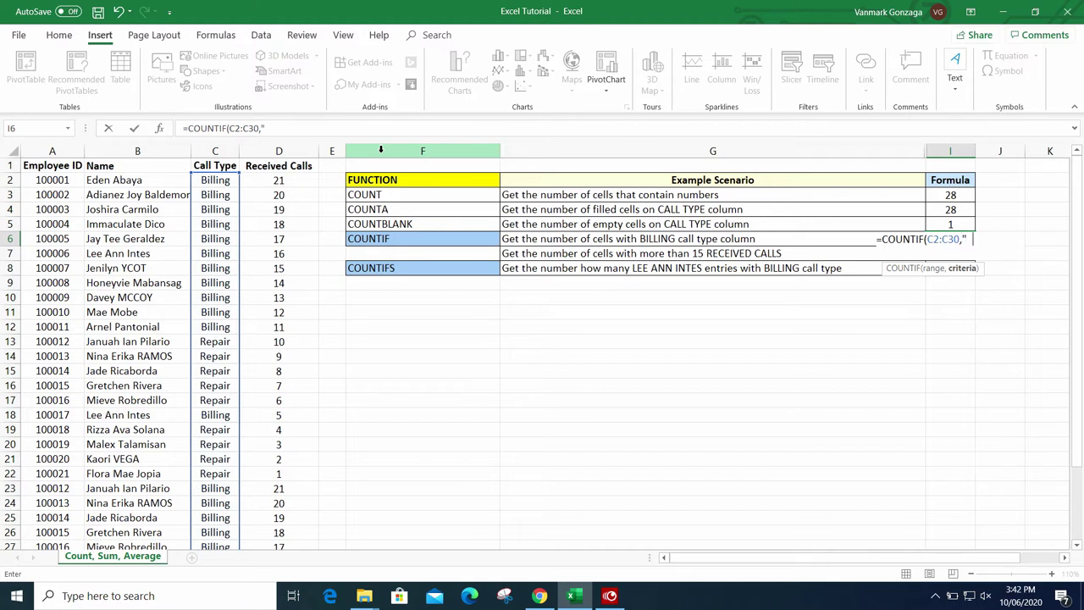
pyautogui.write('Billing"')
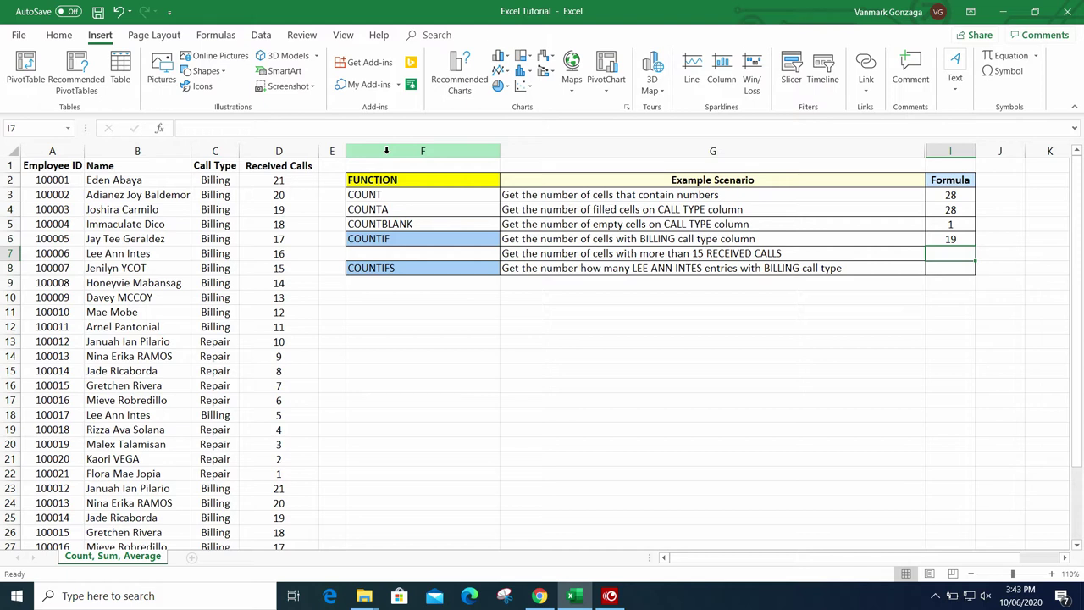
pyautogui.press('Up')
pyautogui.press('Down')
pyautogui.press('Up')
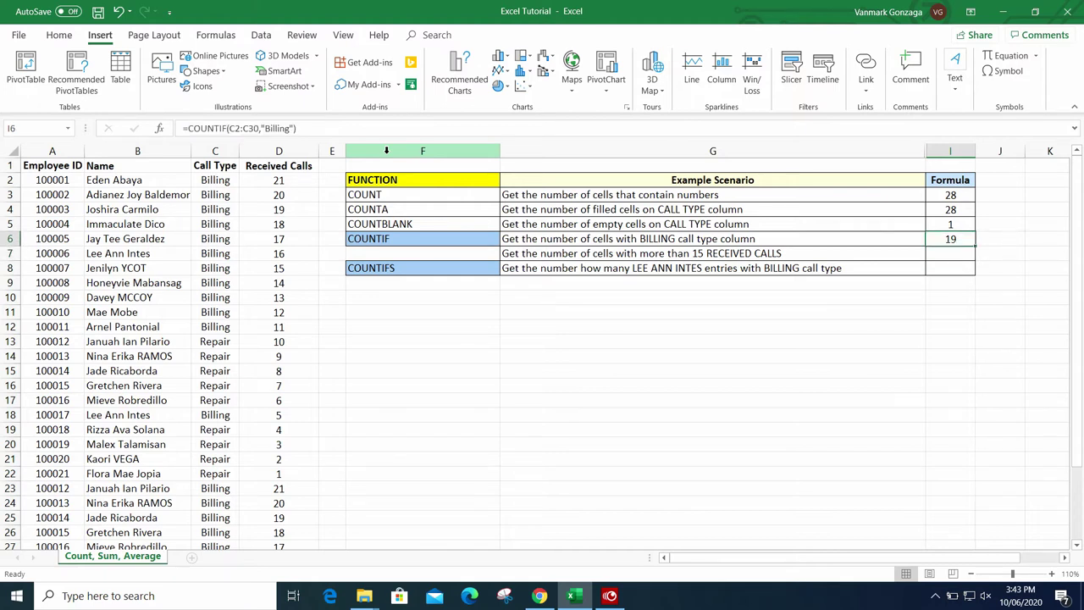
pyautogui.press('Down')
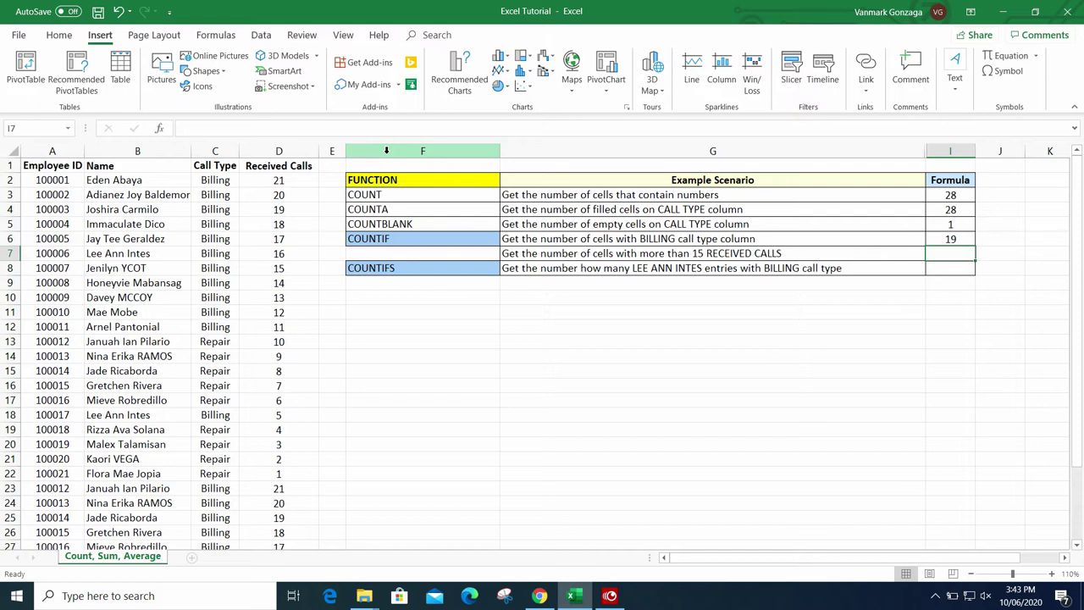
# - Enter =COUNTIF(D2:D30,">15") in I7, returning 12
pyautogui.write('=countif')
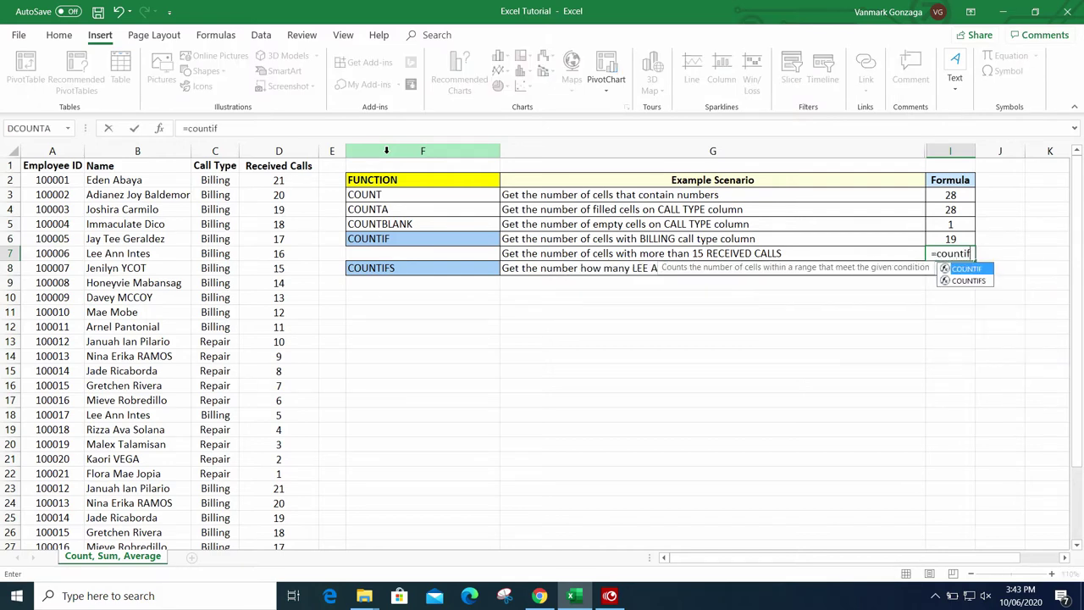
pyautogui.press('Tab')
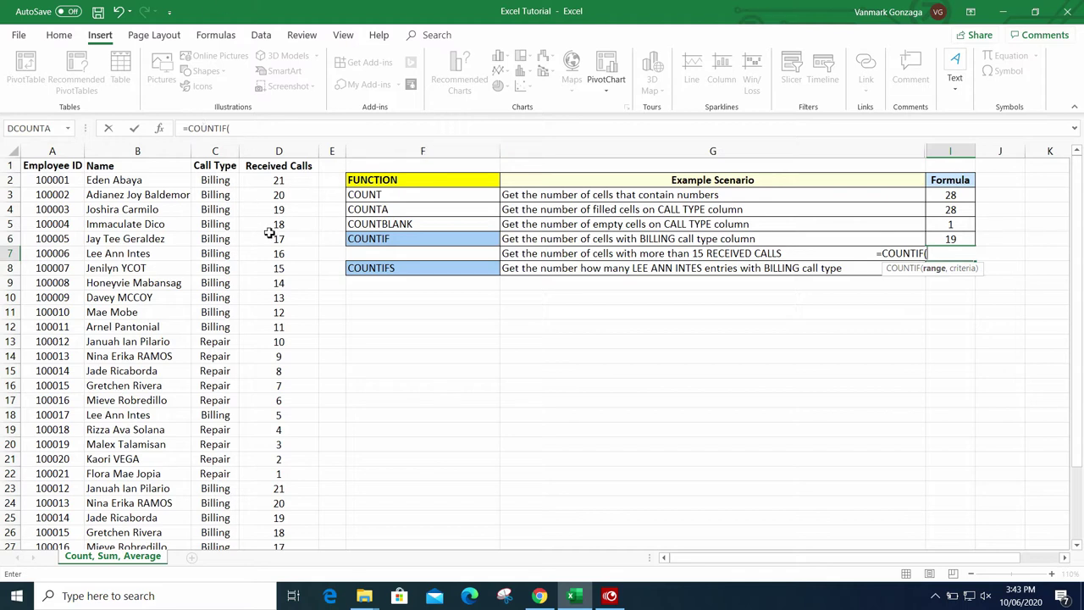
pyautogui.moveTo(299, 179); pyautogui.dragTo(305, 537)
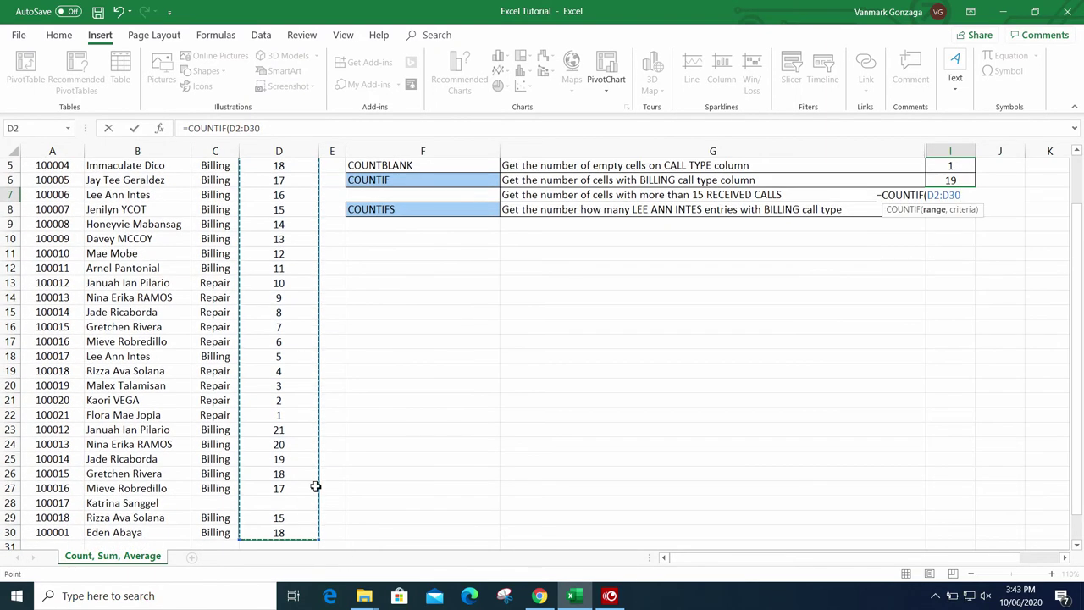
pyautogui.moveTo(1077, 305); pyautogui.dragTo(1082, 203)
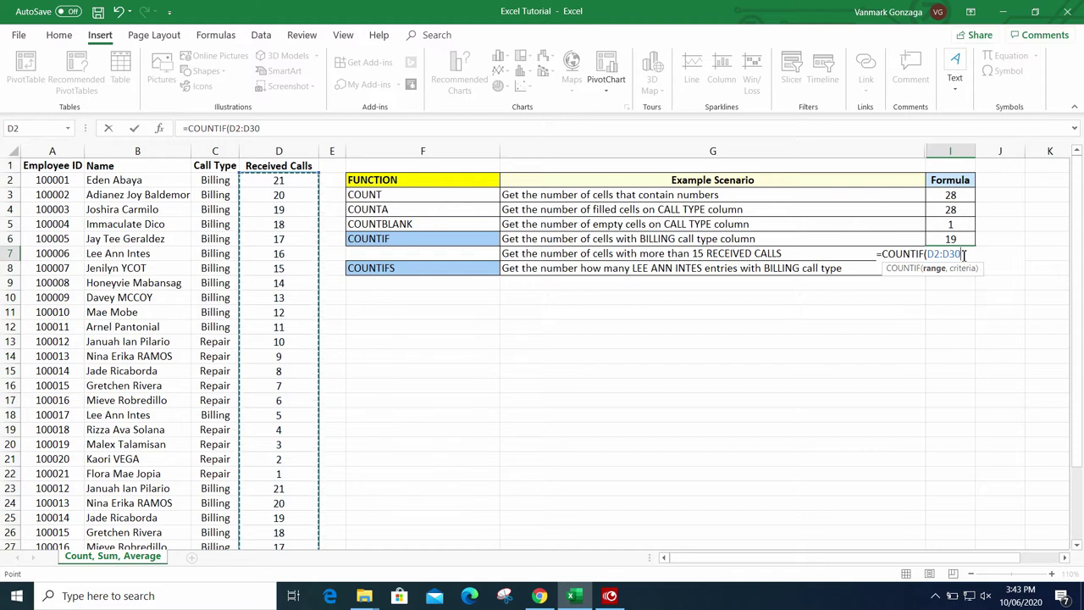
pyautogui.write(',')
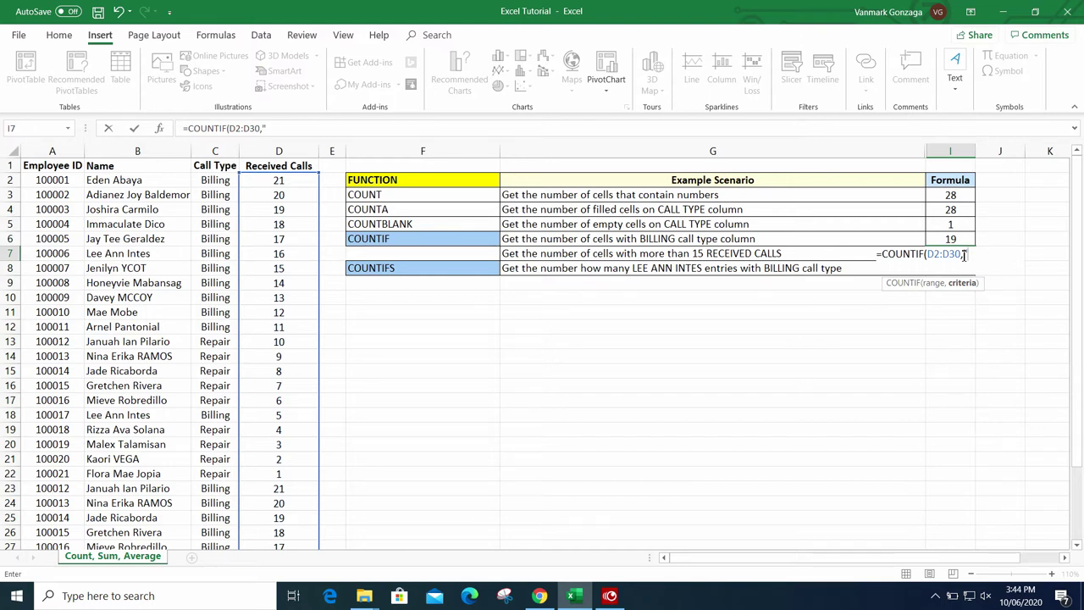
pyautogui.write('>15")')
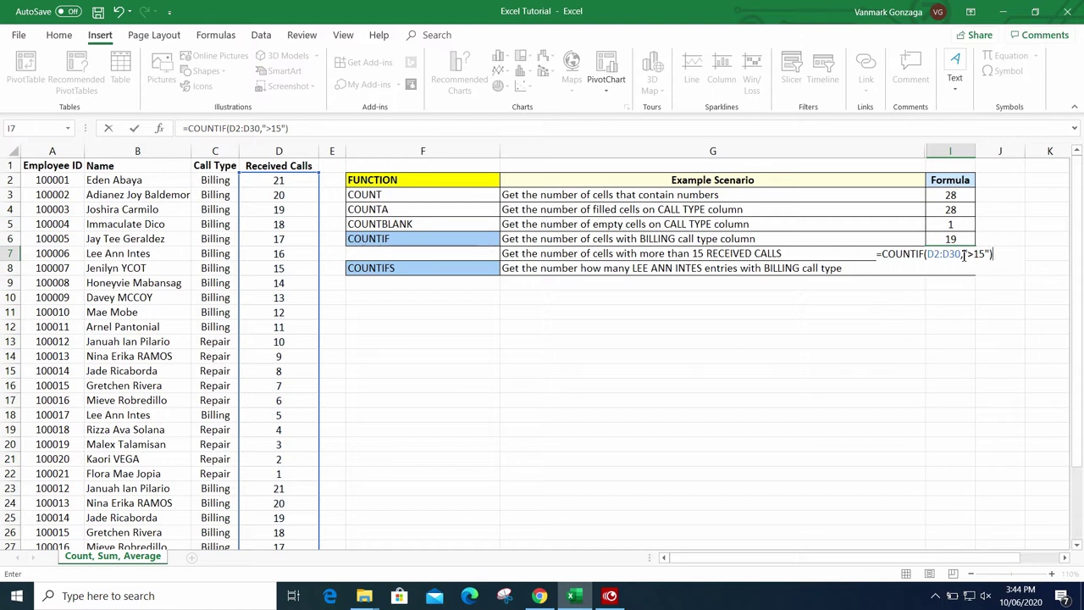
pyautogui.press('Return')
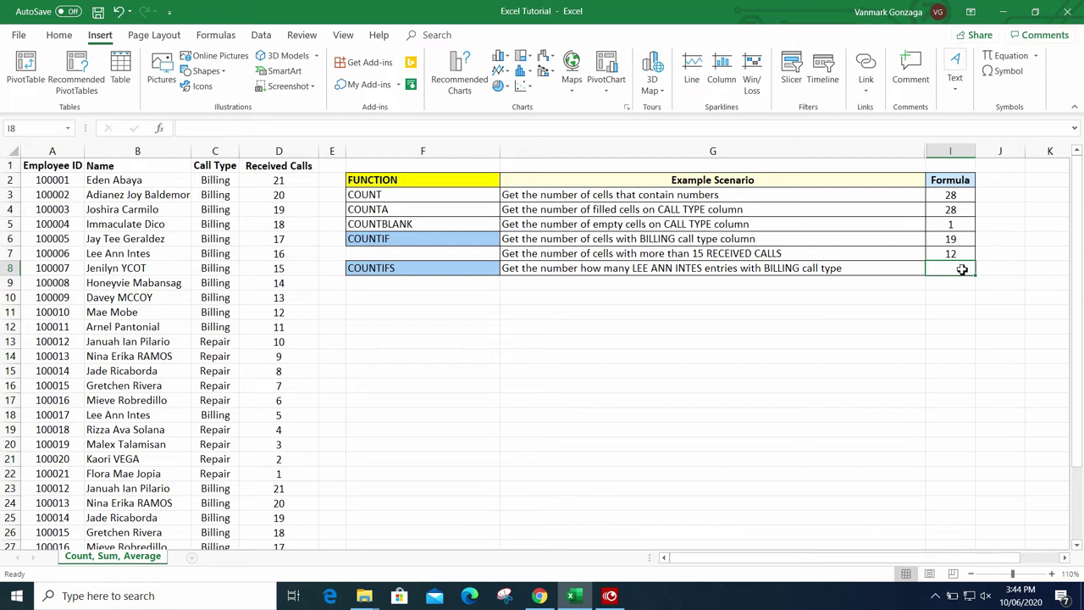
# - Begin a COUNTIFS in I8 with the Name range B2:B30 and an employee's name as criterion
pyautogui.click(416, 239)
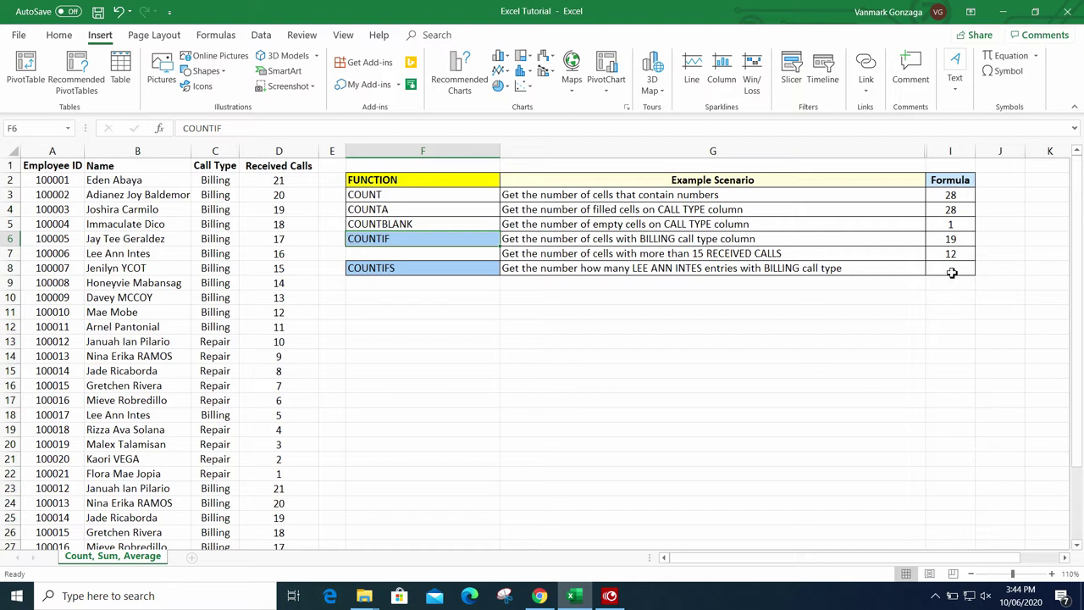
pyautogui.click(952, 272)
pyautogui.write('=')
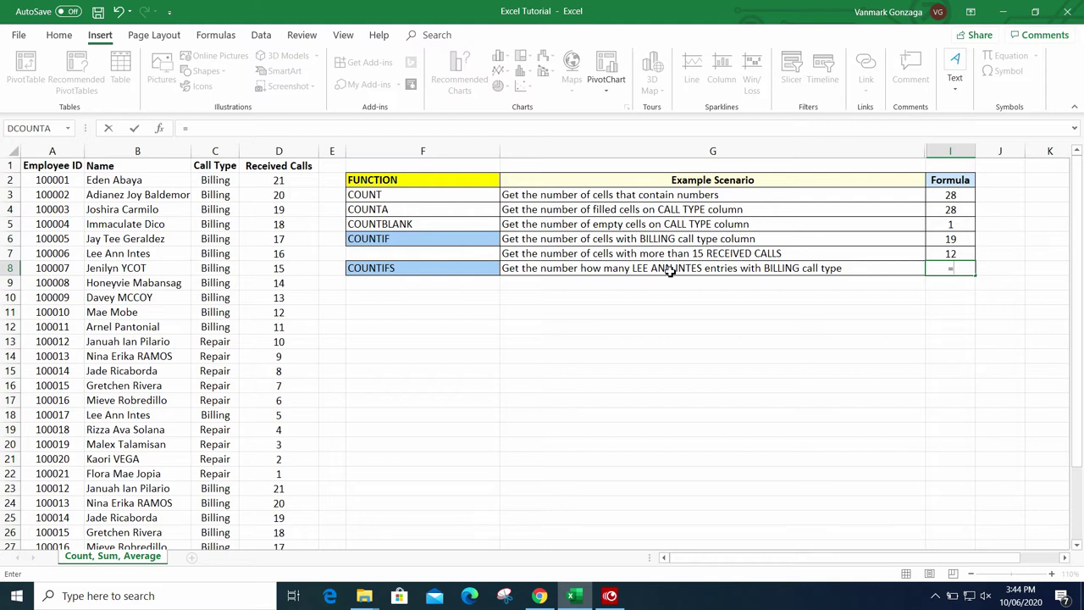
pyautogui.write('countifs')
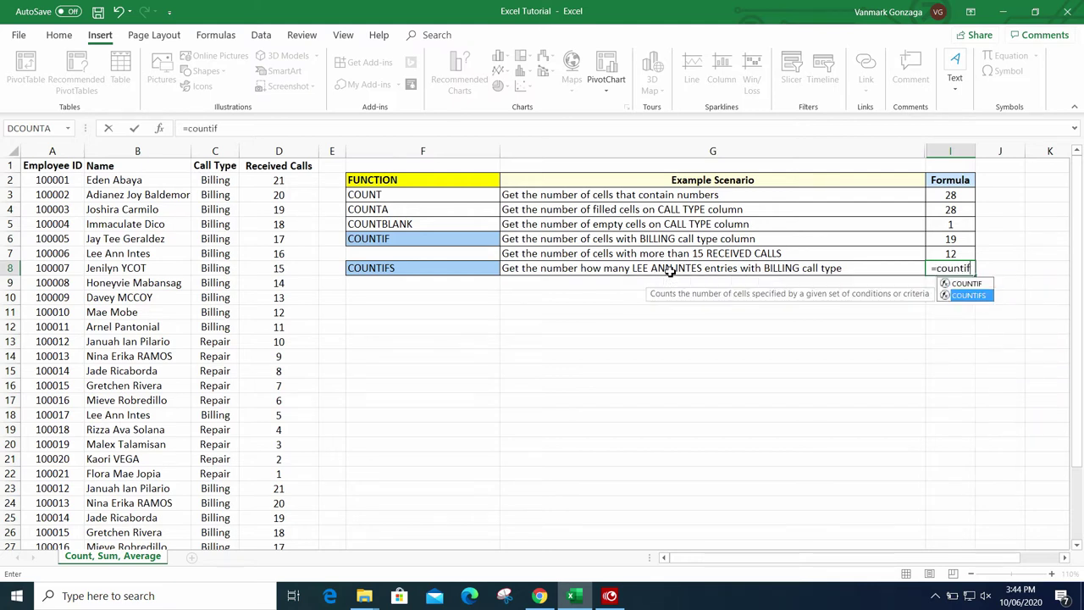
pyautogui.press('Tab')
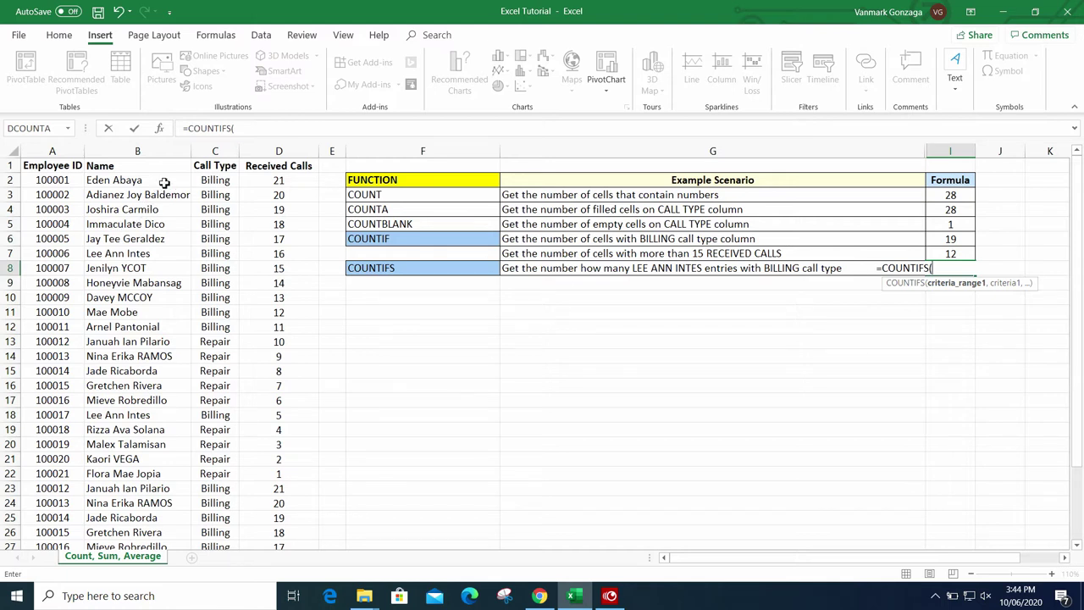
pyautogui.moveTo(164, 180); pyautogui.dragTo(160, 482)
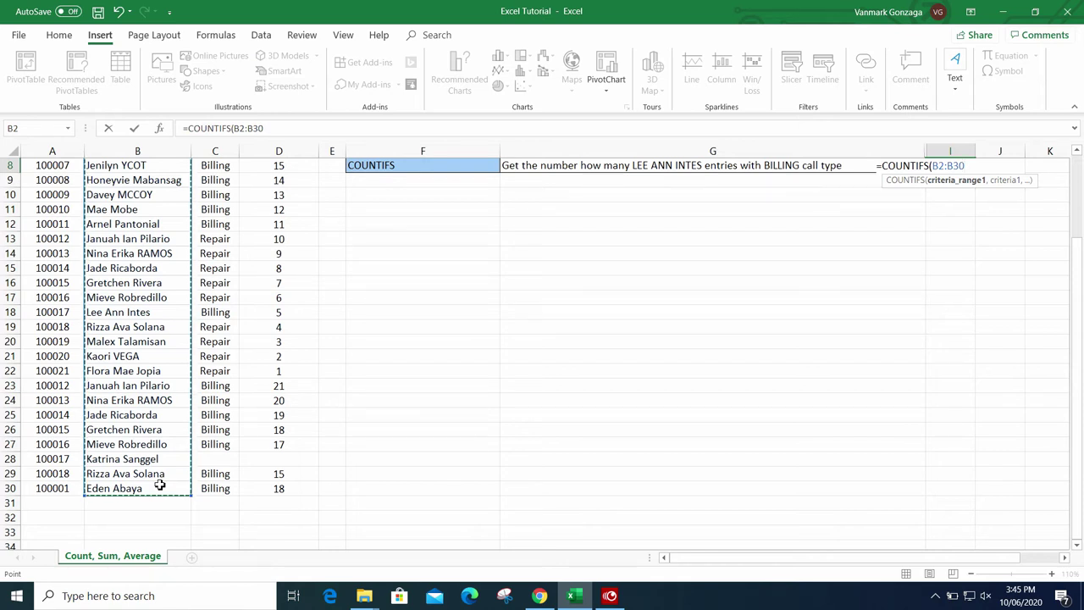
pyautogui.write(',')
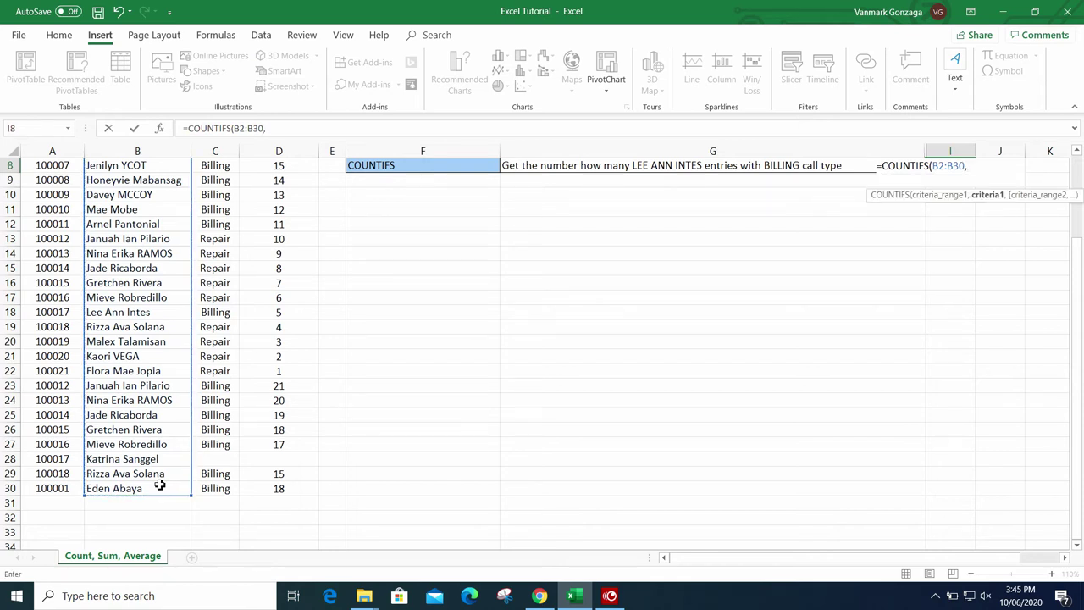
pyautogui.scroll(3, 1081, 321)
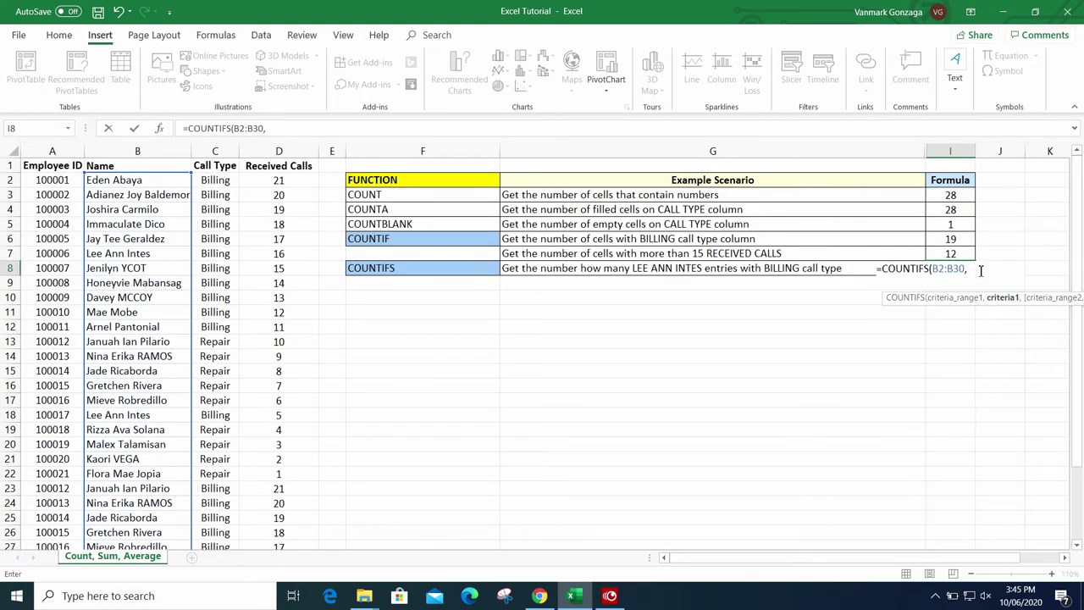
pyautogui.write('"')
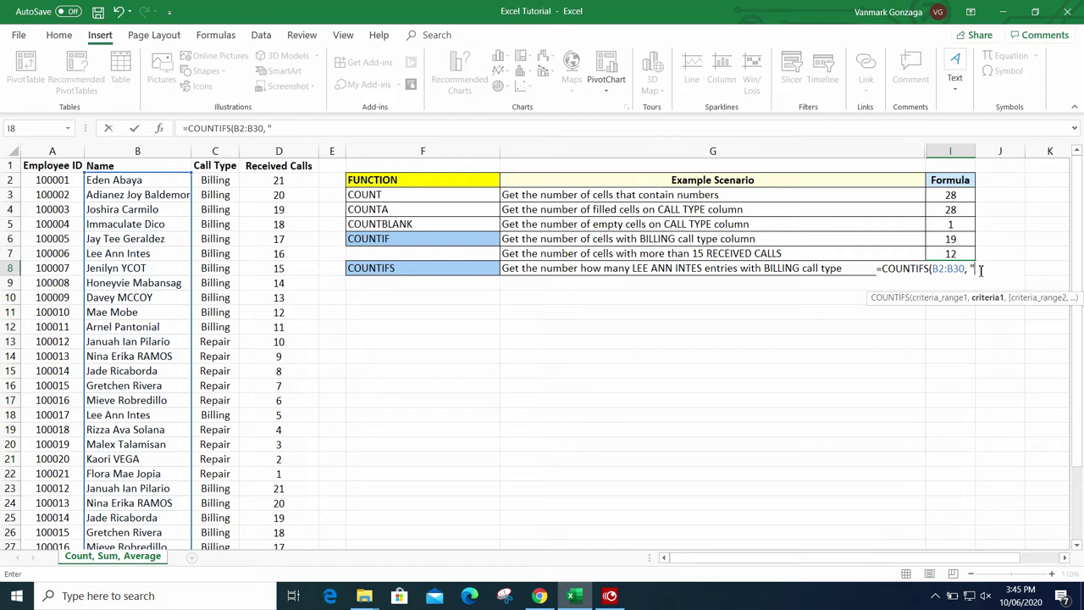
pyautogui.write('LEE ANN INTES"')
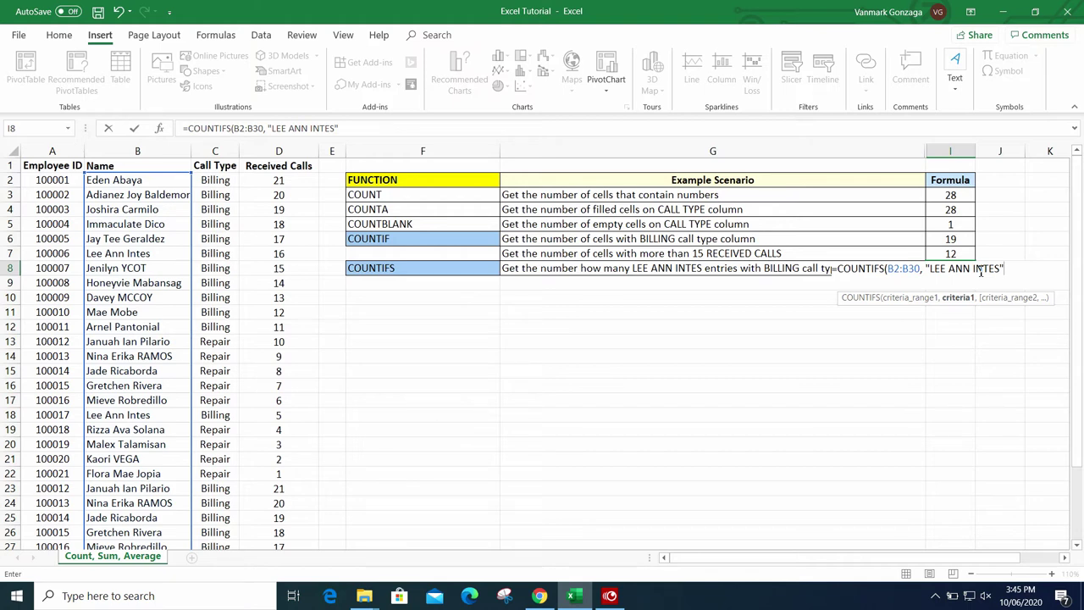
# - Add the Call Type range C2:C30 with criterion "Billing" to the COUNTIFS, giving 2
pyautogui.write(',')
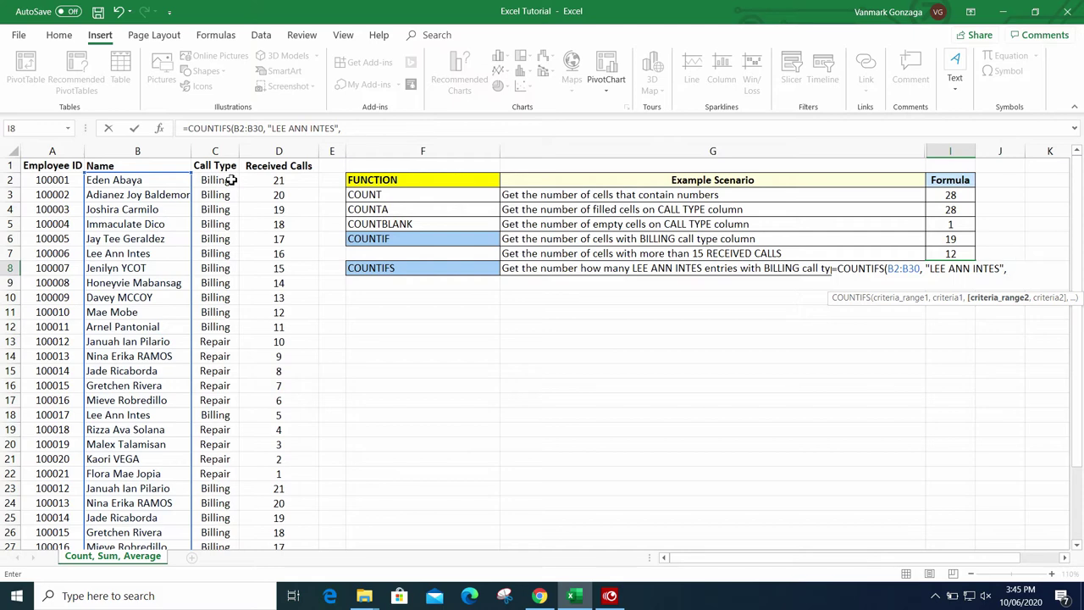
pyautogui.moveTo(230, 179); pyautogui.dragTo(236, 534)
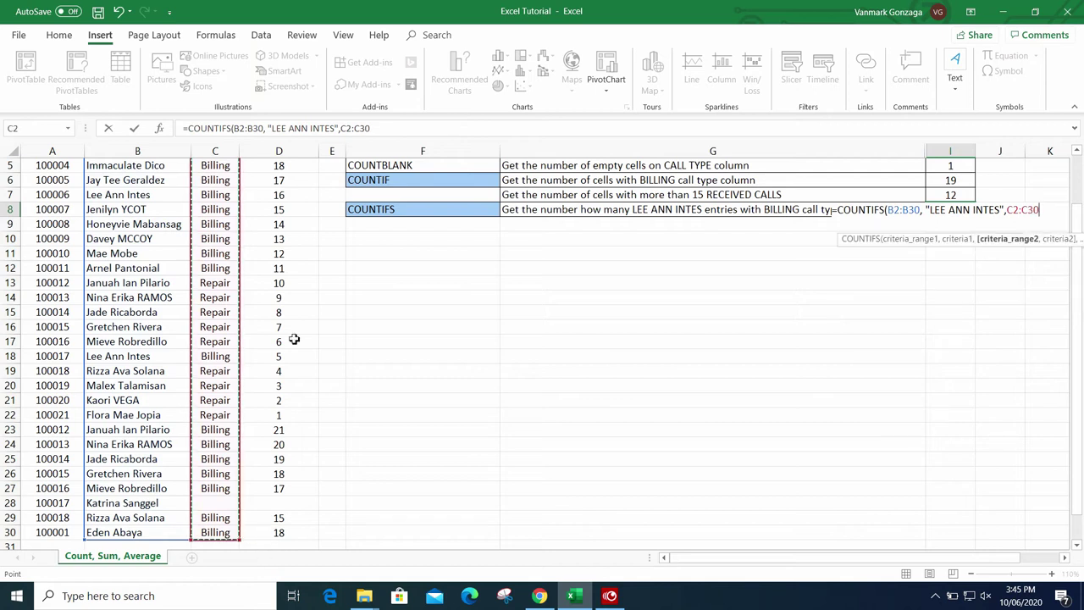
pyautogui.write(',')
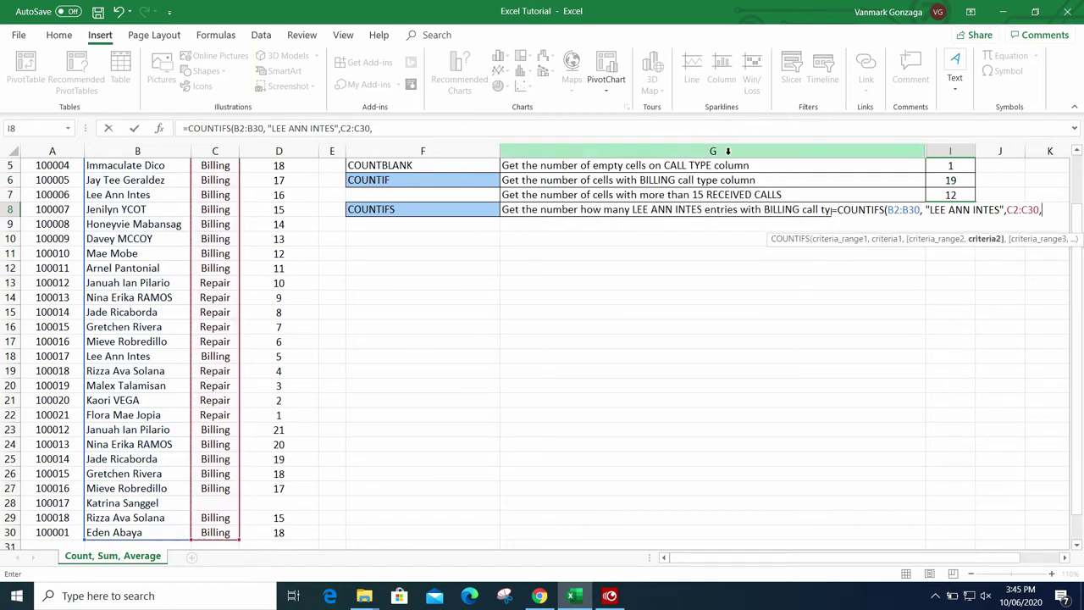
pyautogui.scroll(2, 605, 296)
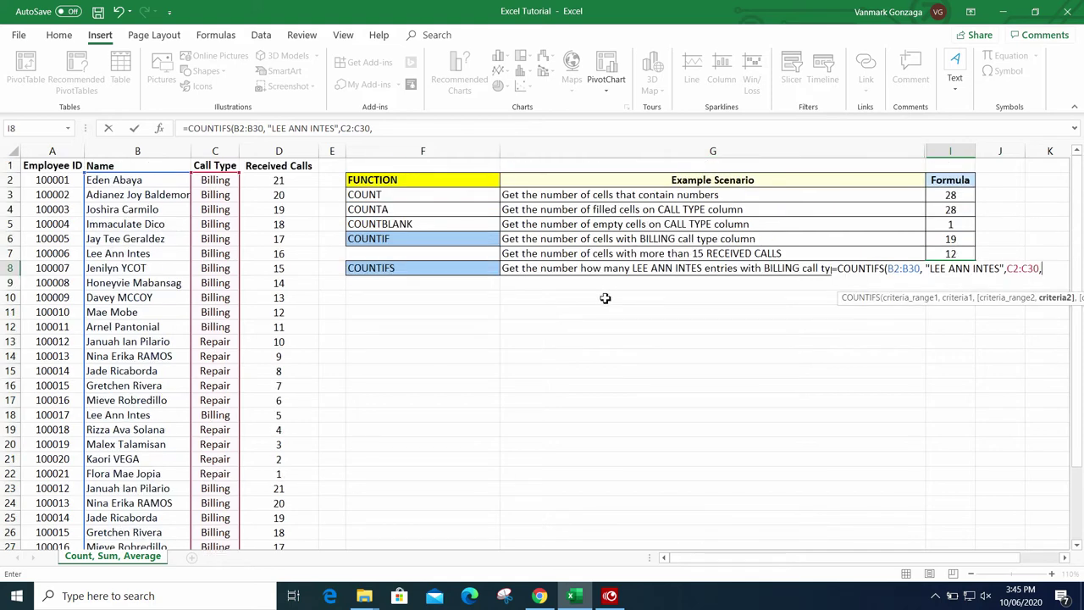
pyautogui.write('"')
pyautogui.write('bill')
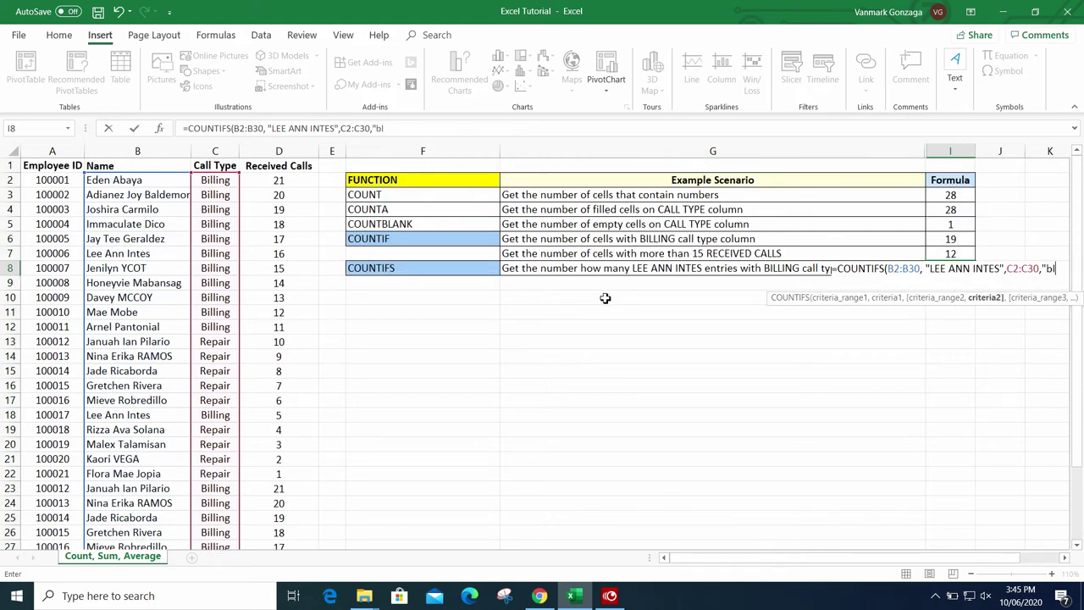
pyautogui.press('BackSpace')
pyautogui.press('BackSpace')
pyautogui.press('BackSpace')
pyautogui.press('BackSpace')
pyautogui.write('Billinh')
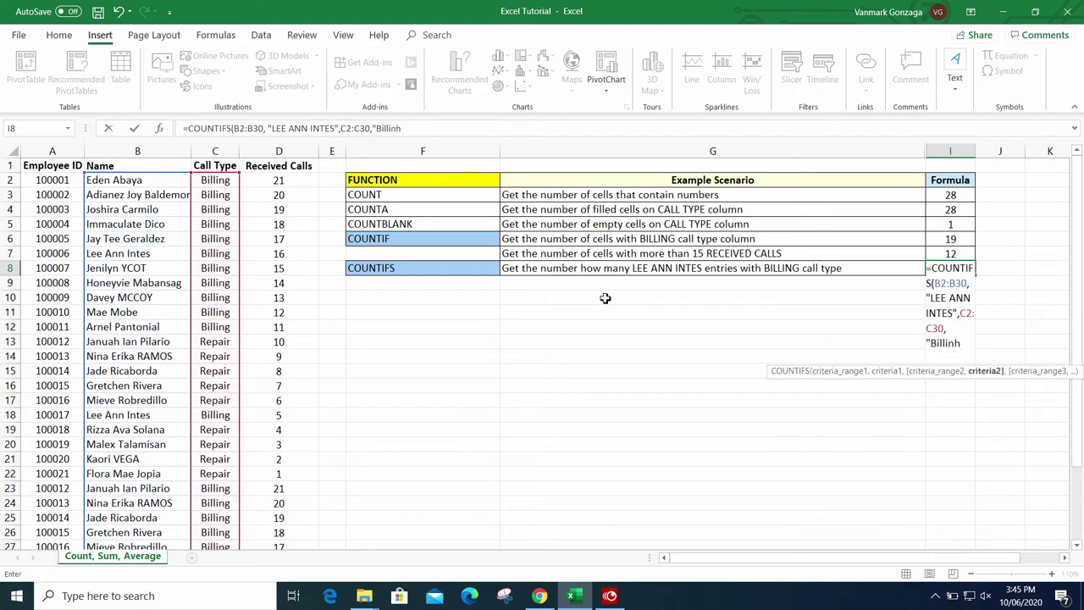
pyautogui.press('BackSpace')
pyautogui.write('g"')
pyautogui.press('Return')
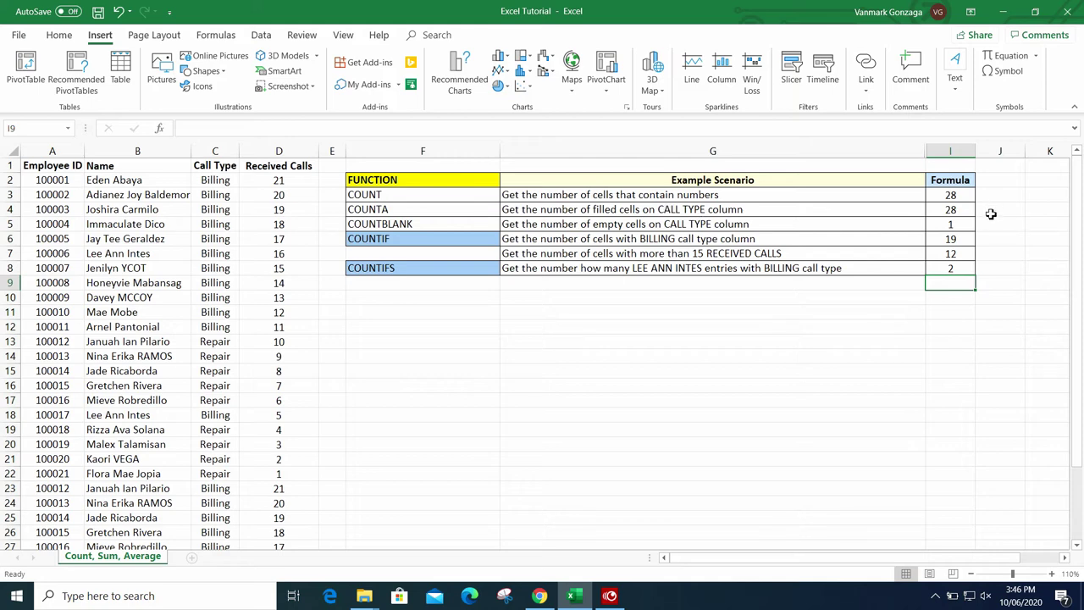
# - Review the COUNT formula in I3, undoing an accidental fill of 21 down Received Calls
pyautogui.doubleClick(951, 197)
pyautogui.click(982, 267)
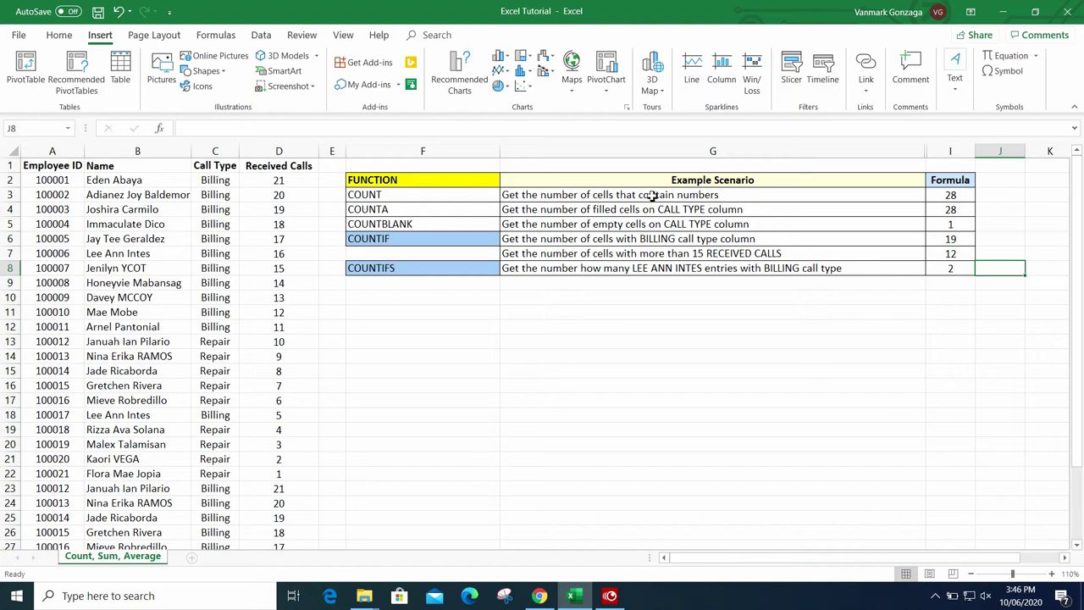
pyautogui.click(962, 195)
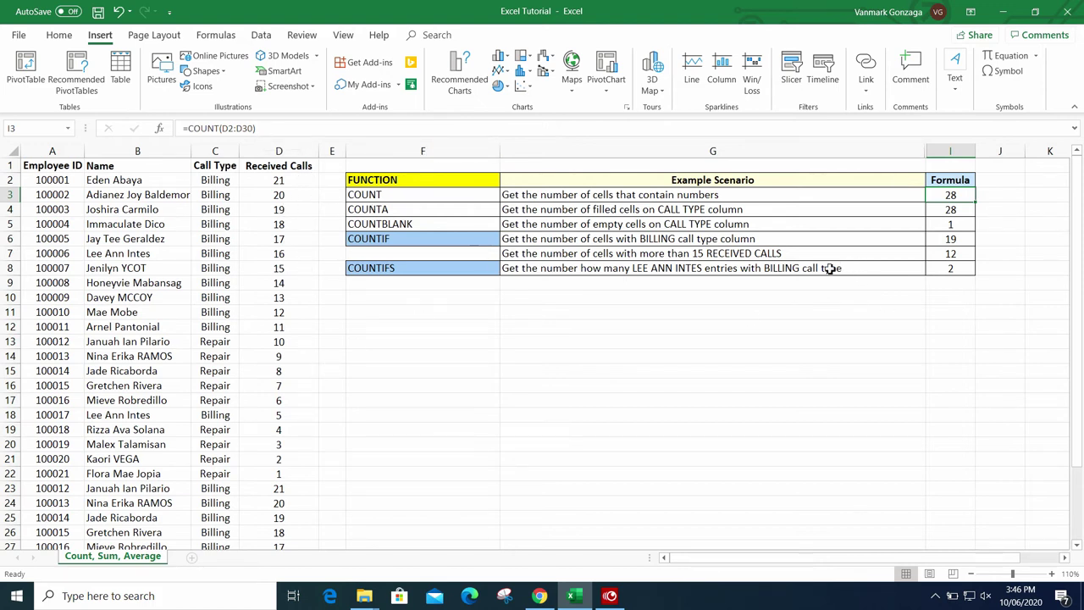
pyautogui.click(301, 181)
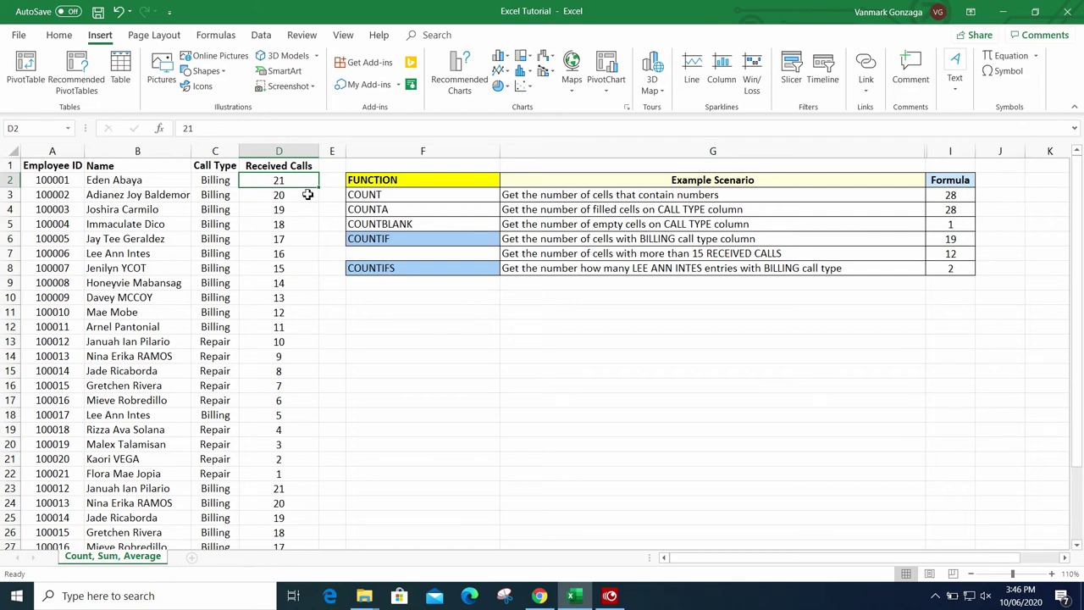
pyautogui.scroll(-2, 319, 387)
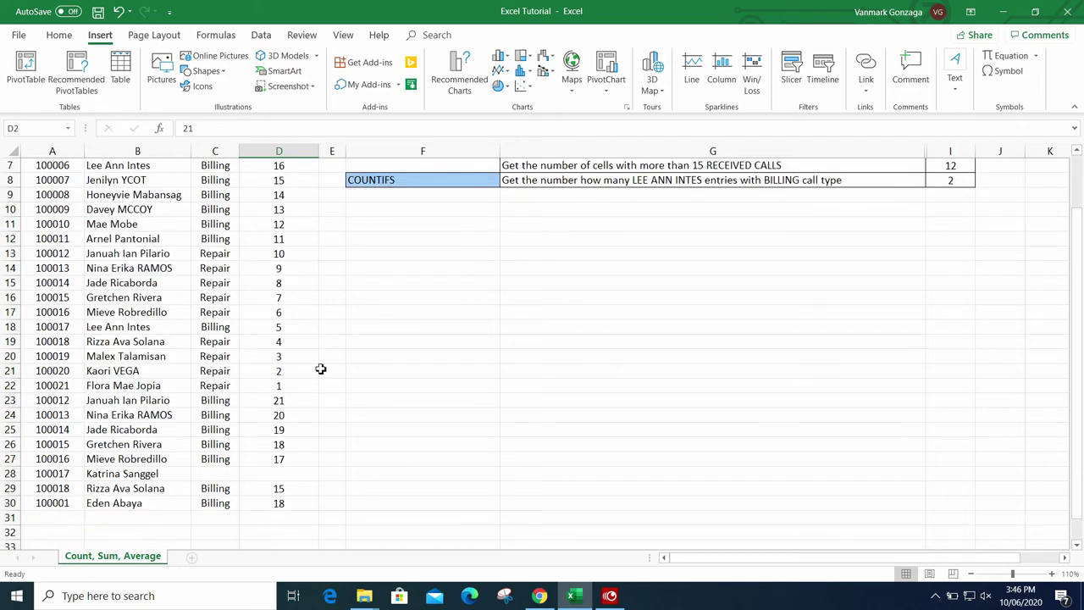
pyautogui.scroll(2, 318, 449)
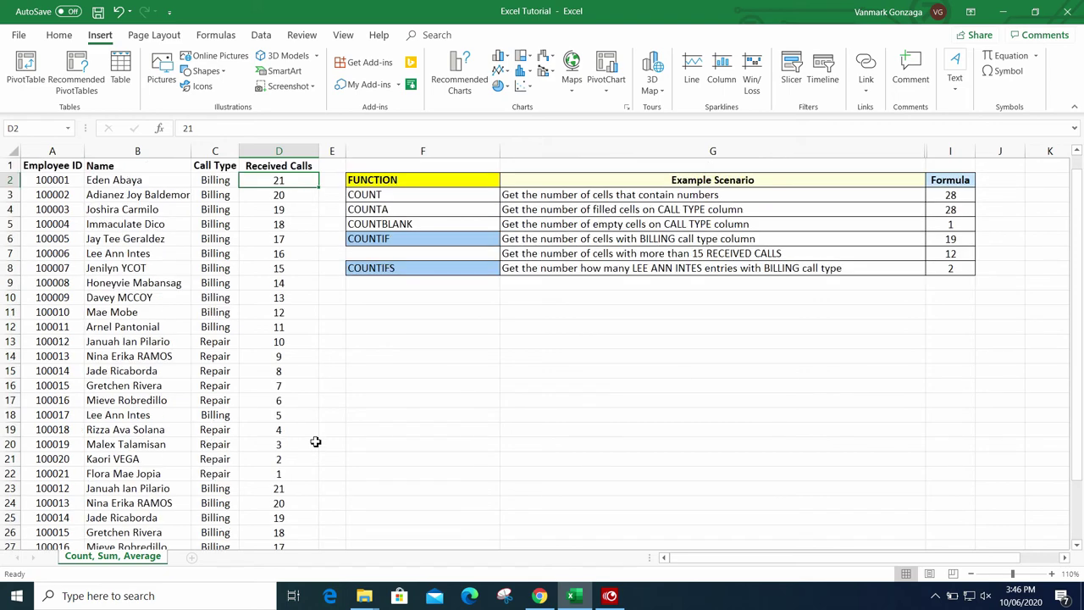
pyautogui.doubleClick(320, 187)
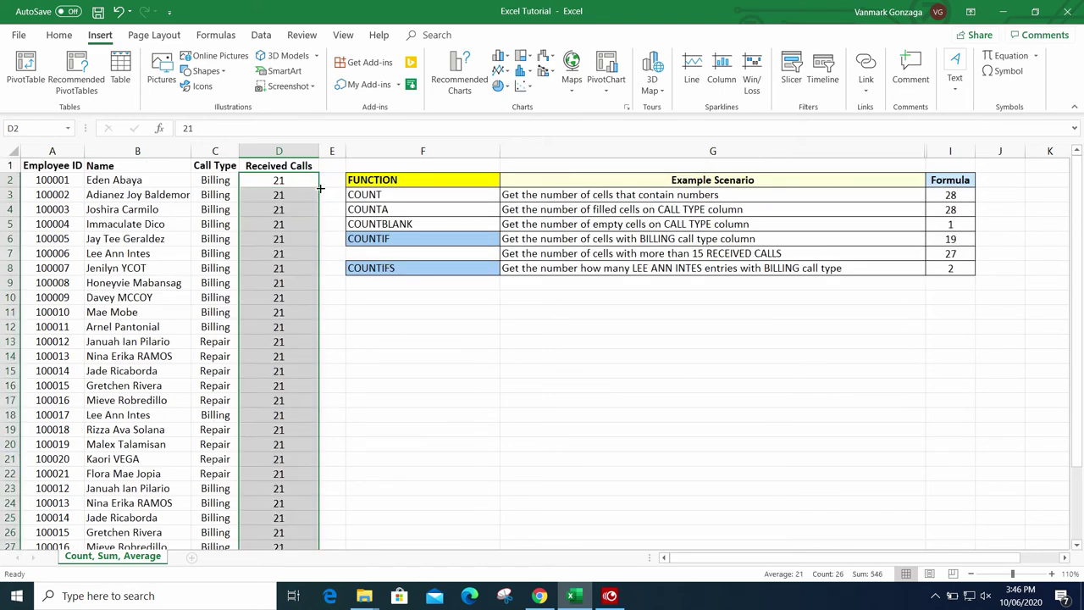
pyautogui.hotkey('ctrl', 'z')
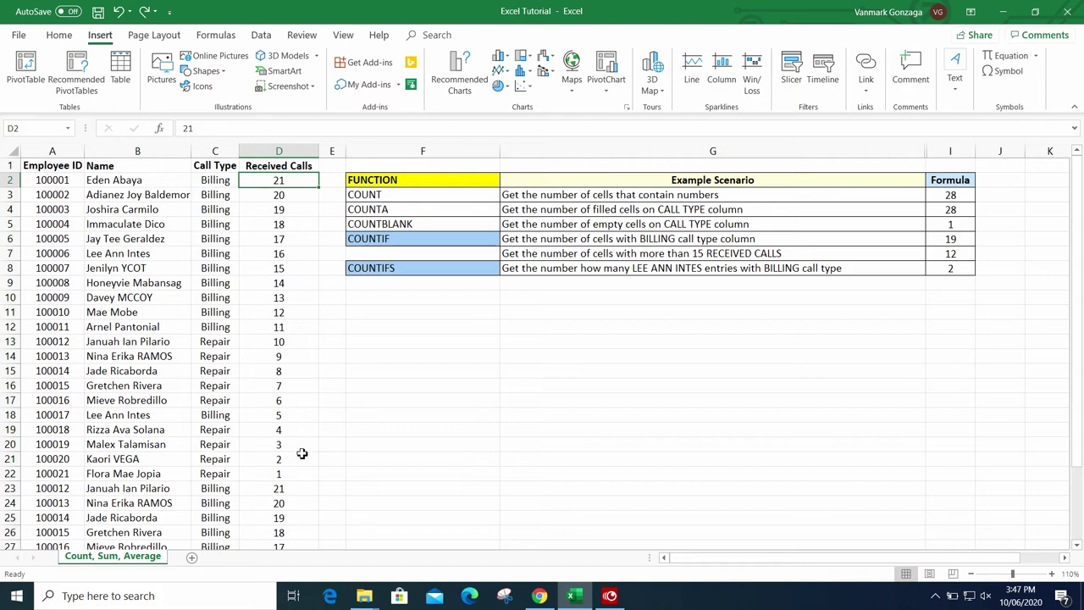
# - Select D2:D30 to confirm the status bar count of 28 matches the COUNT result
pyautogui.scroll(-2, 302, 456)
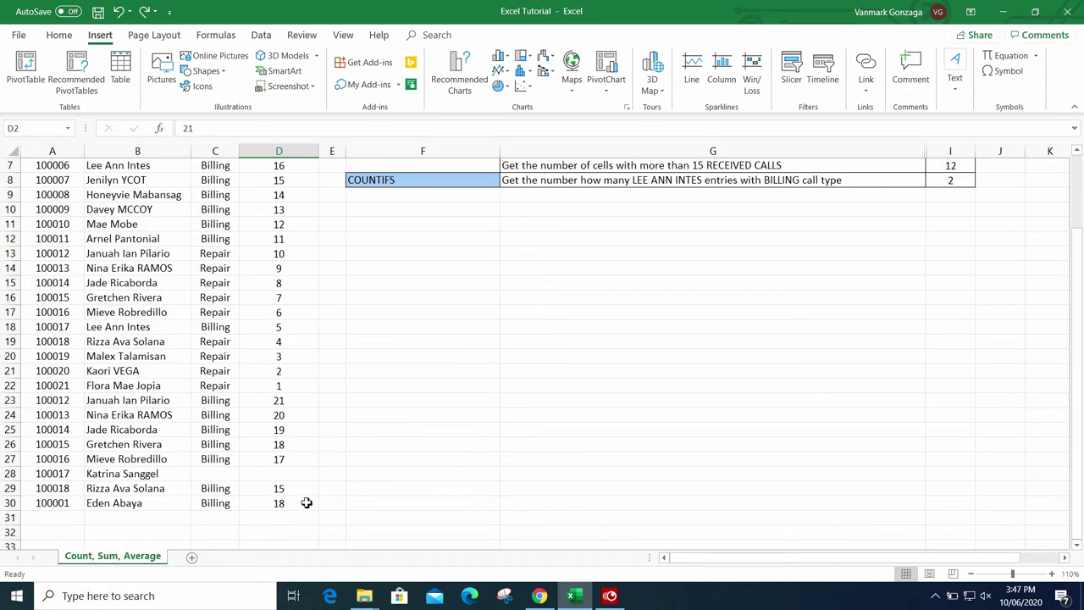
pyautogui.keyDown('shift'); pyautogui.click(307, 502); pyautogui.keyUp('shift')
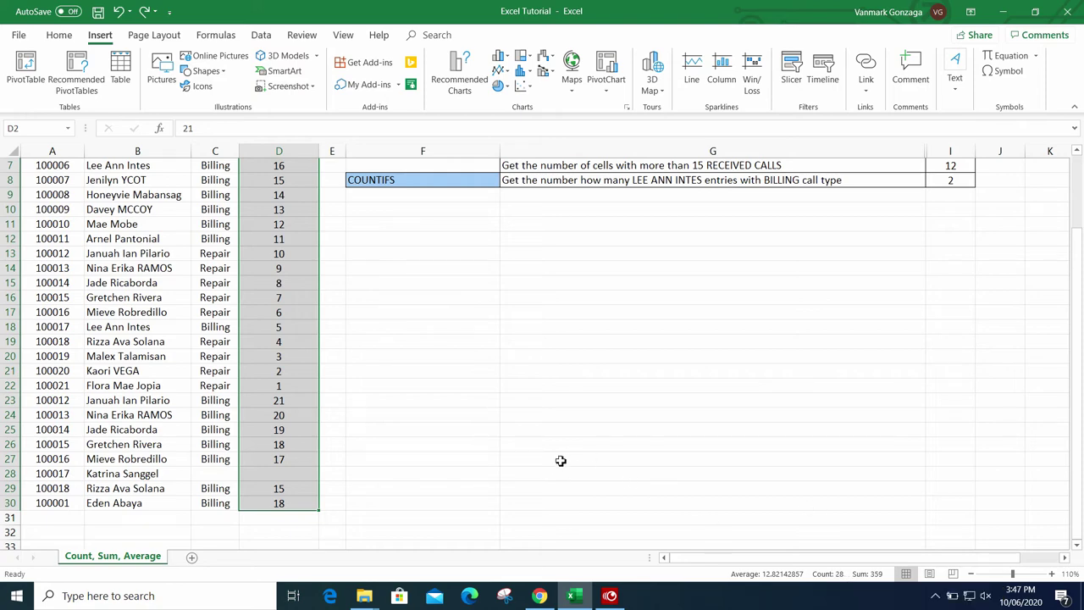
pyautogui.scroll(2, 554, 498)
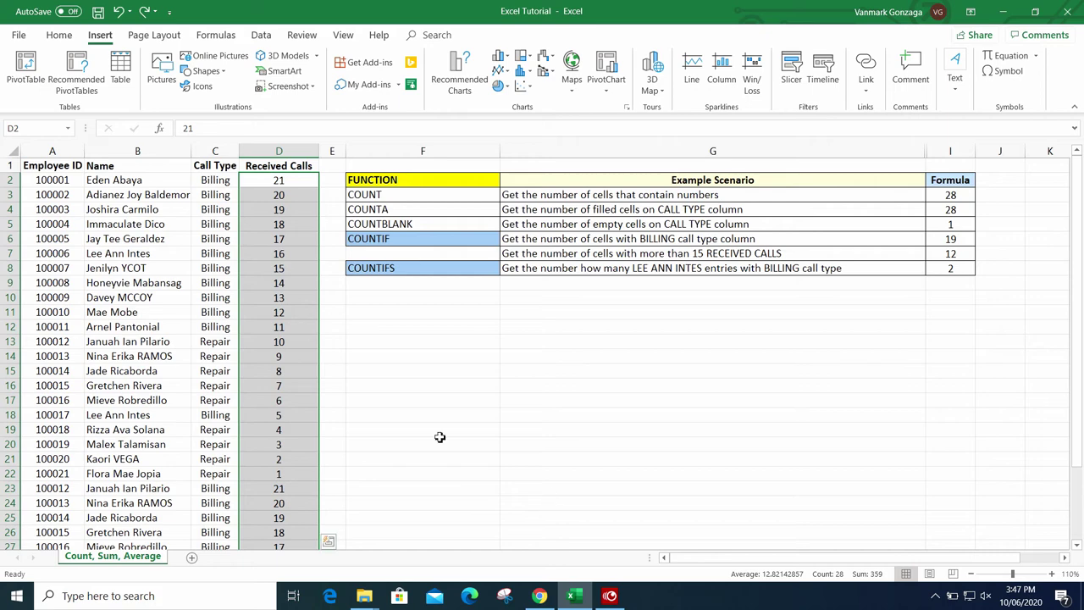
pyautogui.scroll(-3, 439, 437)
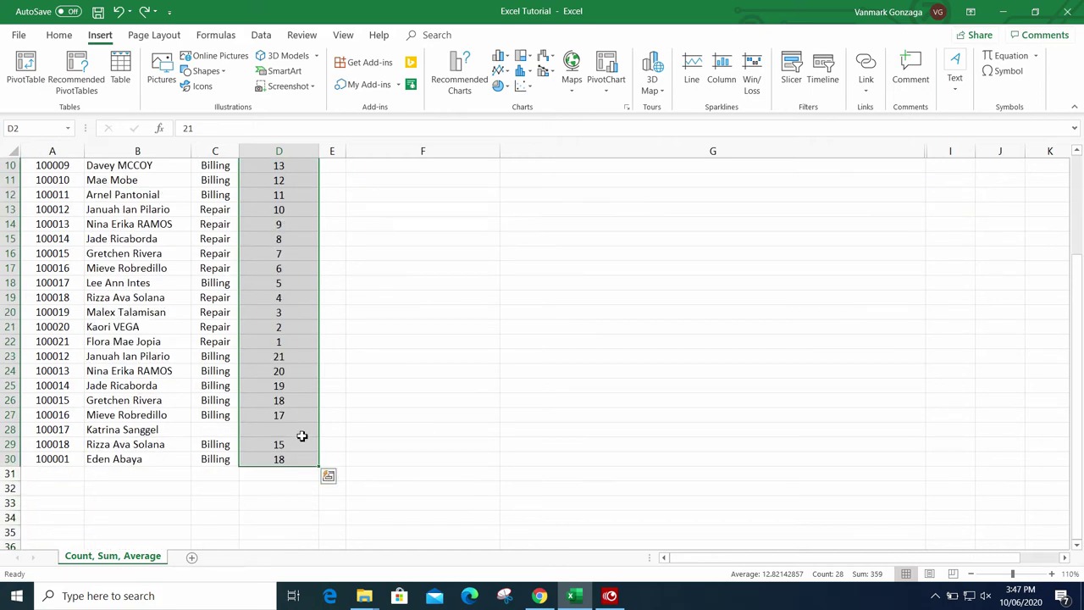
pyautogui.scroll(3, 777, 486)
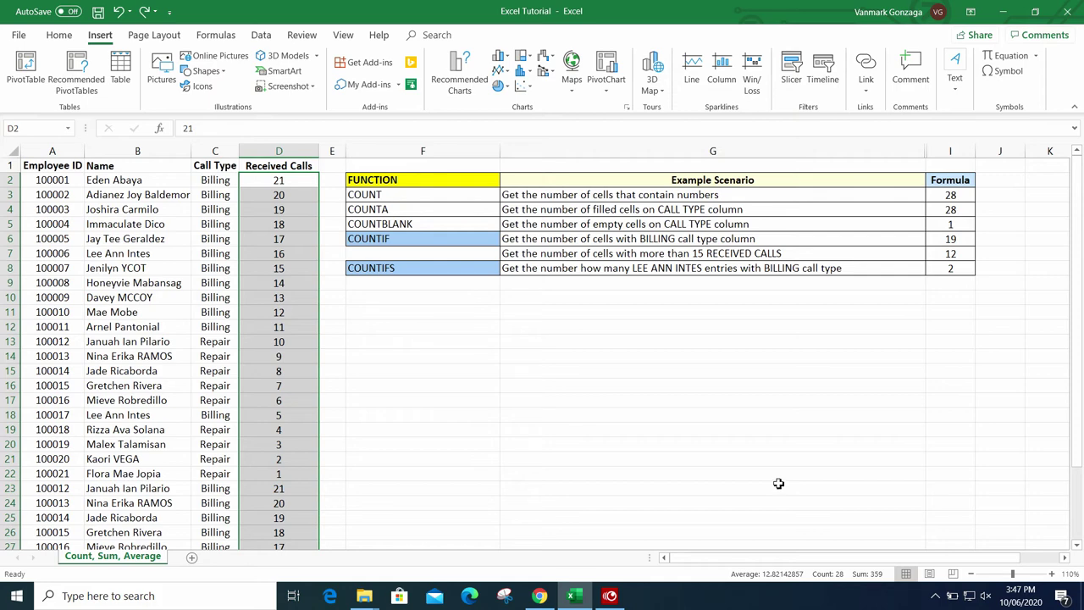
pyautogui.scroll(-2, 777, 483)
pyautogui.scroll(2, 510, 480)
# - Type Correct in J3 beside the COUNT result of 28
pyautogui.click(963, 209)
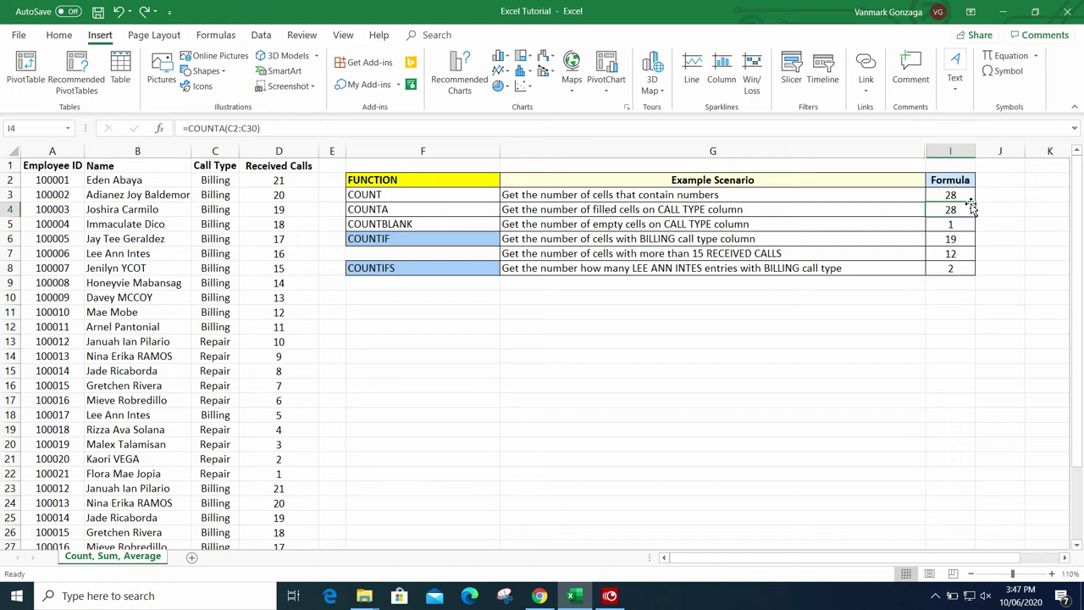
pyautogui.click(996, 196)
pyautogui.write('Cor')
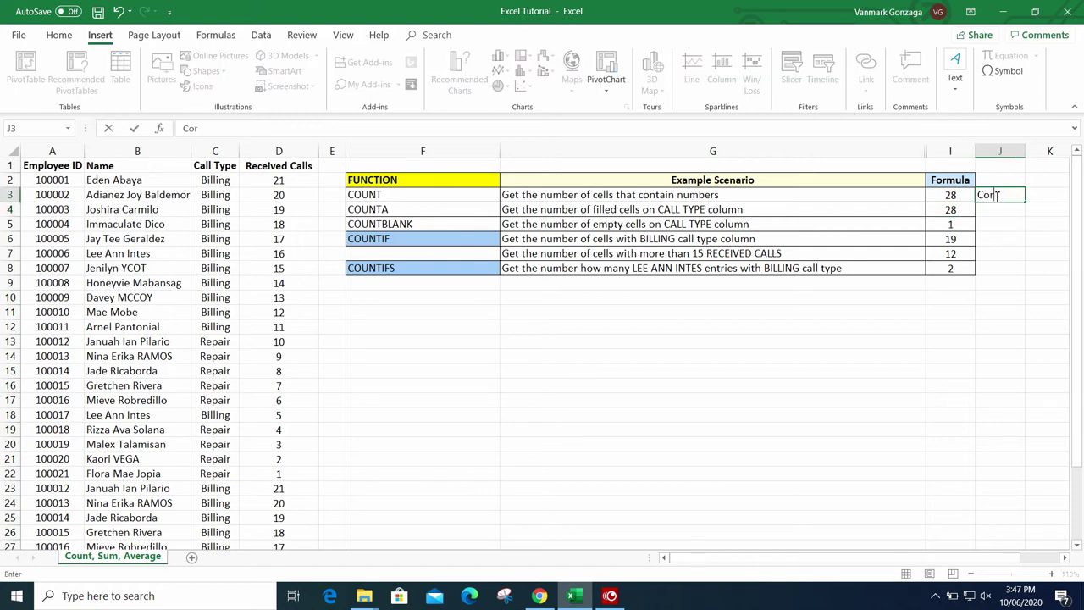
pyautogui.write('rec')
pyautogui.press('BackSpace')
pyautogui.press('BackSpace')
pyautogui.write('rect')
pyautogui.press('Return')
# - Review =COUNTA(C2:C30) in I4 and locate the empty Call Type cell C28
pyautogui.click(957, 210)
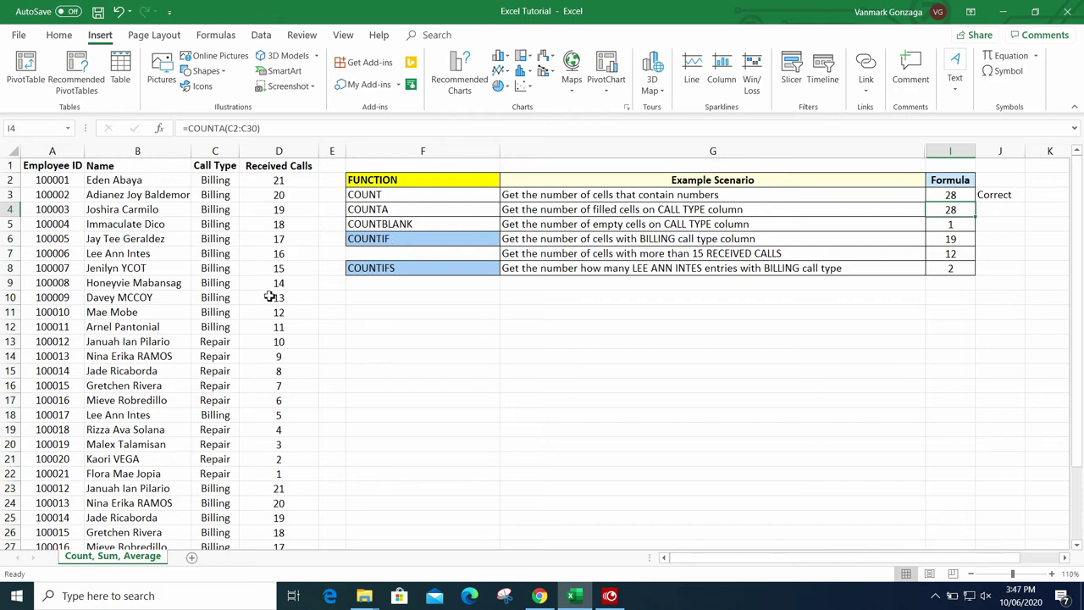
pyautogui.scroll(-4, 268, 283)
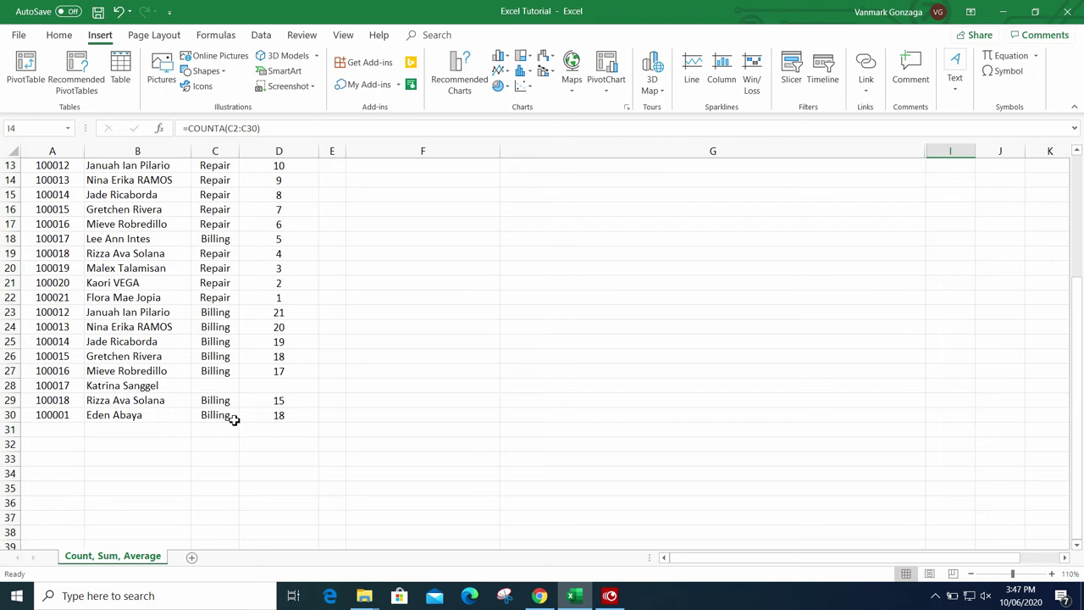
pyautogui.scroll(4, 233, 419)
pyautogui.scroll(-4, 335, 421)
pyautogui.scroll(4, 335, 422)
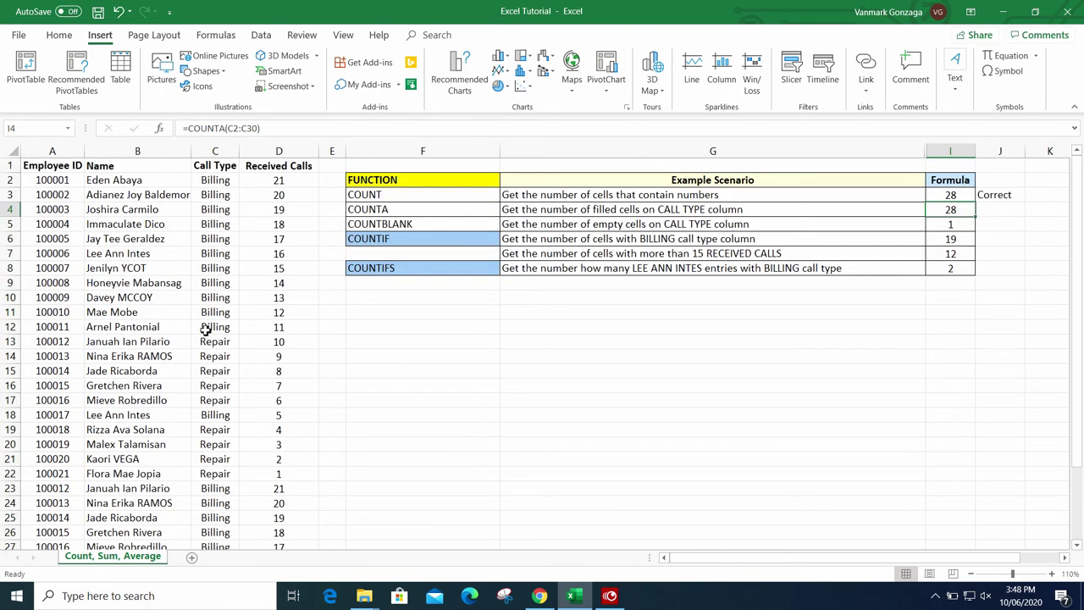
pyautogui.scroll(-3, 206, 330)
pyautogui.scroll(3, 234, 342)
pyautogui.scroll(-4, 232, 384)
pyautogui.click(233, 385)
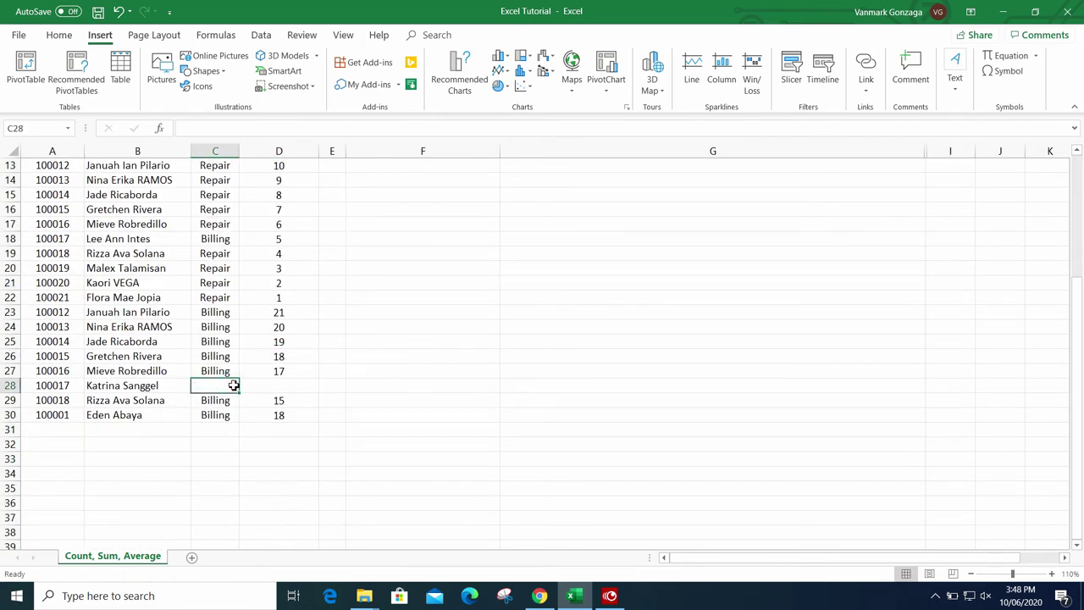
pyautogui.scroll(4, 474, 436)
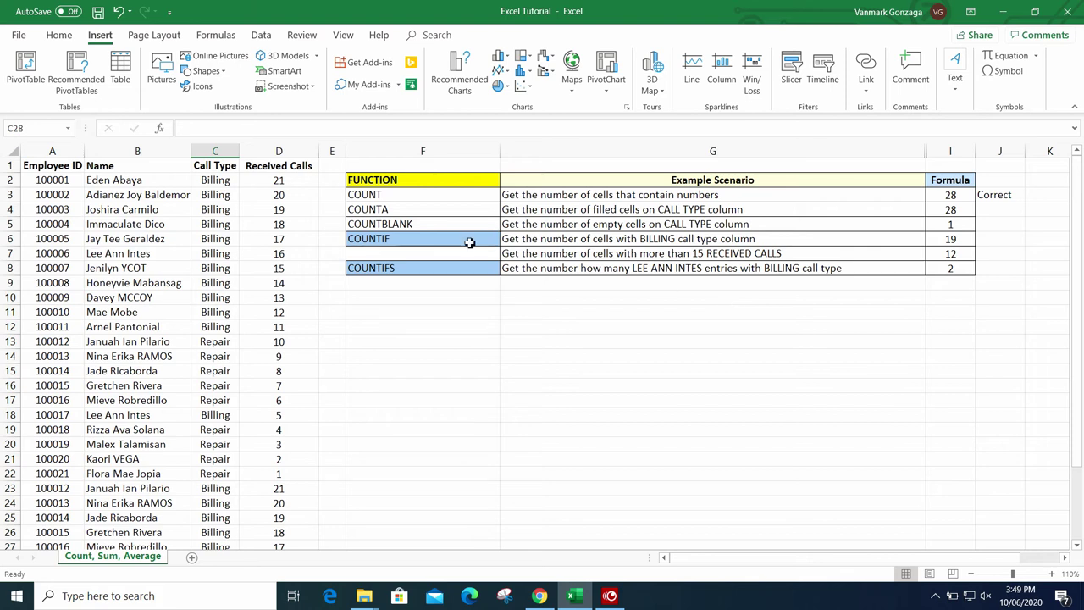
pyautogui.doubleClick(469, 243)
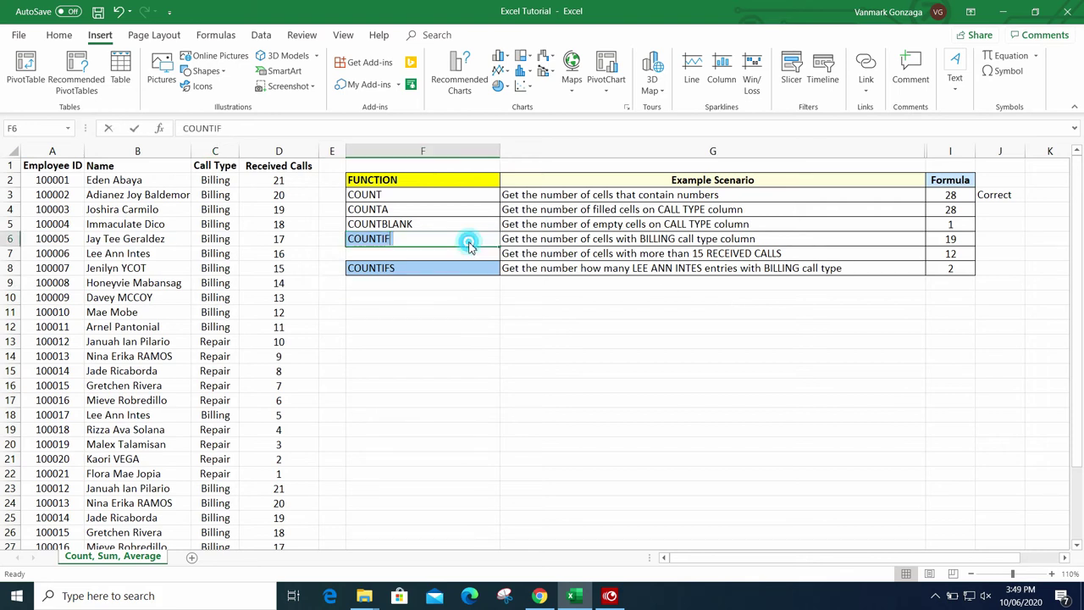
pyautogui.click(508, 310)
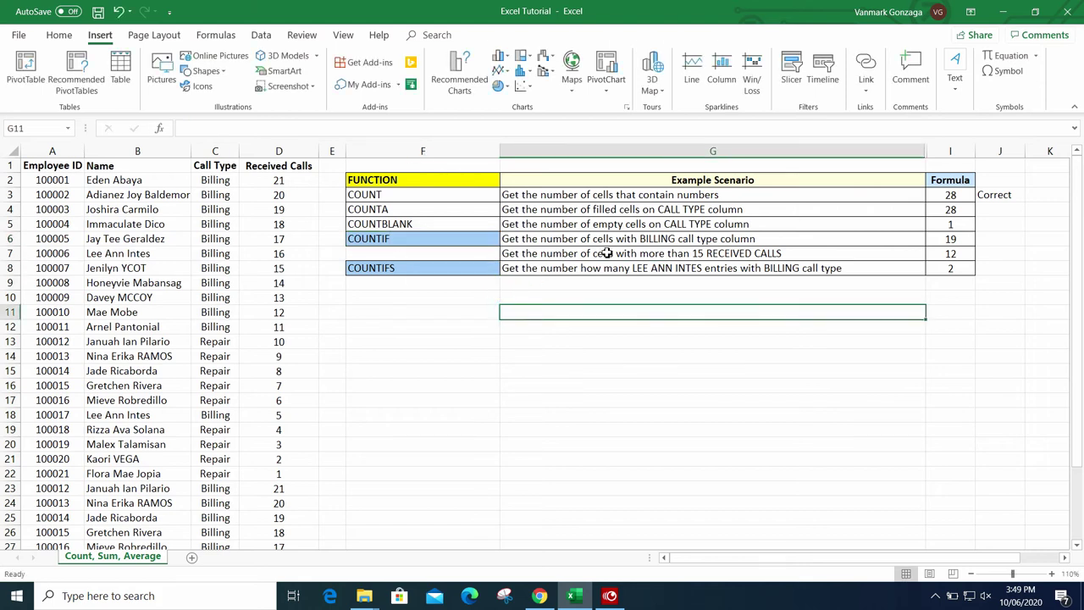
pyautogui.click(959, 243)
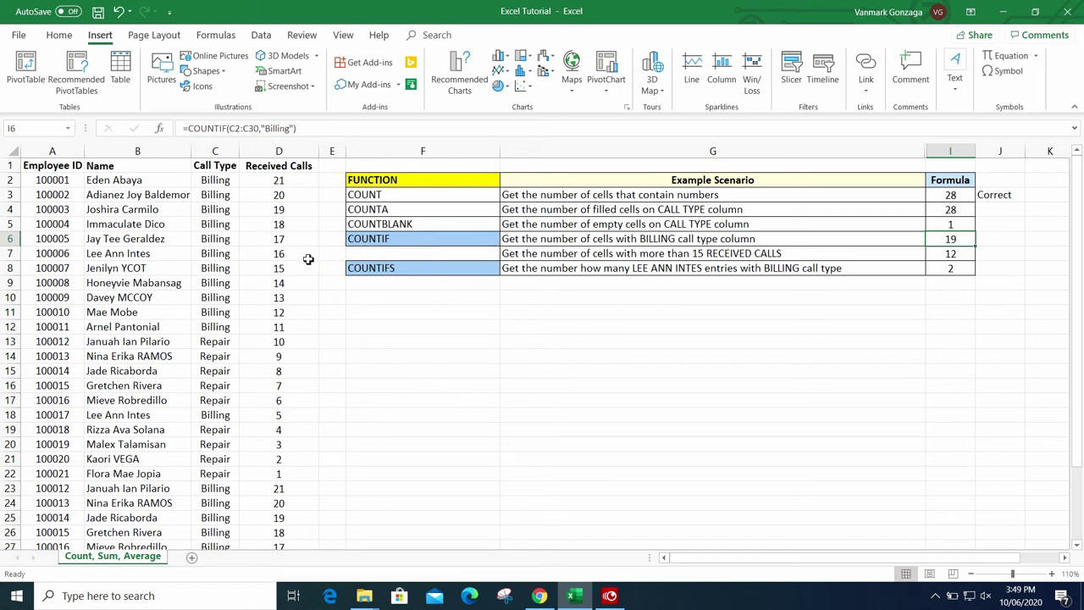
pyautogui.click(227, 181)
pyautogui.click(229, 297)
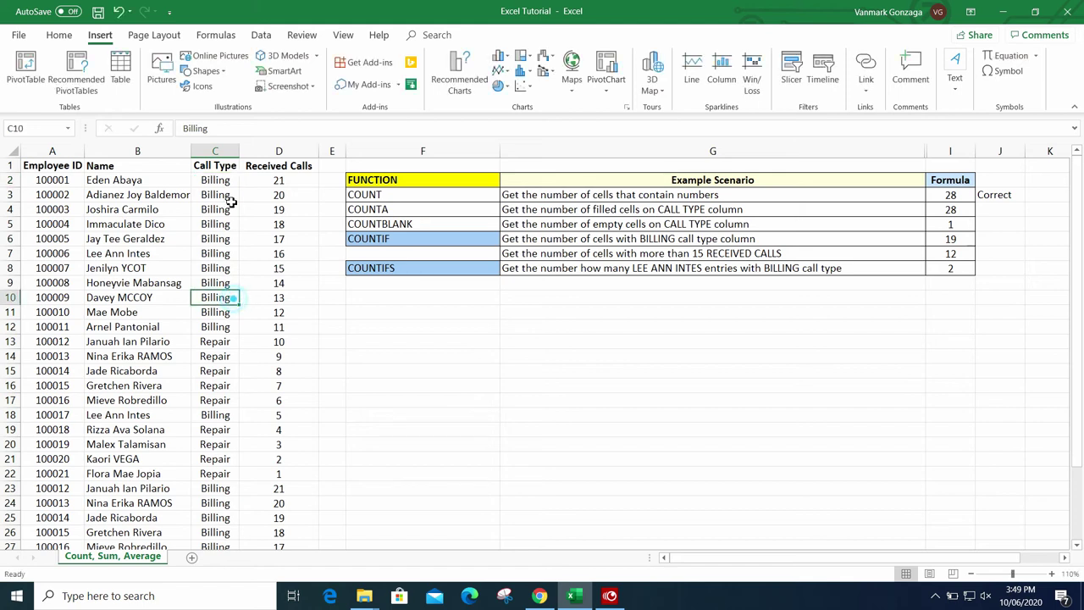
pyautogui.click(233, 181)
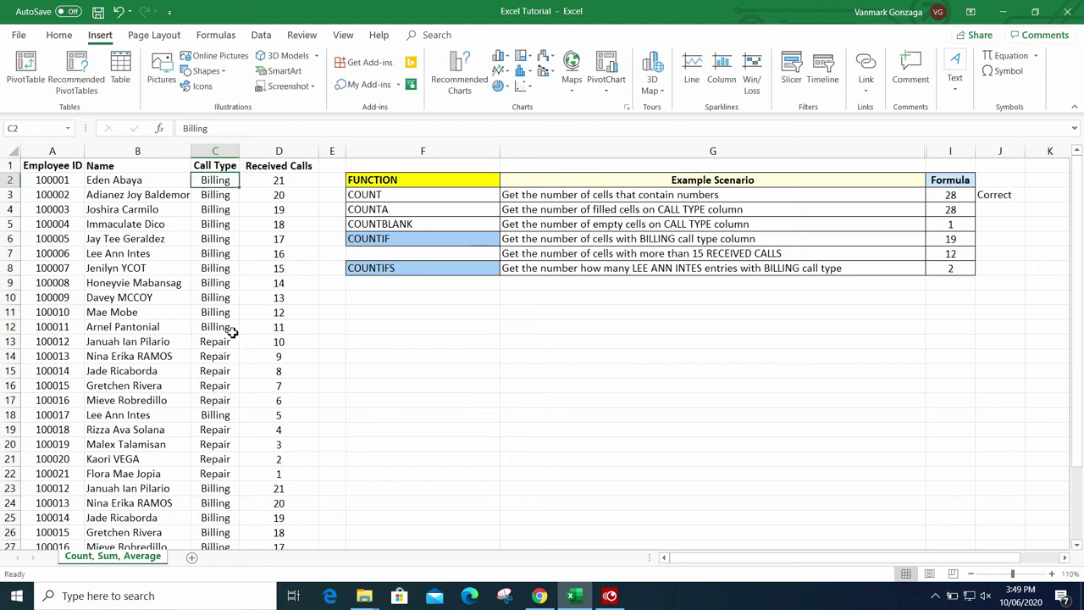
pyautogui.keyDown('shift'); pyautogui.click(231, 330); pyautogui.keyUp('shift')
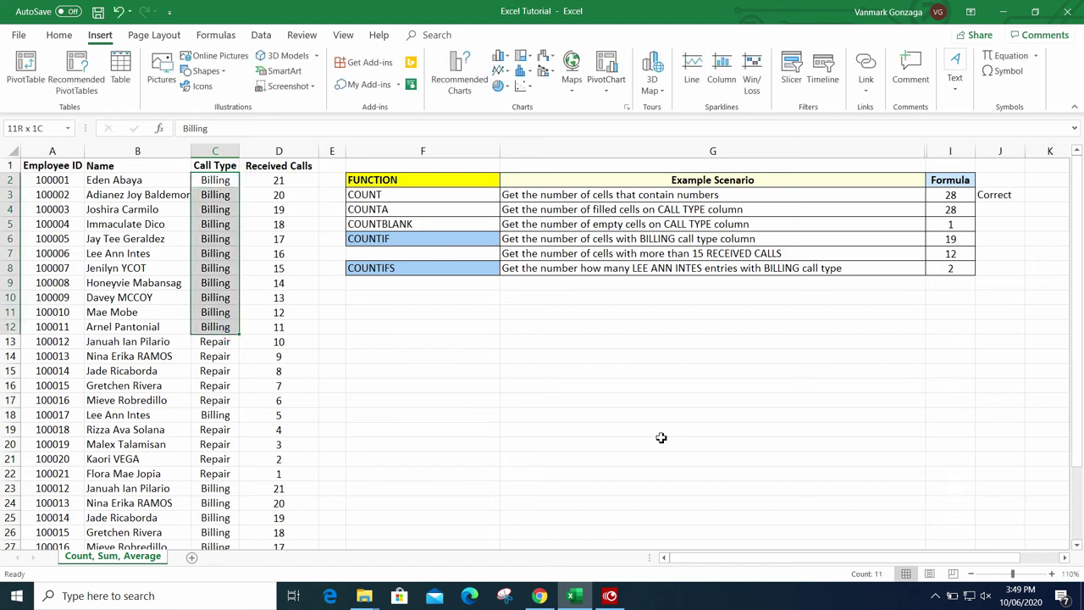
pyautogui.keyDown('ctrl'); pyautogui.click(230, 415); pyautogui.keyUp('ctrl')
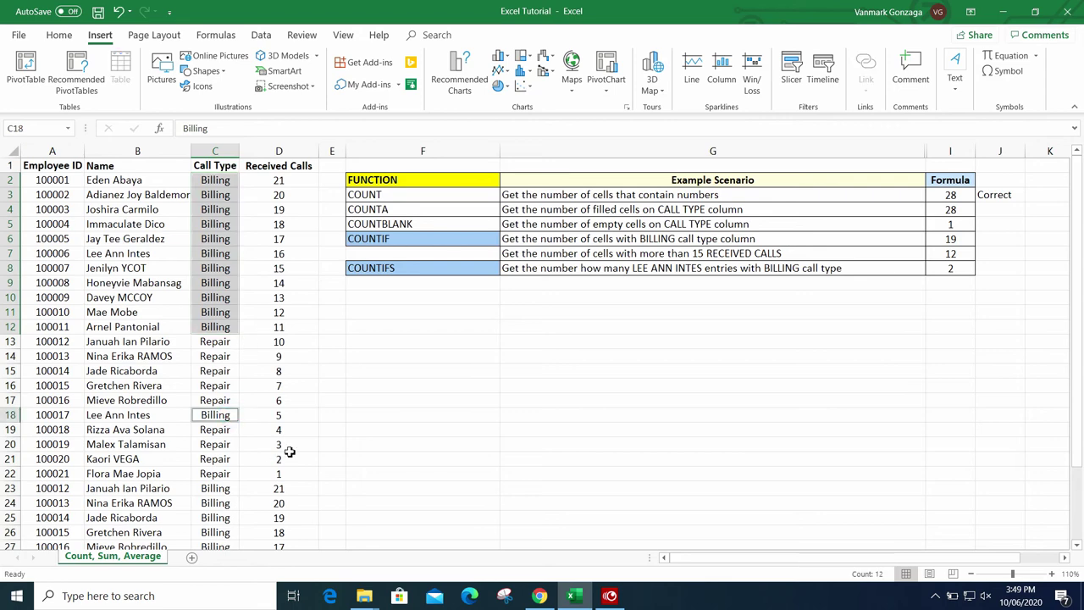
pyautogui.moveTo(226, 491); pyautogui.dragTo(231, 520)
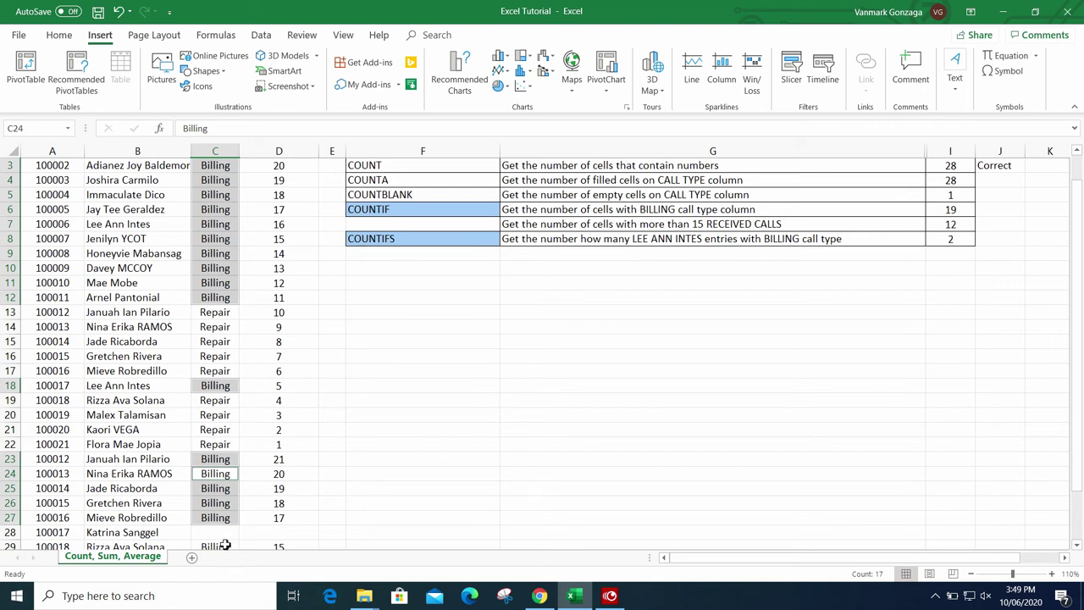
pyautogui.keyDown('ctrl'); pyautogui.click(227, 548); pyautogui.keyUp('ctrl')
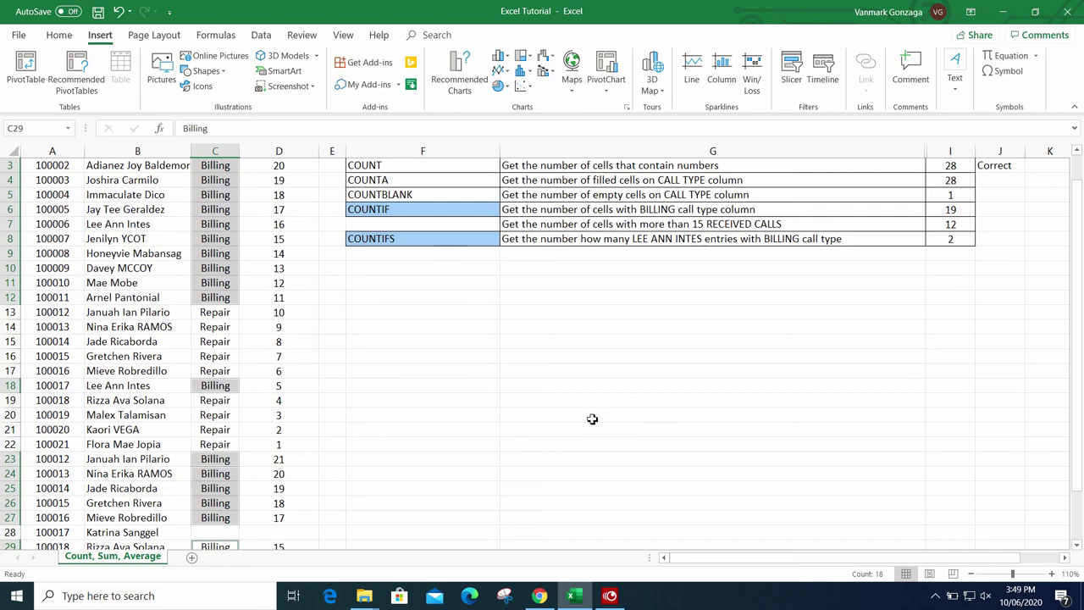
pyautogui.scroll(-1, 406, 436)
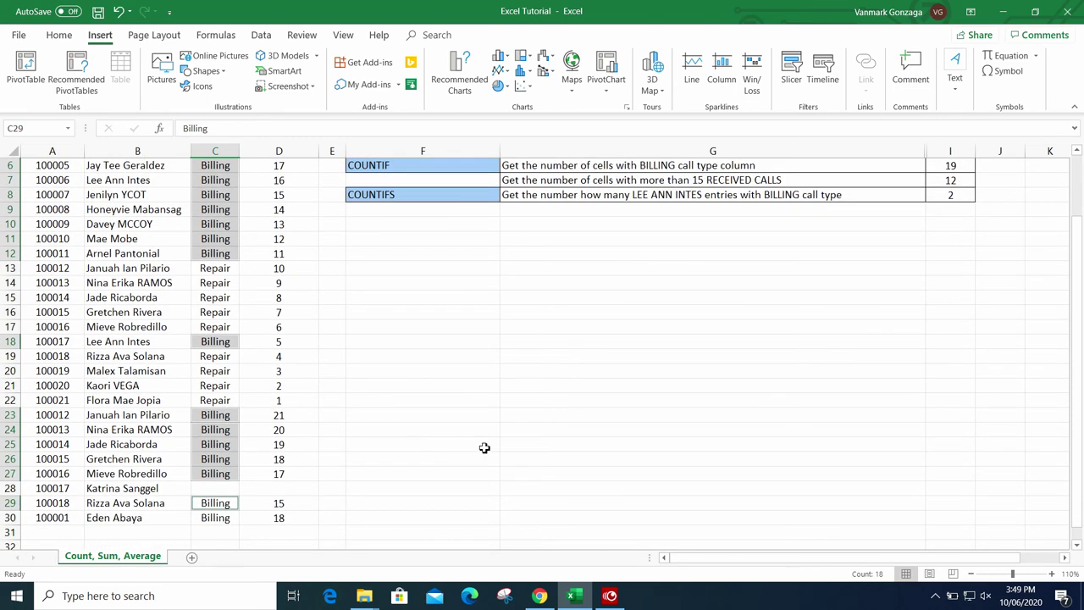
pyautogui.keyDown('ctrl'); pyautogui.click(228, 520); pyautogui.keyUp('ctrl')
pyautogui.scroll(2, 840, 506)
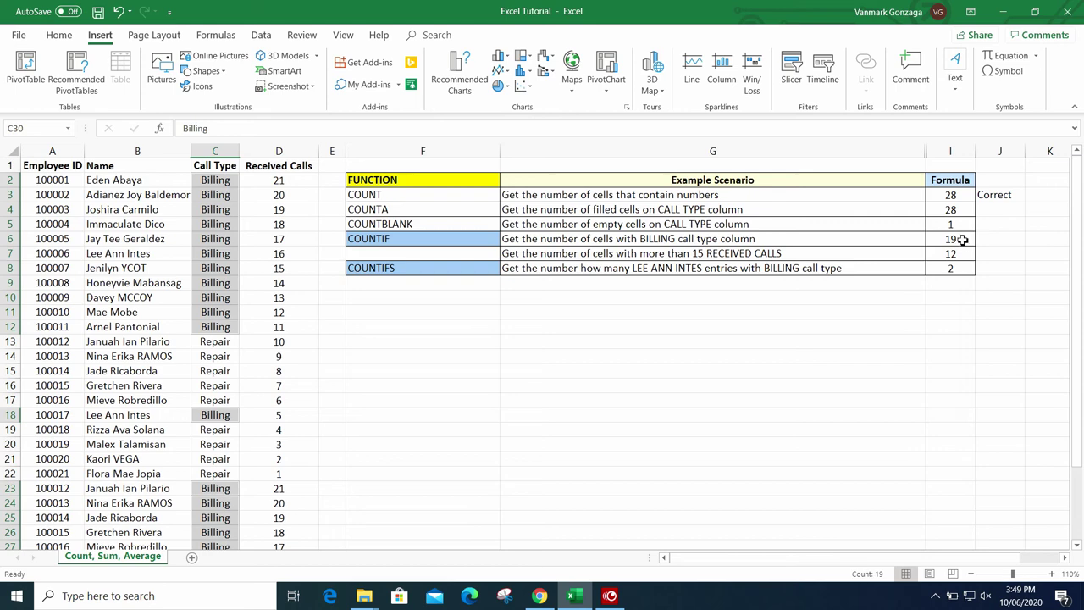
pyautogui.doubleClick(963, 240)
pyautogui.press('Return')
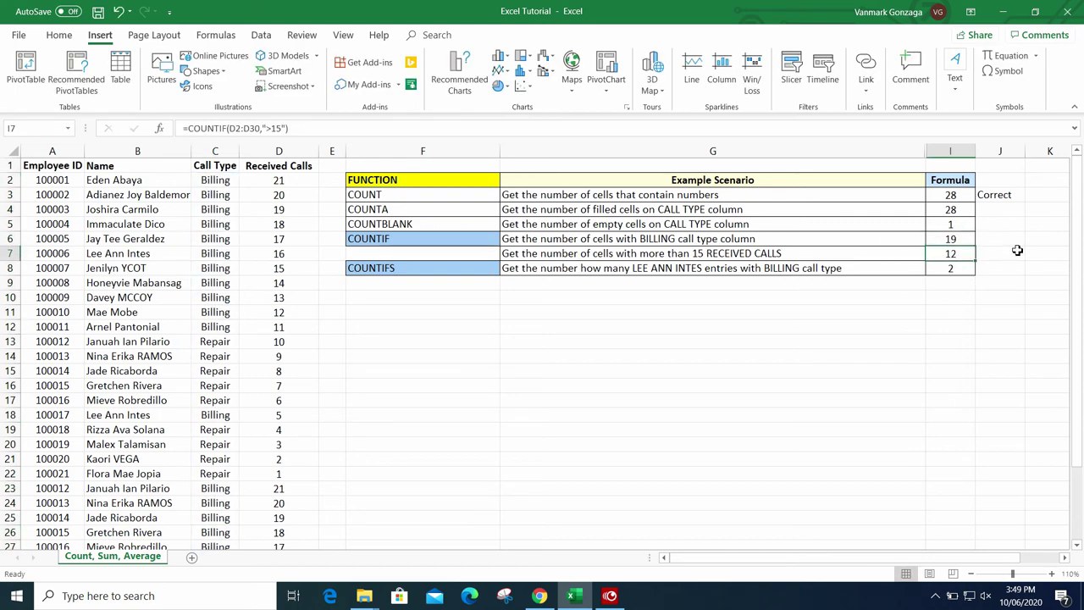
pyautogui.click(1006, 196)
pyautogui.moveTo(1024, 206); pyautogui.dragTo(1026, 245)
pyautogui.click(953, 255)
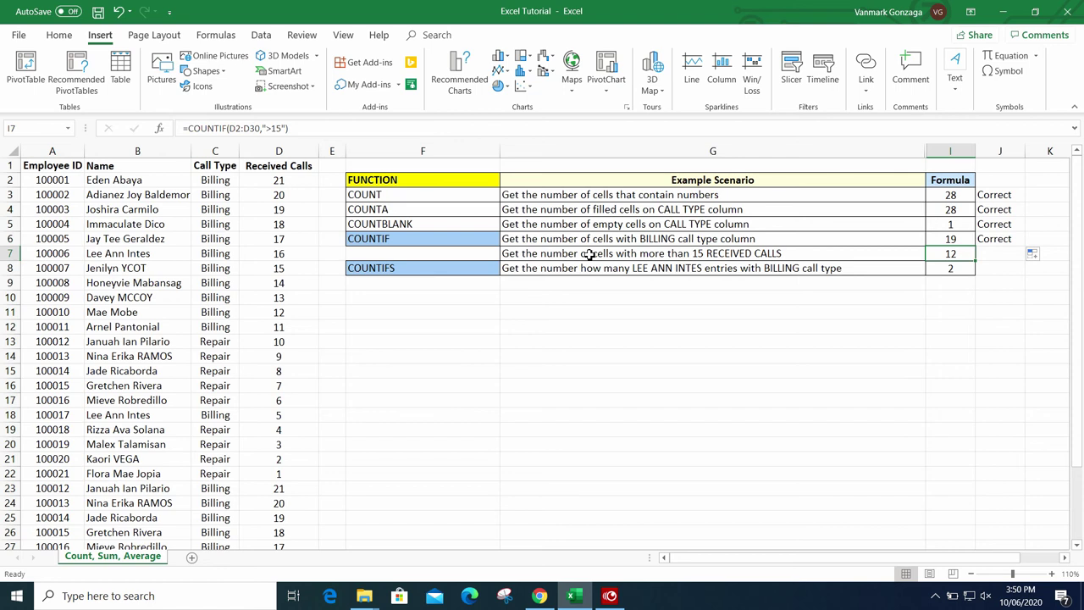
pyautogui.click(997, 256)
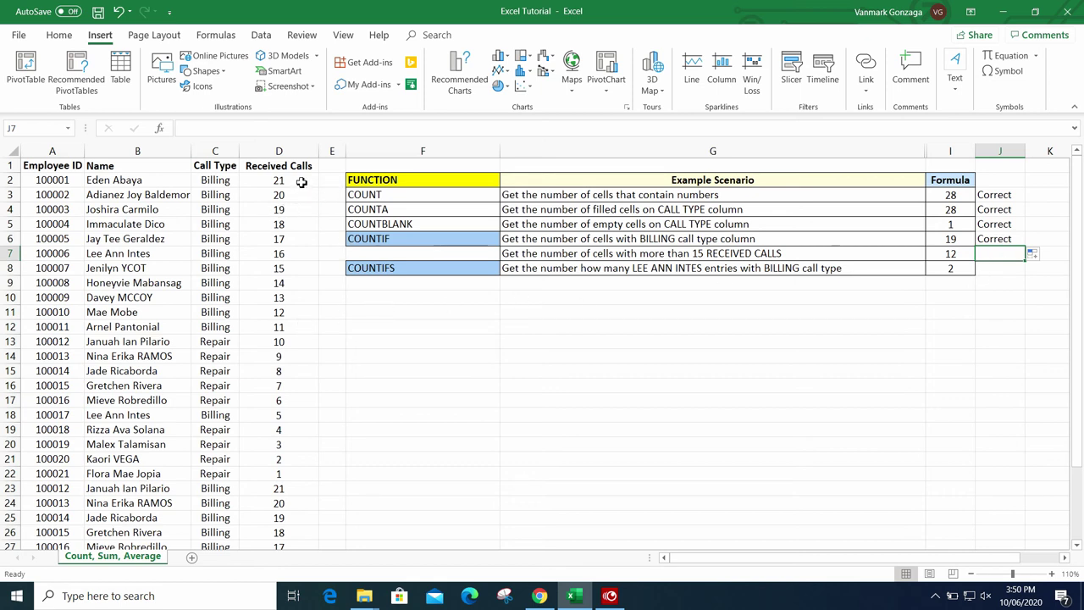
pyautogui.click(301, 182)
pyautogui.keyDown('shift'); pyautogui.click(298, 257); pyautogui.keyUp('shift')
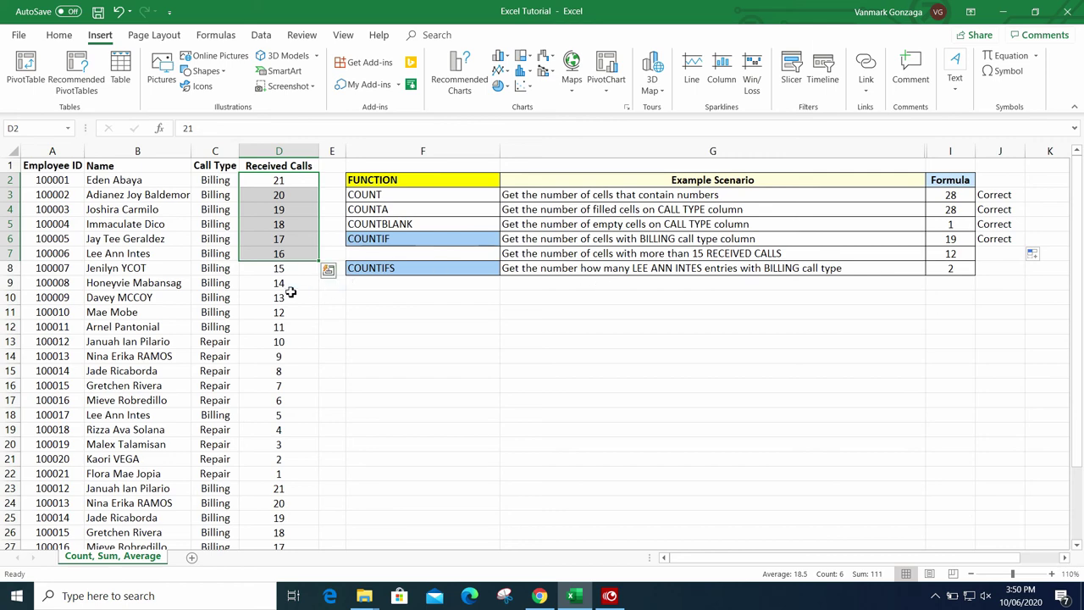
pyautogui.scroll(-1, 306, 322)
pyautogui.scroll(-1, 302, 364)
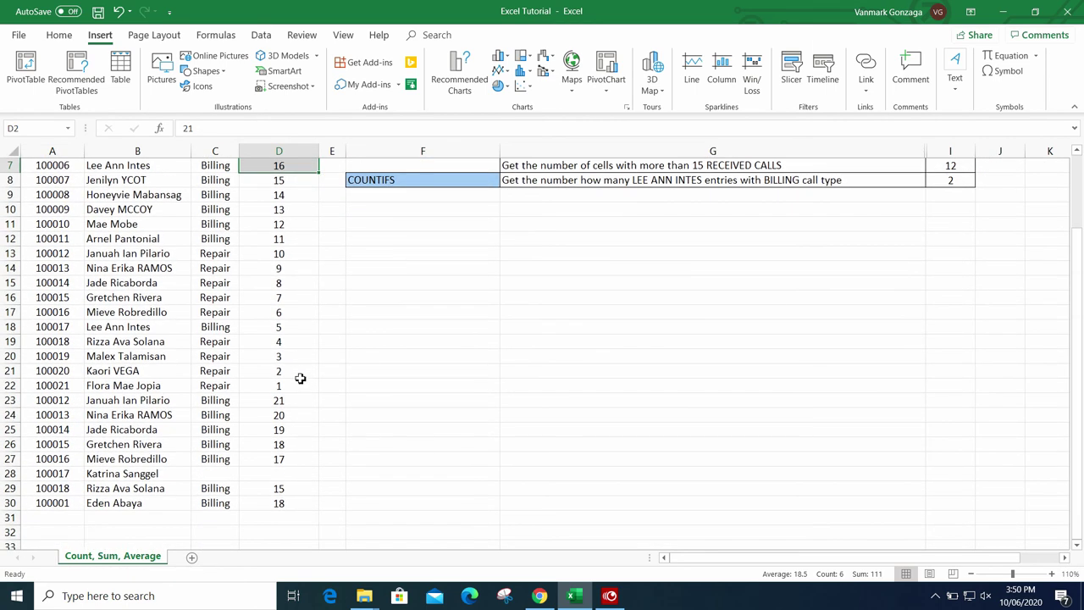
pyautogui.moveTo(291, 404)
pyautogui.mouseDown()
pyautogui.moveTo(291, 458)
pyautogui.moveTo(307, 400)
pyautogui.mouseUp()
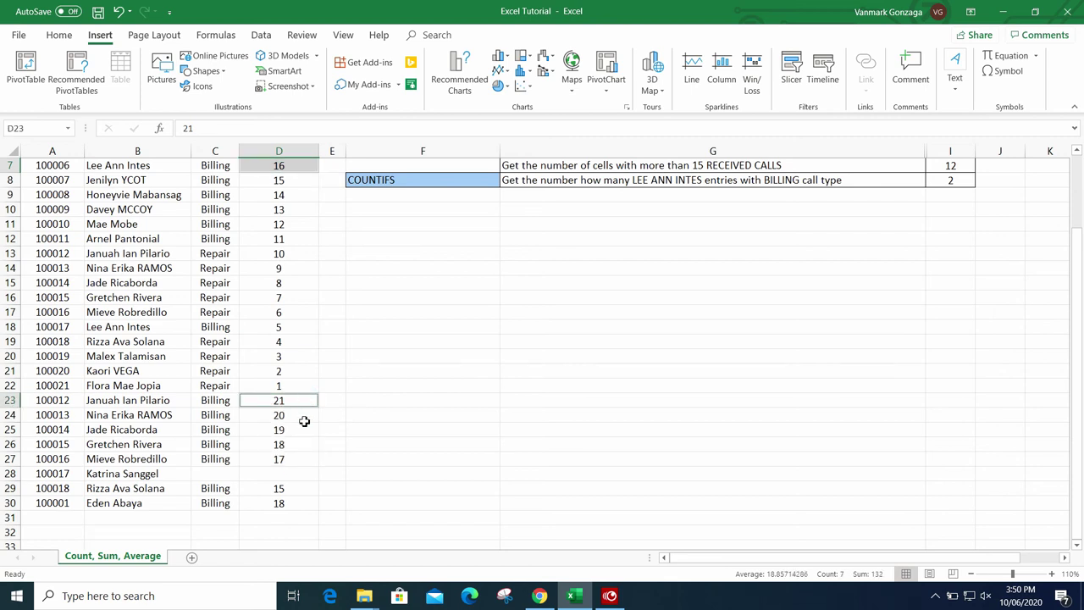
pyautogui.keyDown('ctrl'); pyautogui.click(305, 415); pyautogui.keyUp('ctrl')
pyautogui.keyDown('ctrl'); pyautogui.click(305, 430); pyautogui.keyUp('ctrl')
pyautogui.keyDown('ctrl'); pyautogui.click(305, 444); pyautogui.keyUp('ctrl')
pyautogui.keyDown('ctrl'); pyautogui.click(305, 459); pyautogui.keyUp('ctrl')
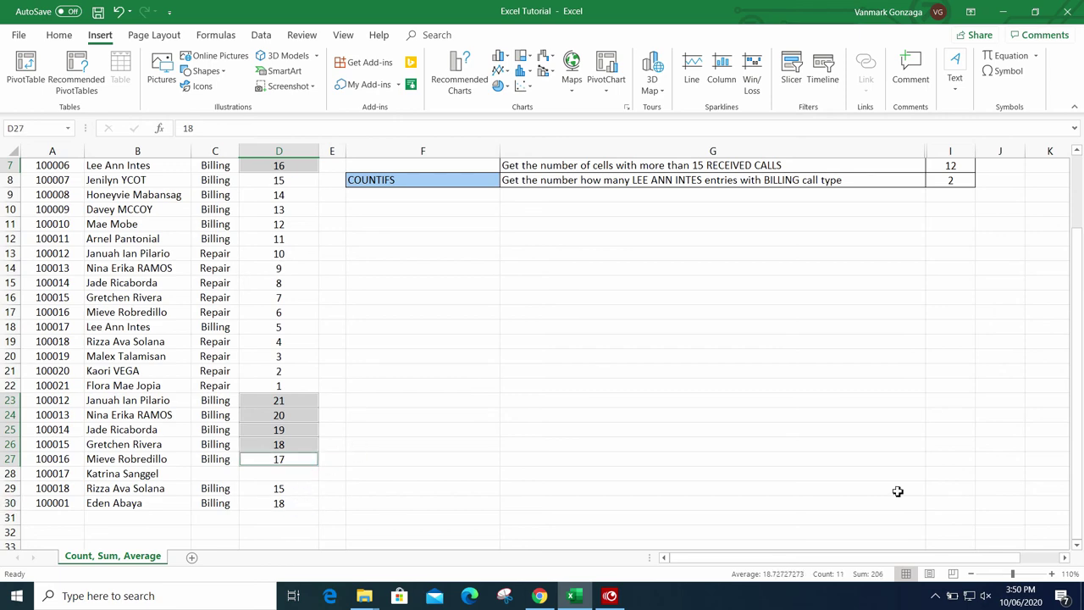
pyautogui.scroll(2, 590, 450)
pyautogui.scroll(-3, 508, 440)
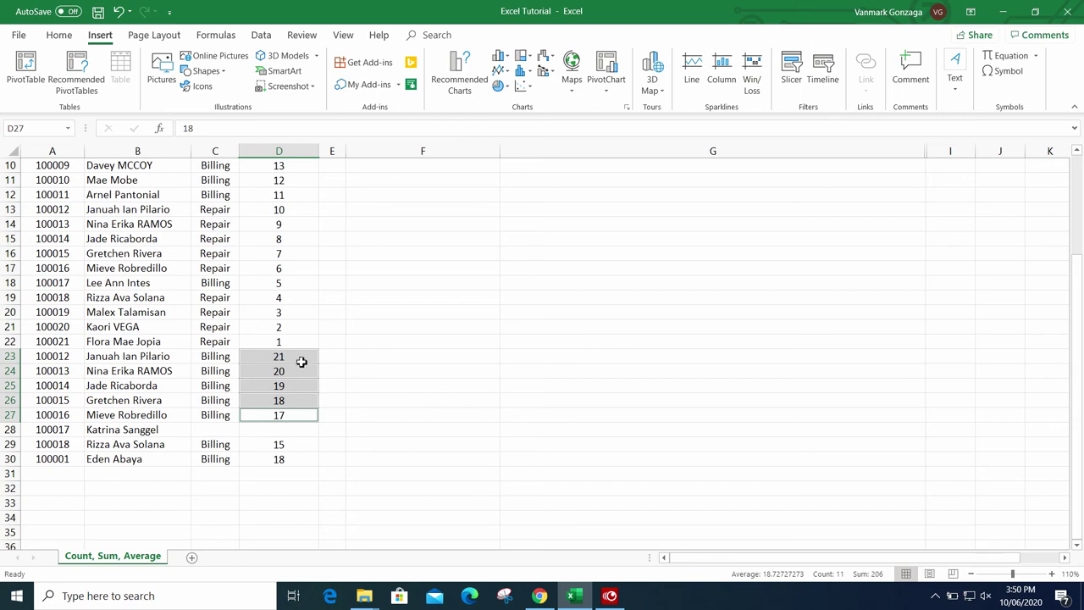
pyautogui.click(296, 411)
pyautogui.scroll(3, 306, 379)
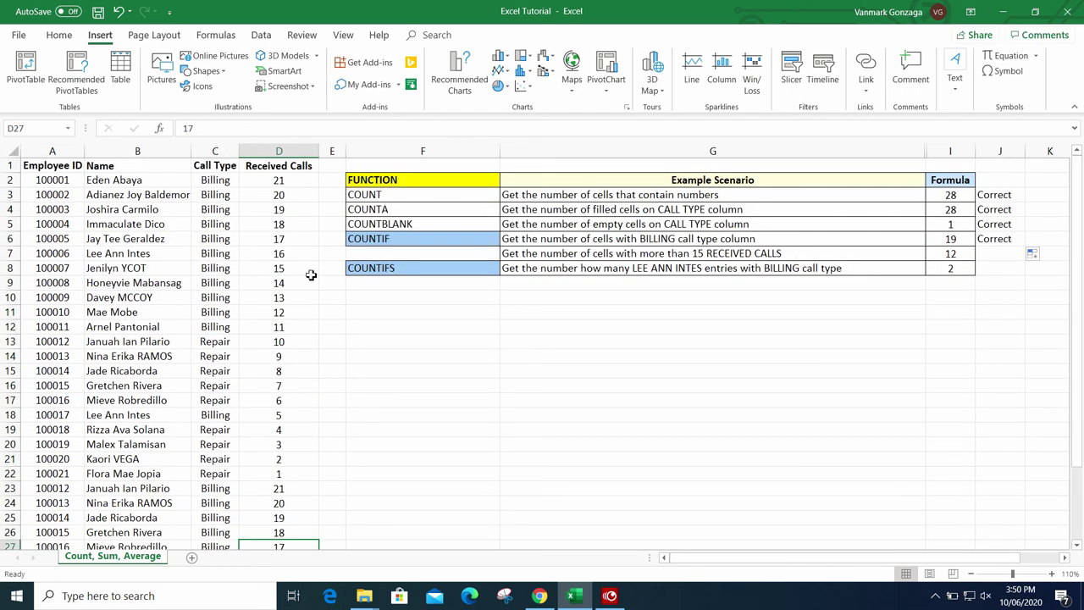
pyautogui.click(297, 210)
pyautogui.moveTo(296, 253); pyautogui.dragTo(297, 296)
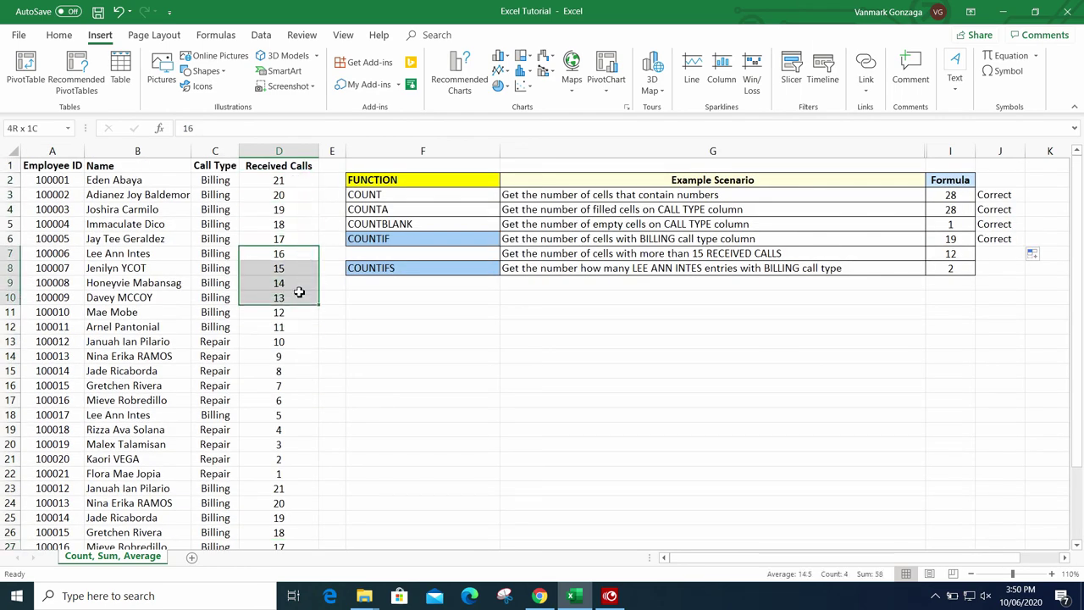
pyautogui.click(307, 183)
pyautogui.keyDown('shift'); pyautogui.click(296, 253); pyautogui.keyUp('shift')
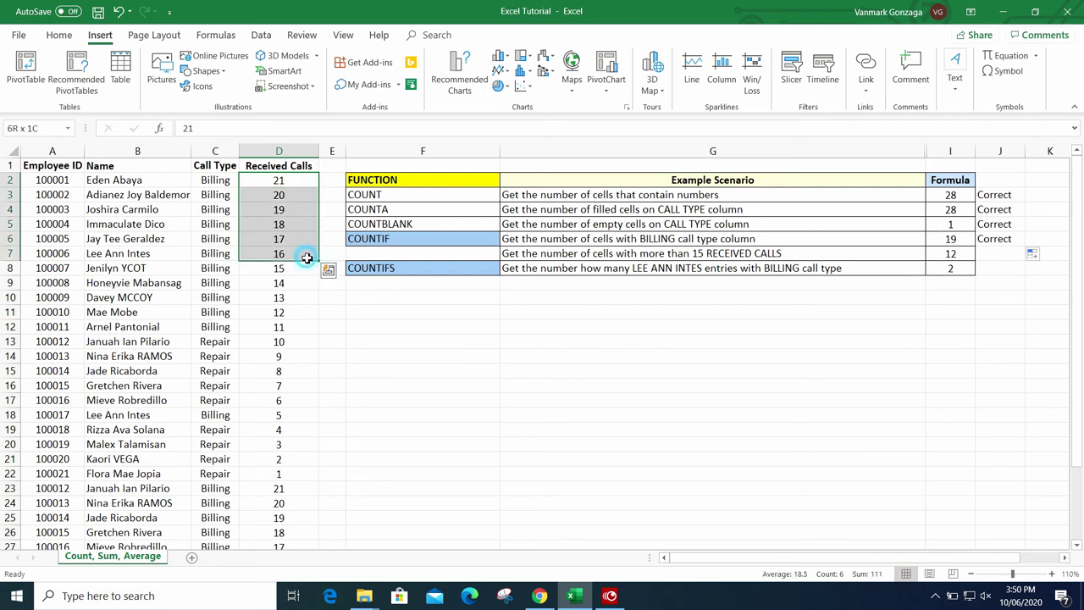
pyautogui.scroll(-2, 300, 389)
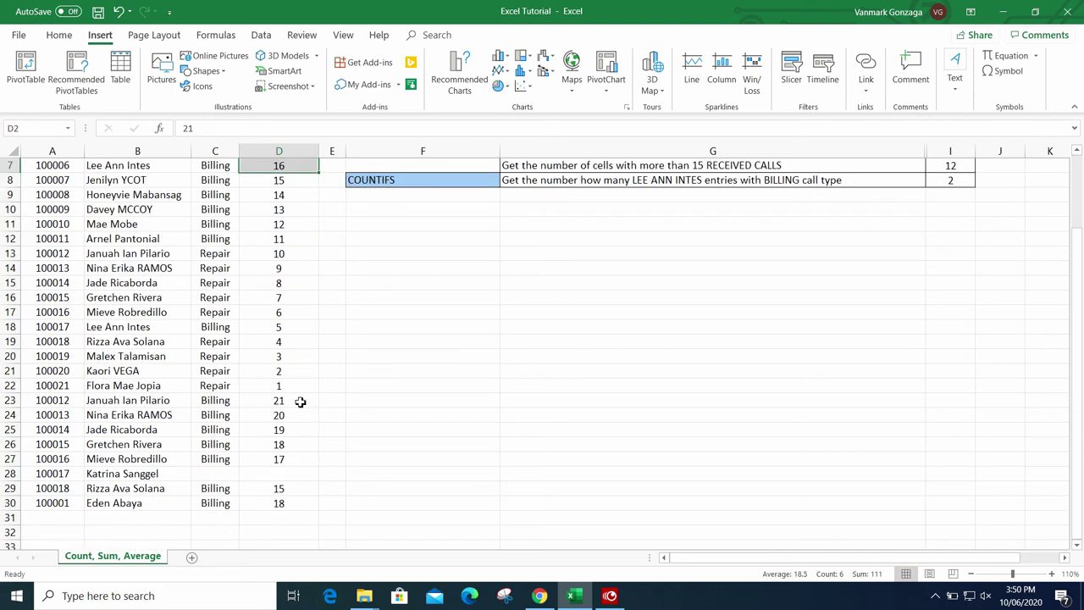
pyautogui.moveTo(300, 401); pyautogui.dragTo(303, 473)
pyautogui.keyDown('ctrl'); pyautogui.click(304, 502); pyautogui.keyUp('ctrl')
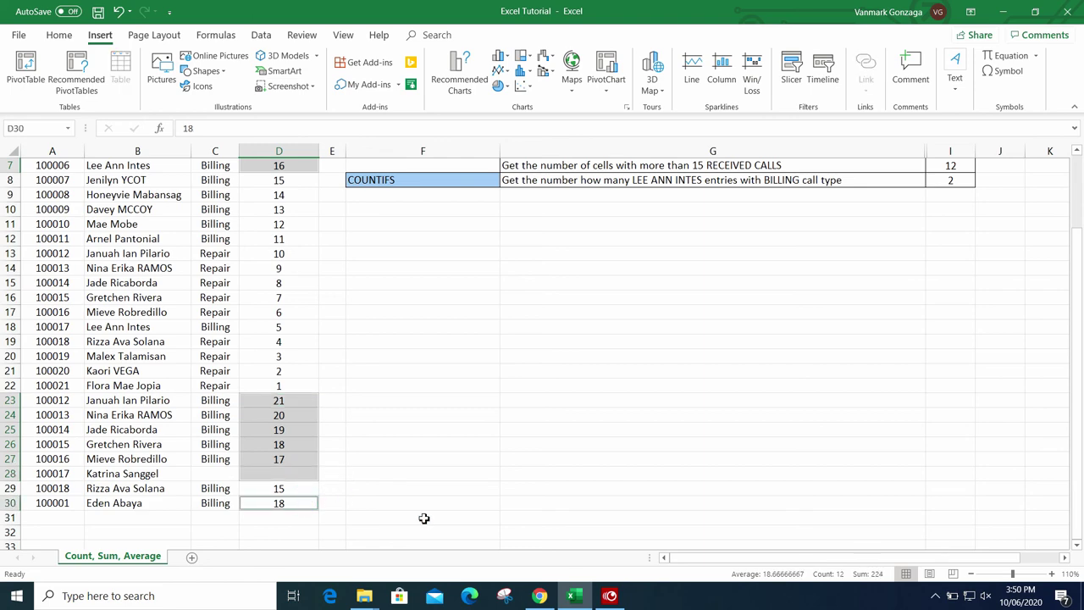
pyautogui.scroll(2, 887, 544)
pyautogui.scroll(-2, 886, 544)
pyautogui.scroll(2, 652, 415)
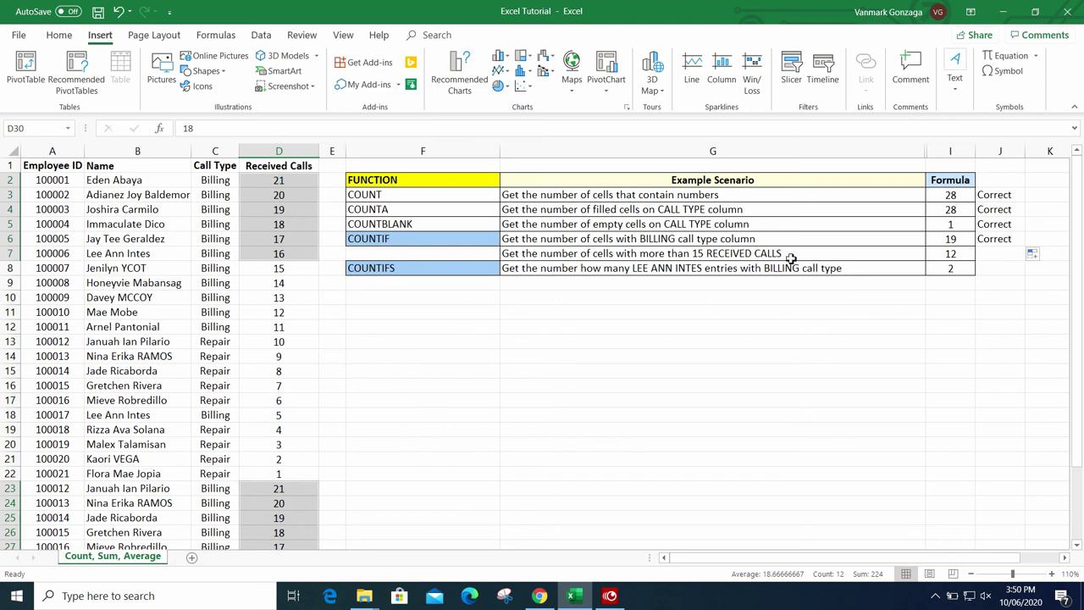
# - Copy Correct from J6 down to J7, then delete the extra mark in J8
pyautogui.click(1016, 239)
pyautogui.moveTo(1024, 245); pyautogui.dragTo(1028, 264)
pyautogui.click(1010, 269)
pyautogui.hotkey('ctrl', 'z')
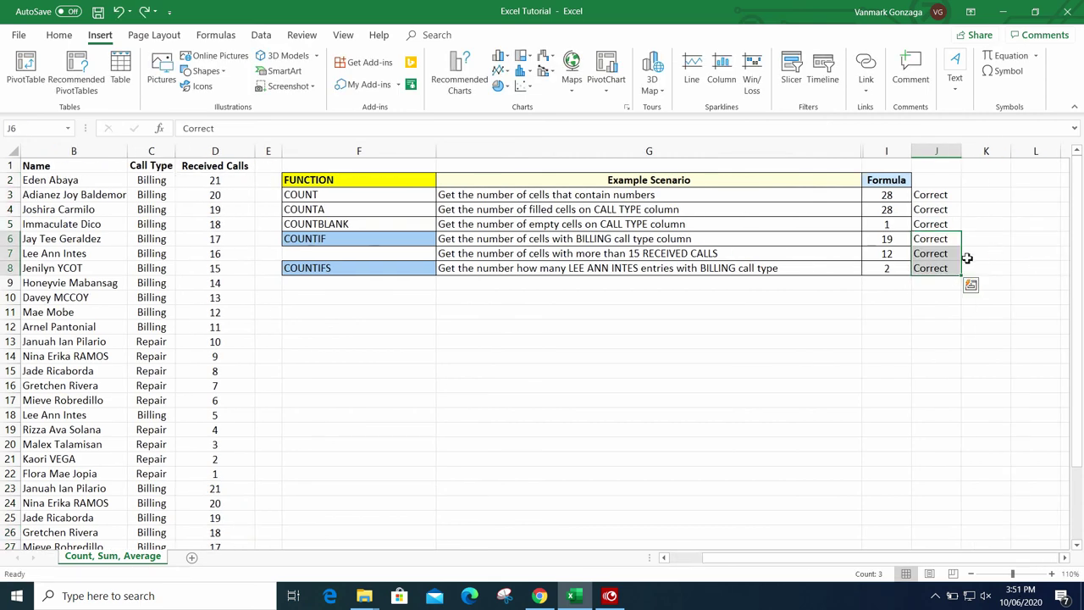
pyautogui.click(958, 269)
pyautogui.click(951, 253)
pyautogui.click(951, 268)
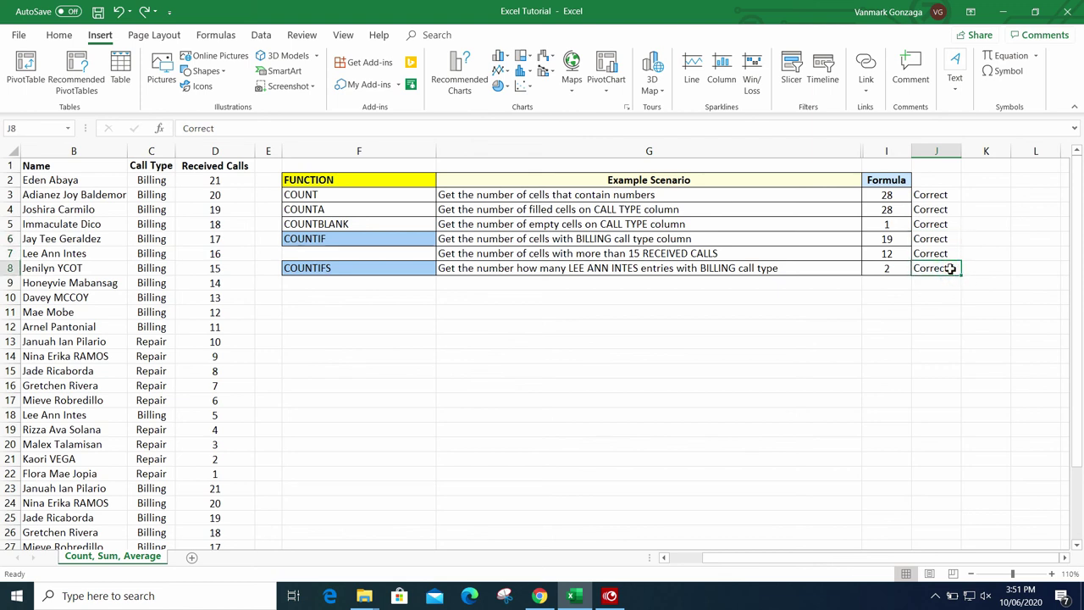
pyautogui.press('Delete')
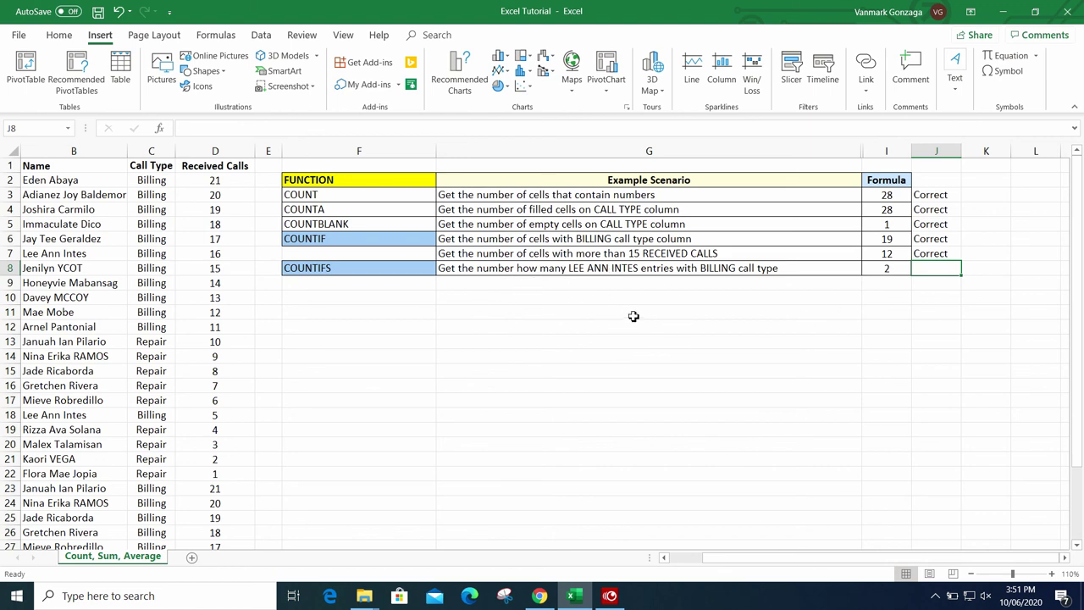
pyautogui.click(658, 341)
pyautogui.click(62, 240)
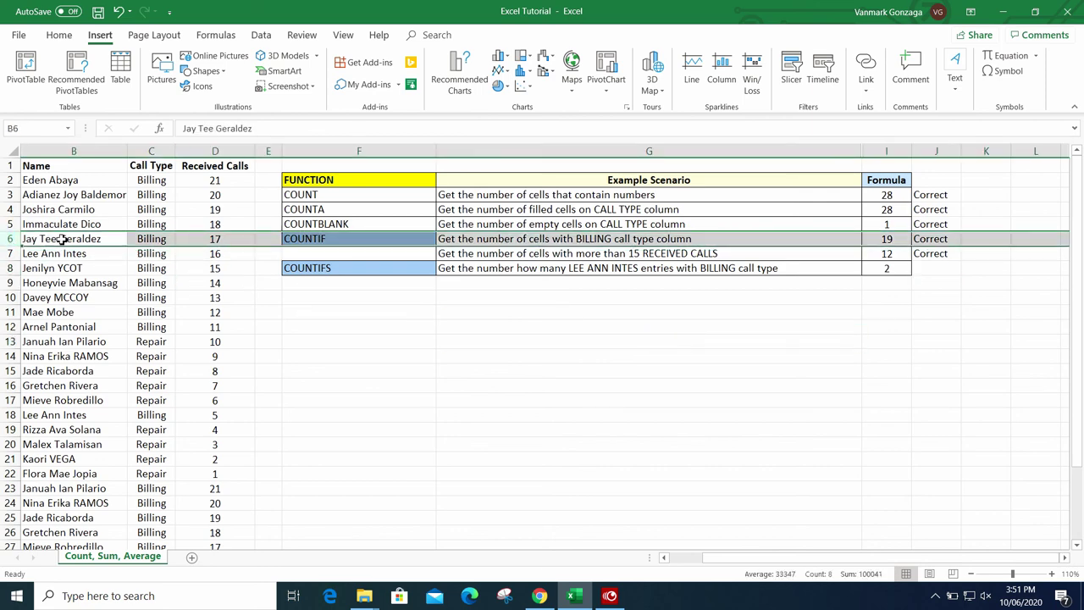
pyautogui.click(638, 373)
pyautogui.click(93, 209)
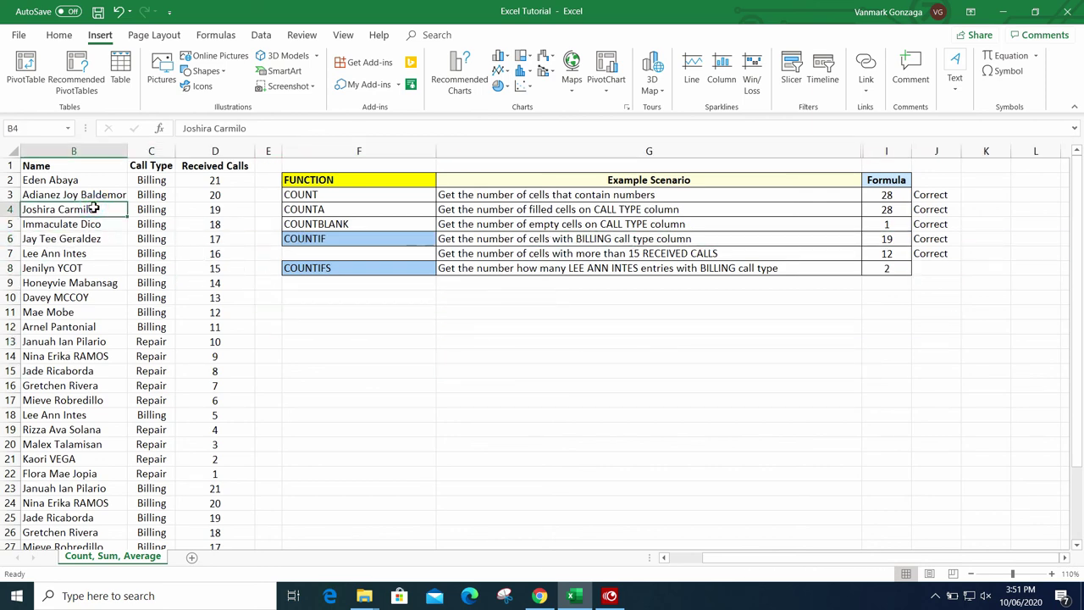
pyautogui.moveTo(94, 252); pyautogui.dragTo(144, 254)
pyautogui.moveTo(639, 381); pyautogui.dragTo(13, 259)
pyautogui.click(148, 269)
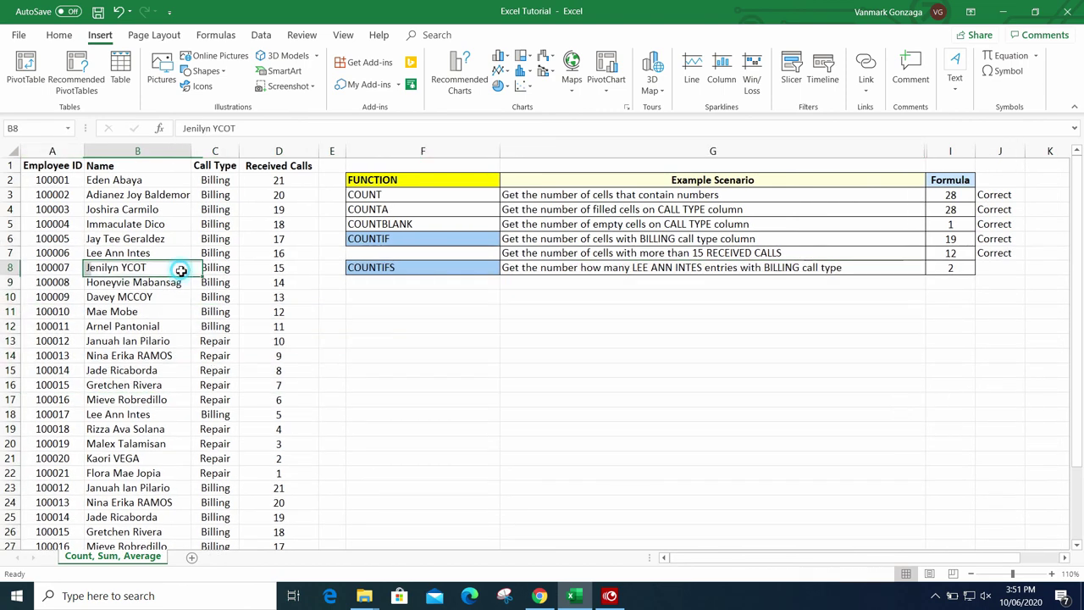
pyautogui.moveTo(161, 254); pyautogui.dragTo(207, 255)
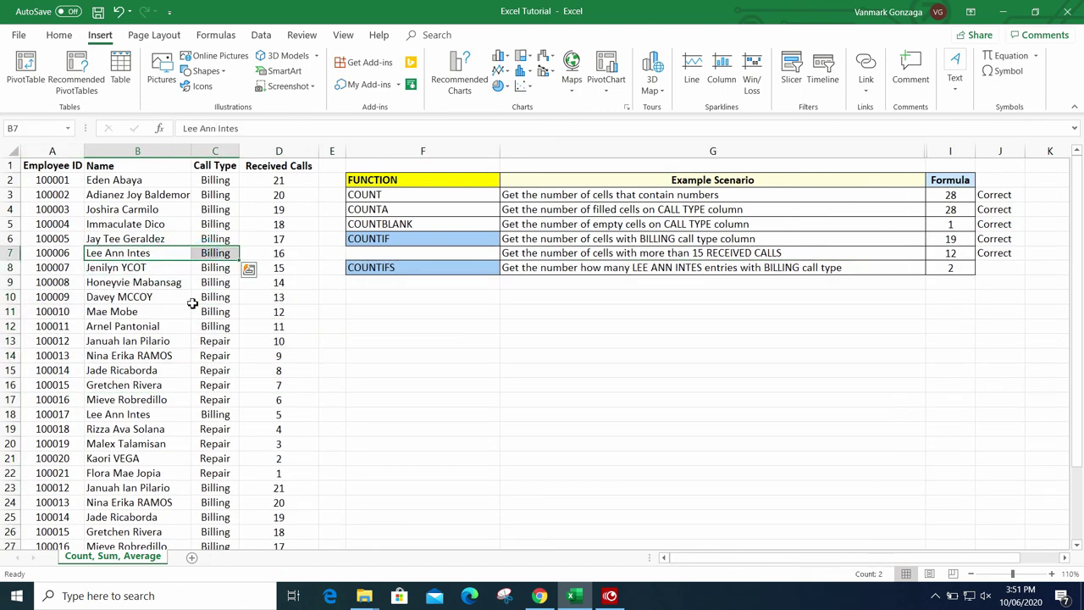
pyautogui.scroll(-2, 159, 357)
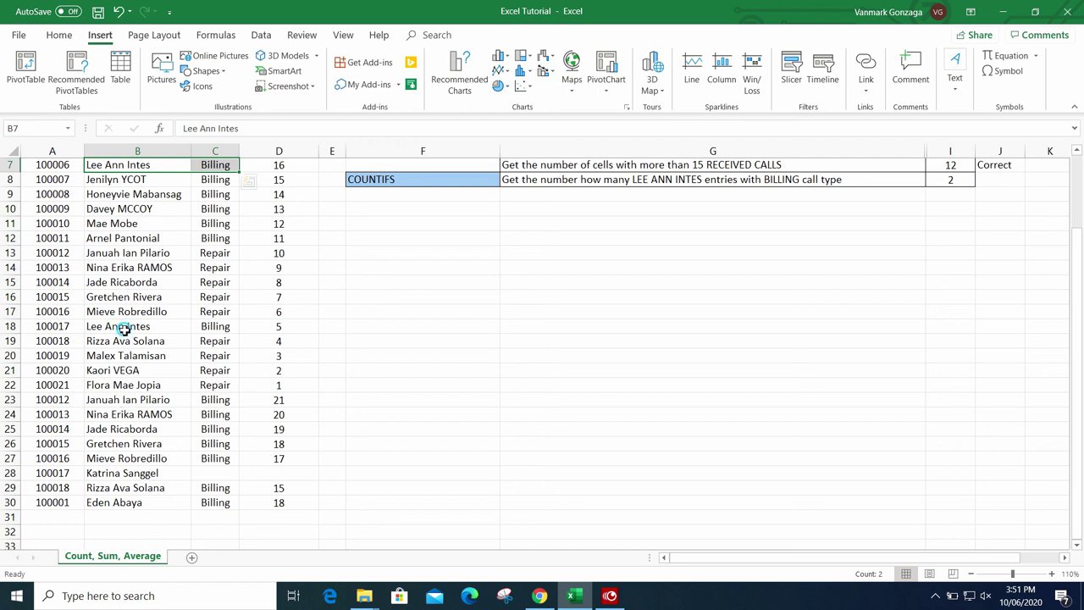
pyautogui.moveTo(123, 331); pyautogui.dragTo(234, 320)
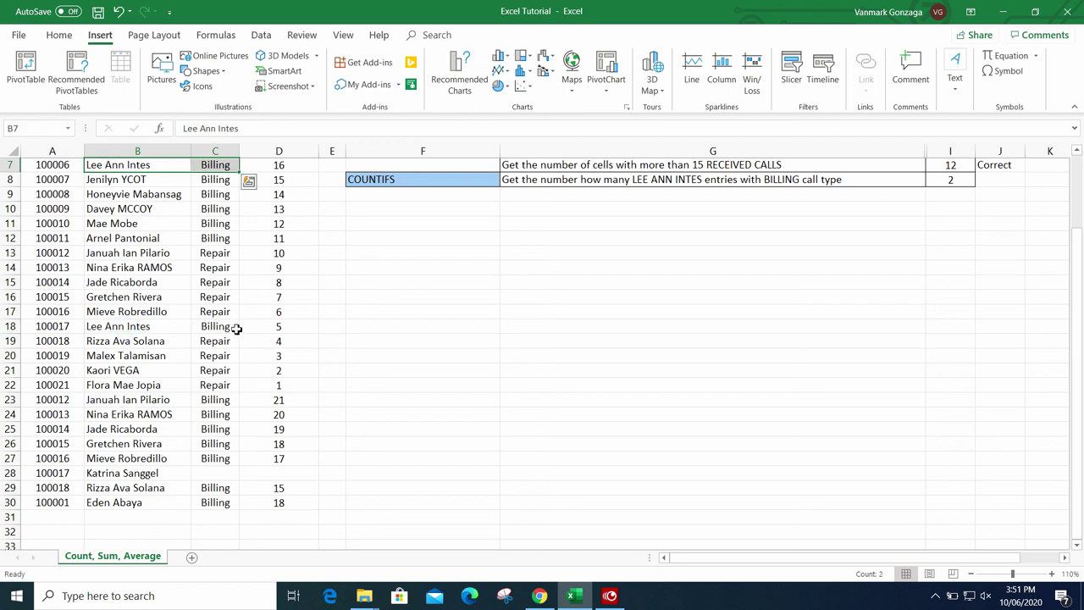
pyautogui.click(237, 329)
pyautogui.scroll(2, 889, 426)
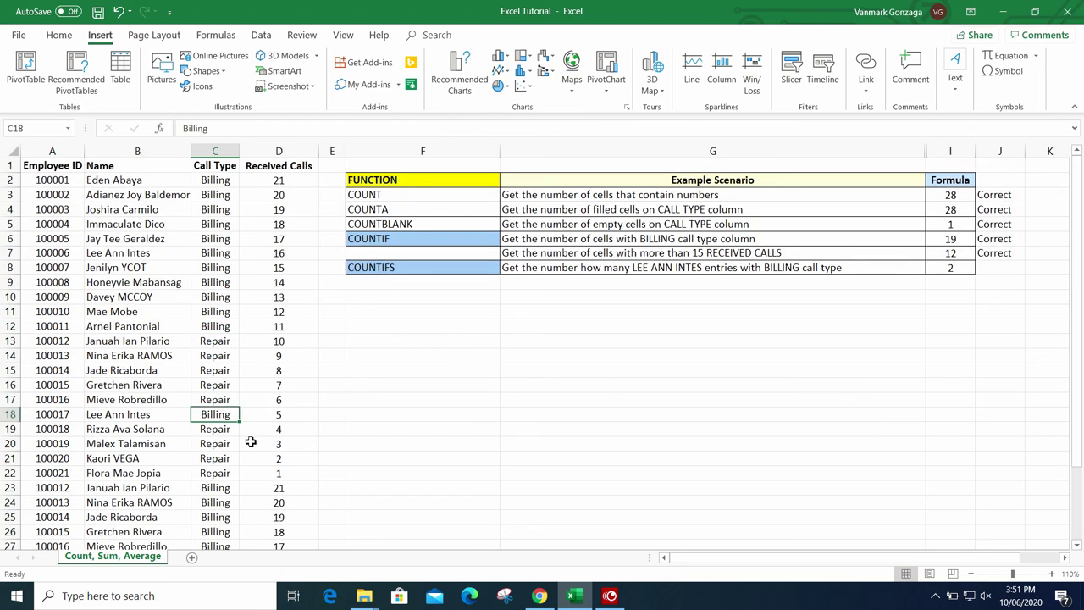
# - Toggle C18 between Repair and Billing, showing COUNTIF and COUNTIFS switch between 19/2 and 18/1
pyautogui.write('repair')
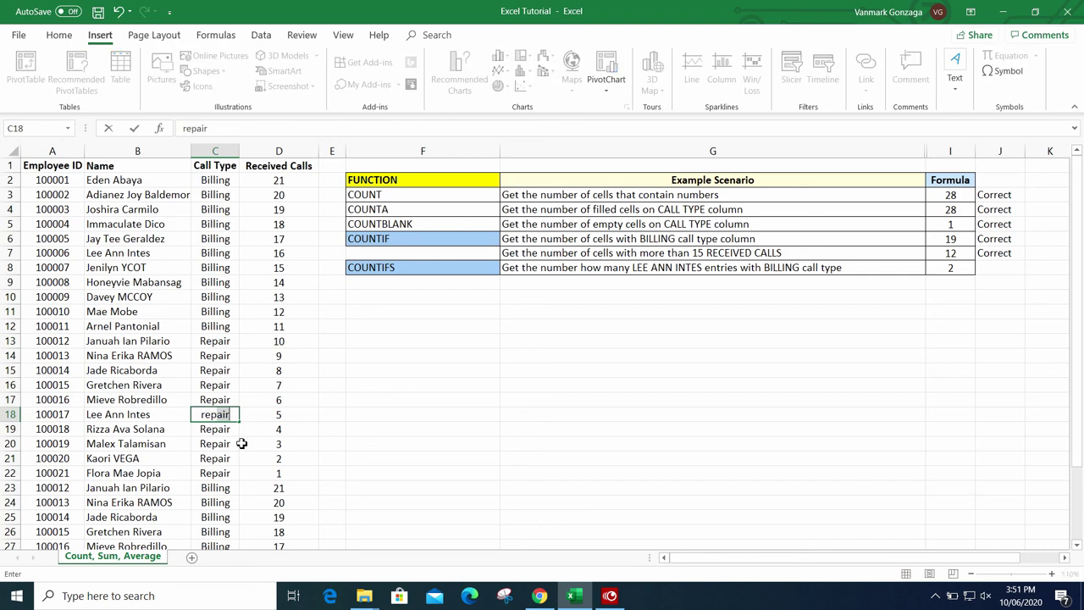
pyautogui.press('Return')
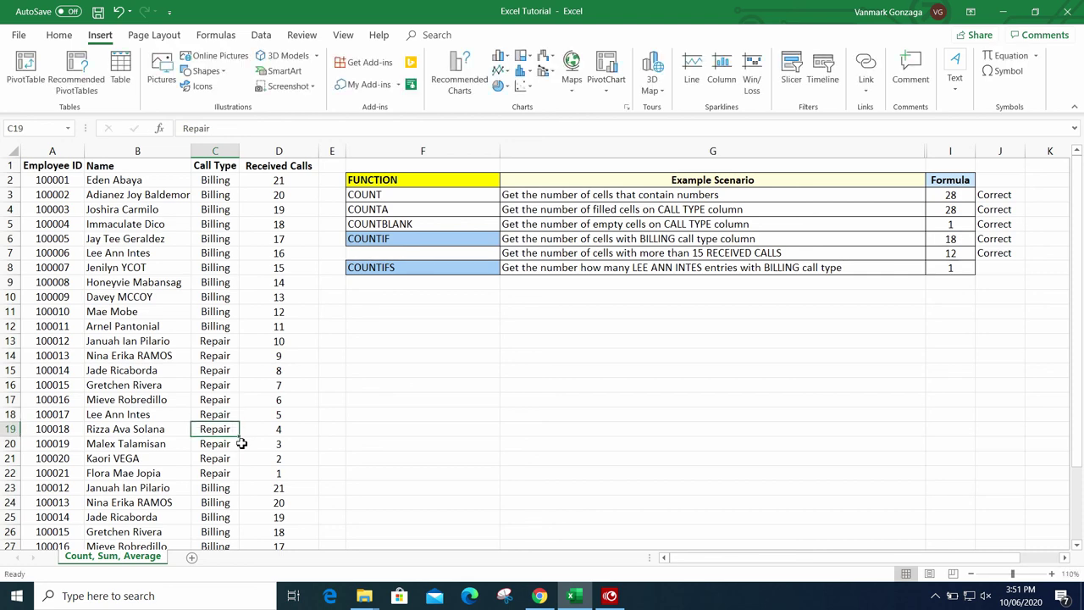
pyautogui.hotkey('ctrl', 'z')
pyautogui.scroll(2, 889, 426)
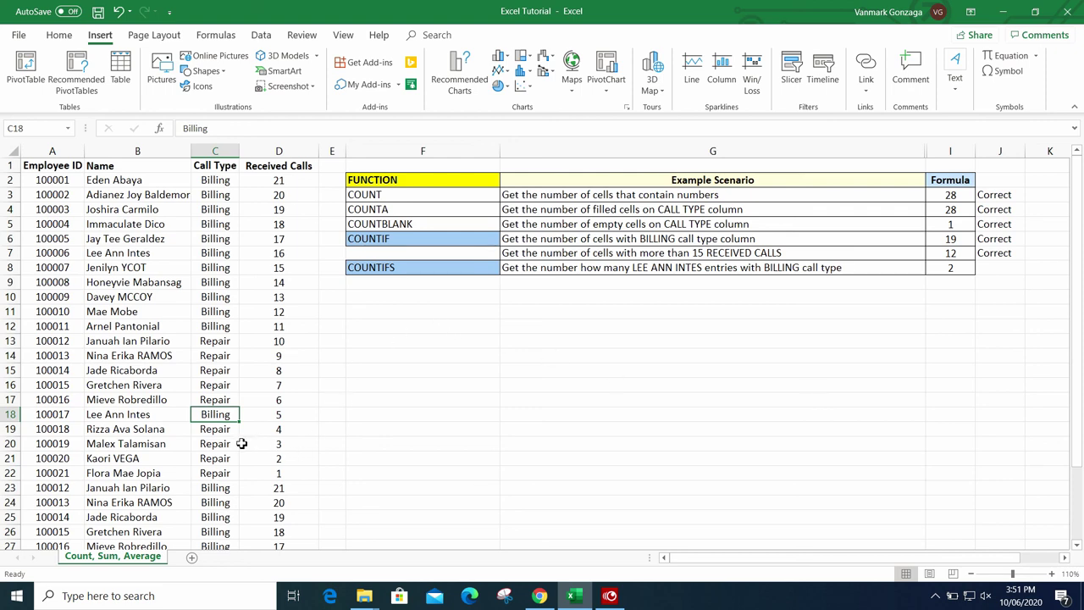
pyautogui.write('repair')
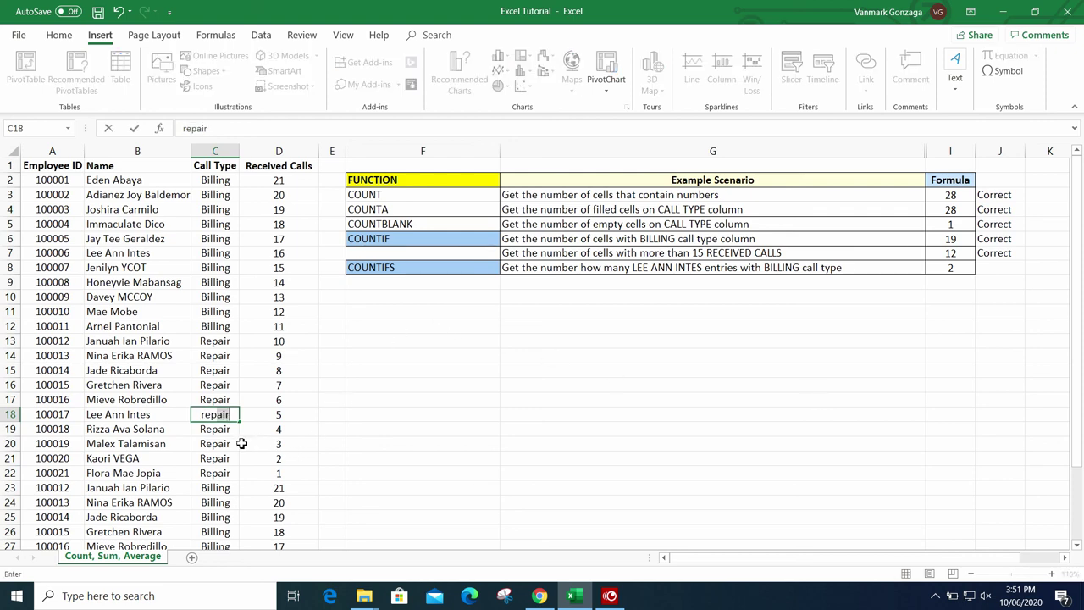
pyautogui.press('Return')
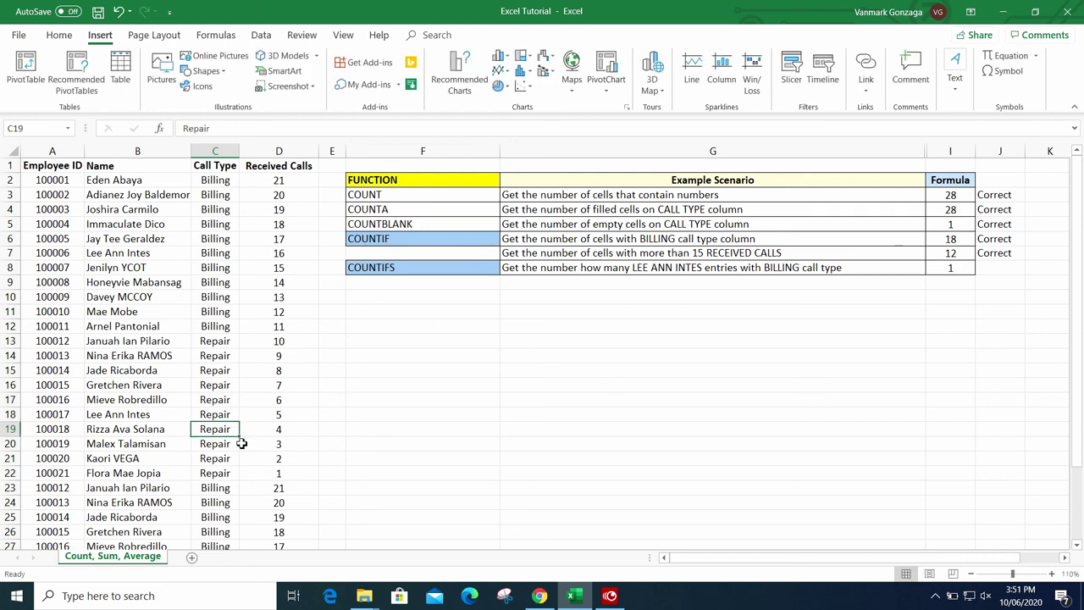
pyautogui.hotkey('ctrl', 'z')
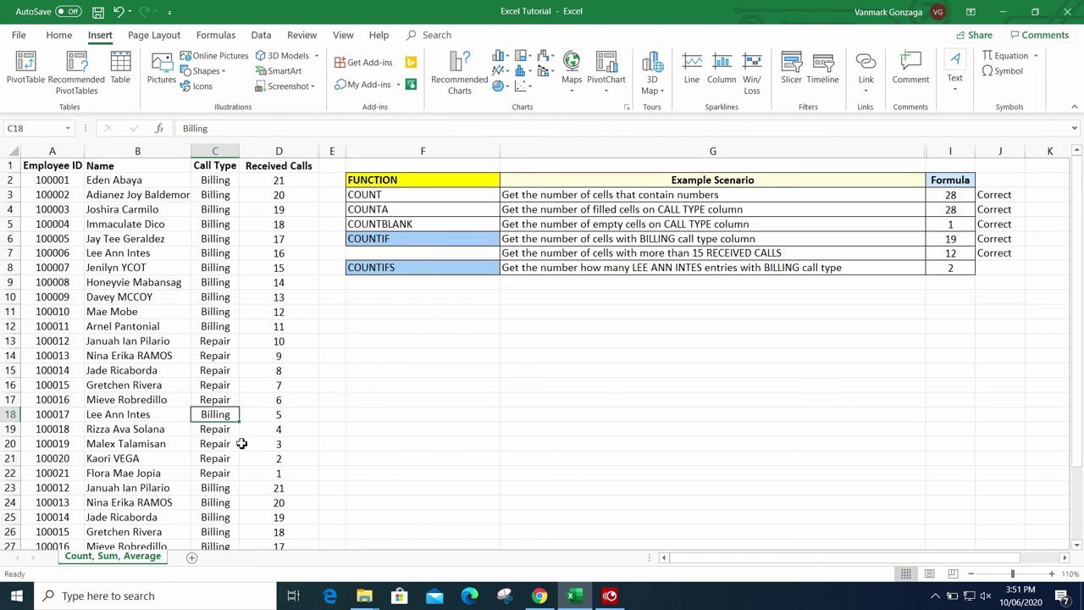
# - Leave C18 as Repair so COUNTIF Billing drops to 18 and COUNTIFS to 1
pyautogui.write('repair')
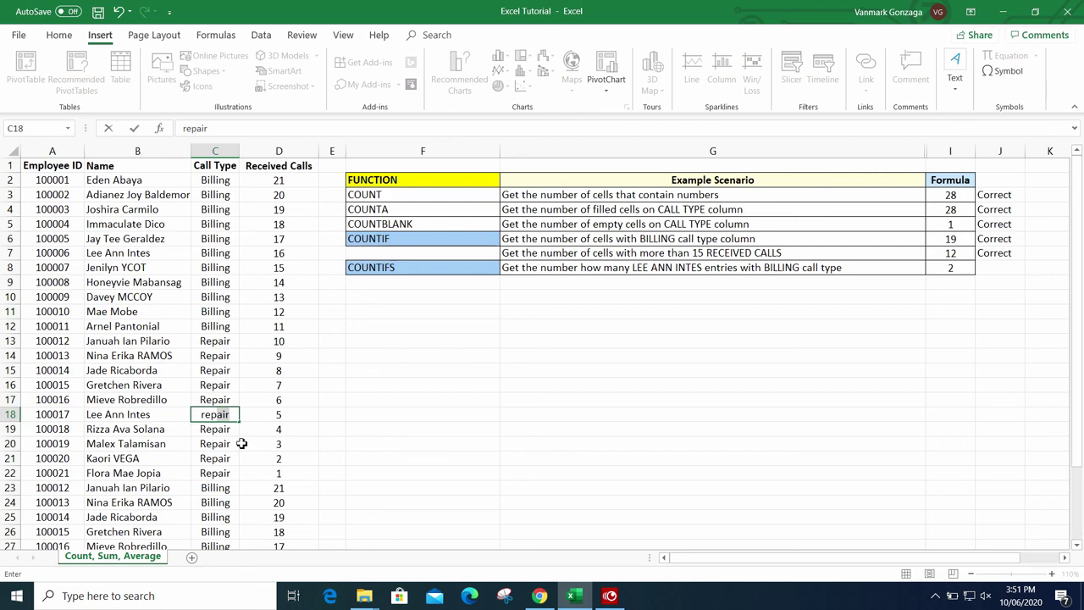
pyautogui.press('Return')
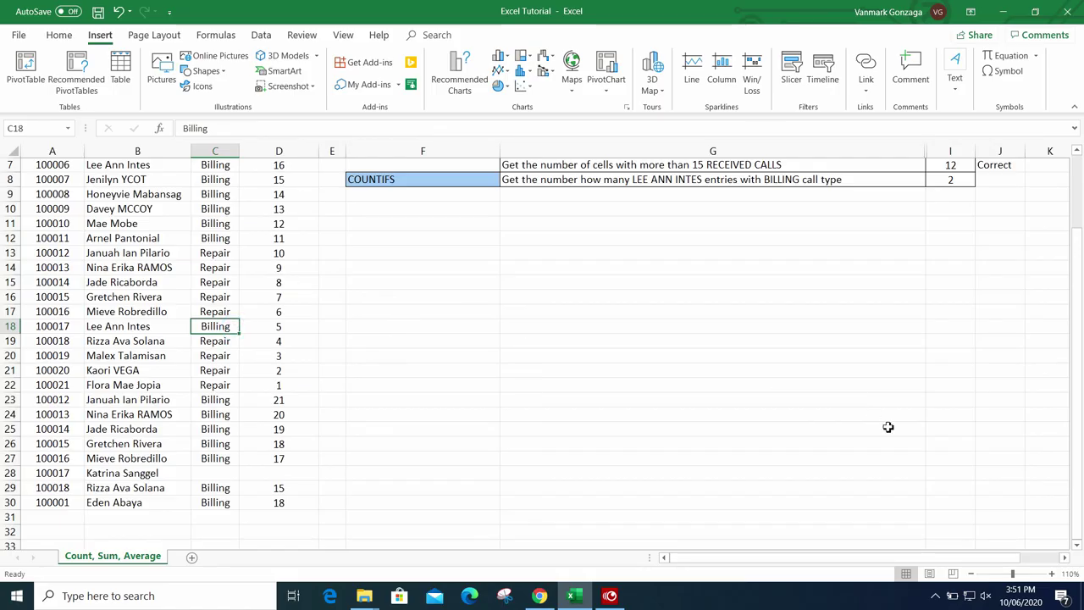
pyautogui.scroll(2, 888, 426)
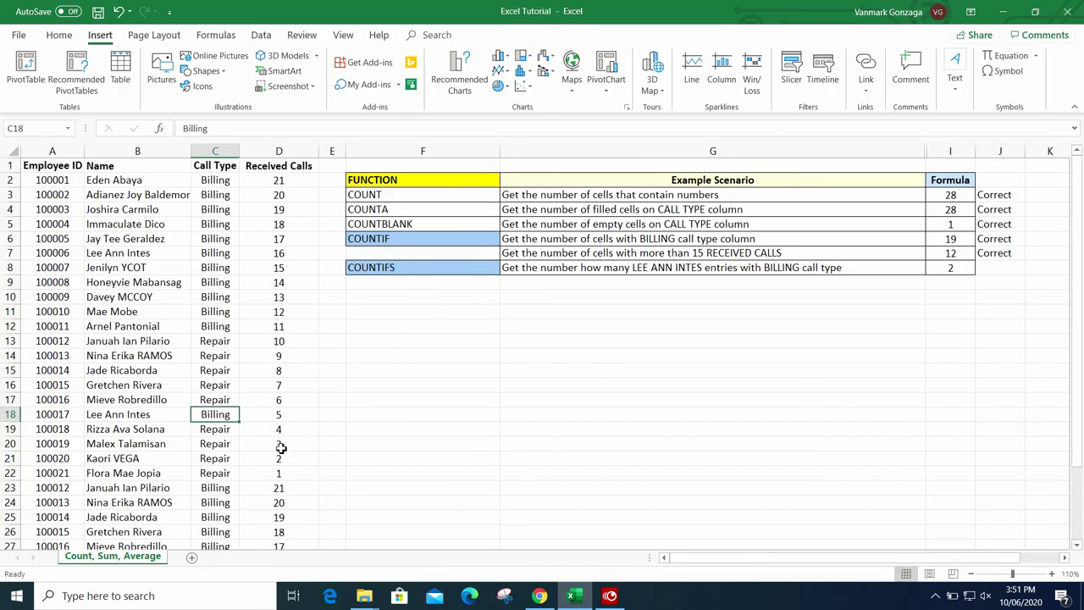
pyautogui.write('repair')
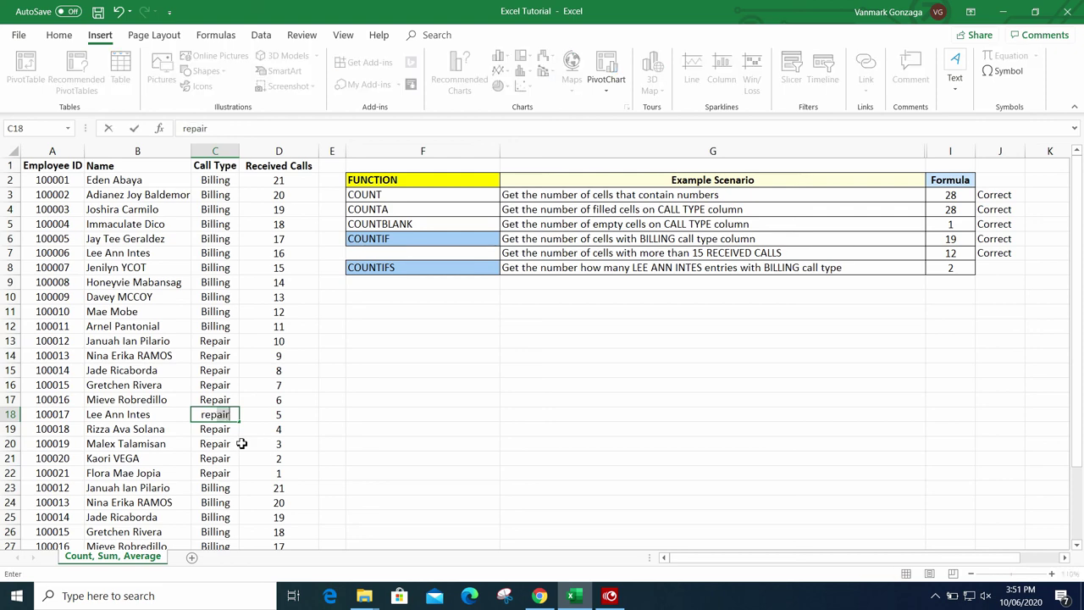
pyautogui.press('Return')
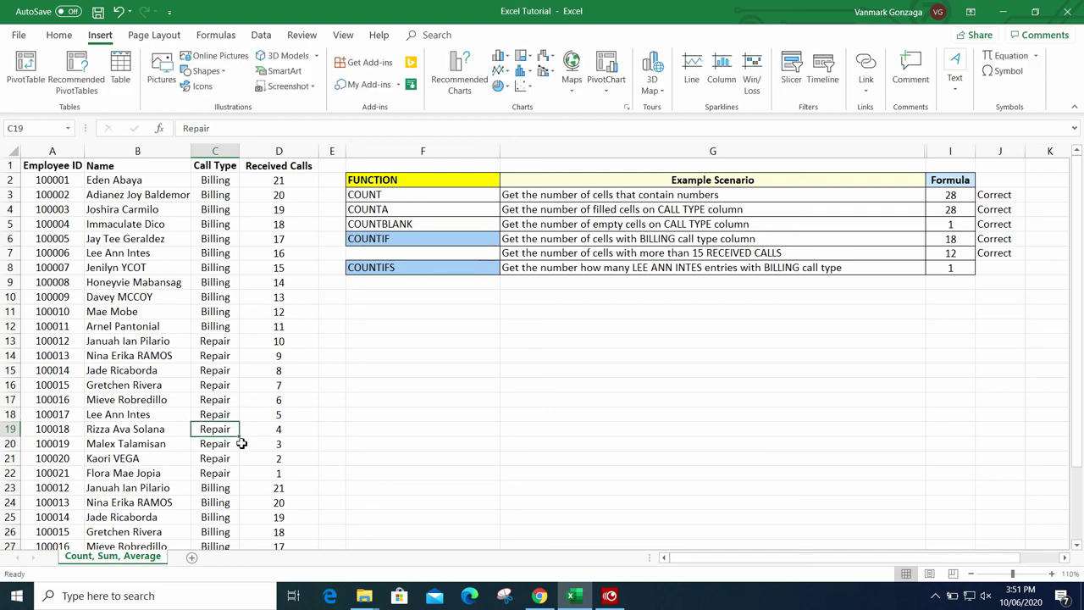